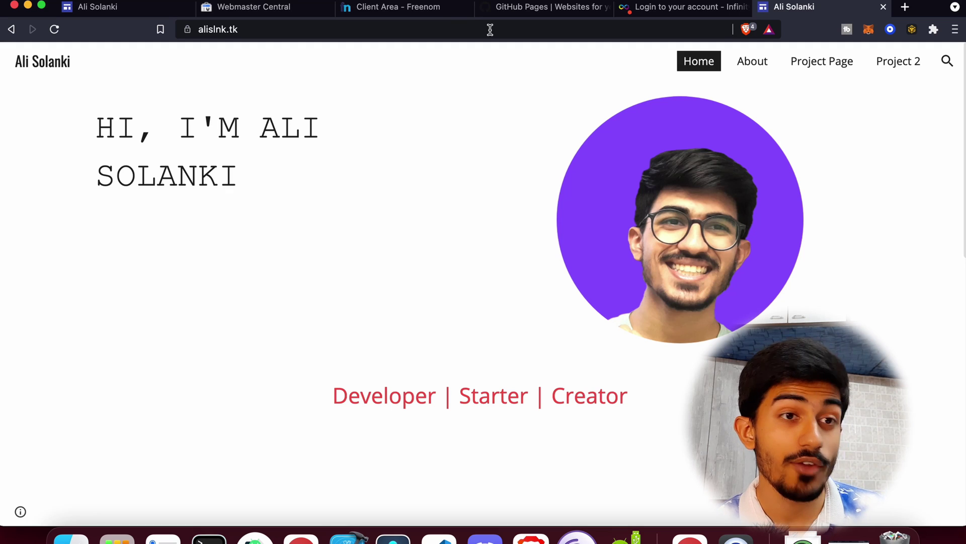
Inspect the Google Sites home page's full https address and connection security details.
{"action": "left_click", "coordinate": [280, 33]}
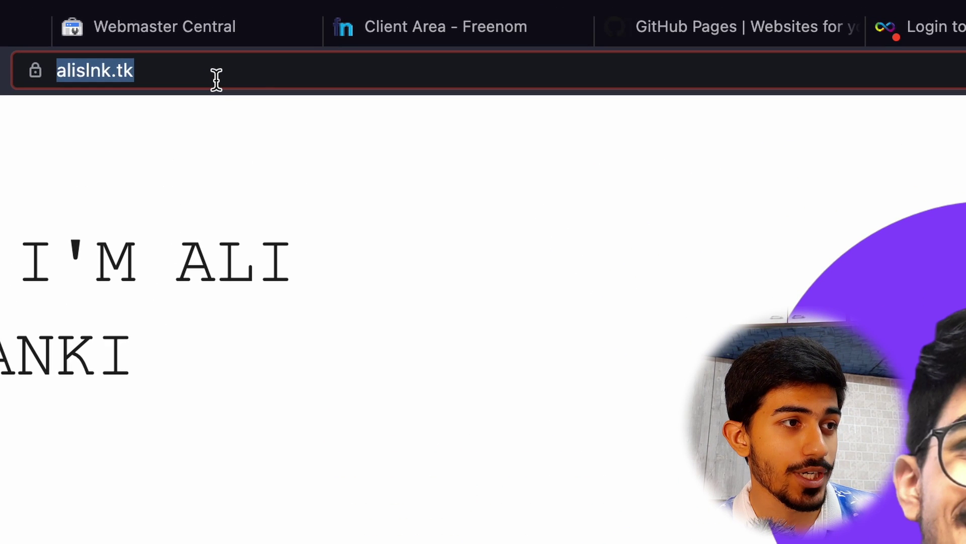
{"action": "key", "text": "Right"}
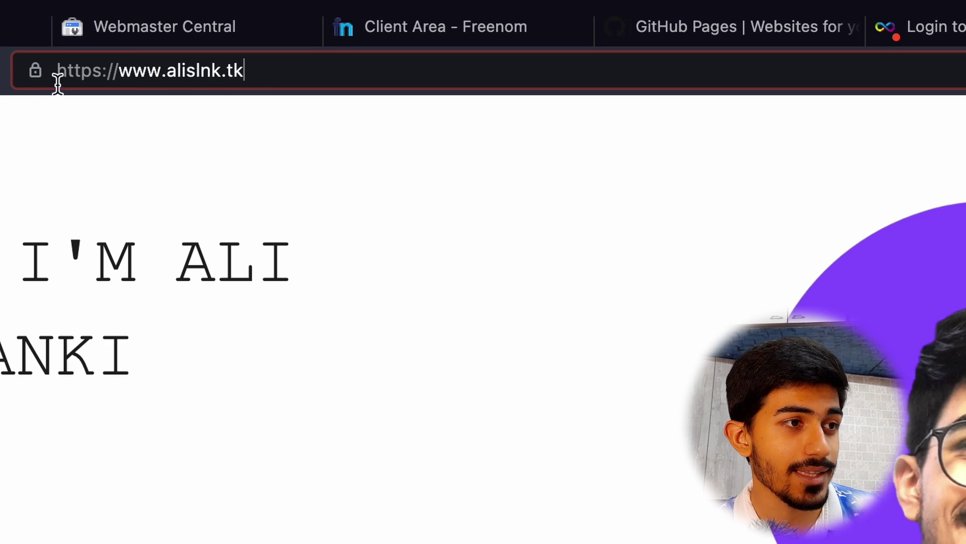
{"action": "left_click", "coordinate": [34, 74]}
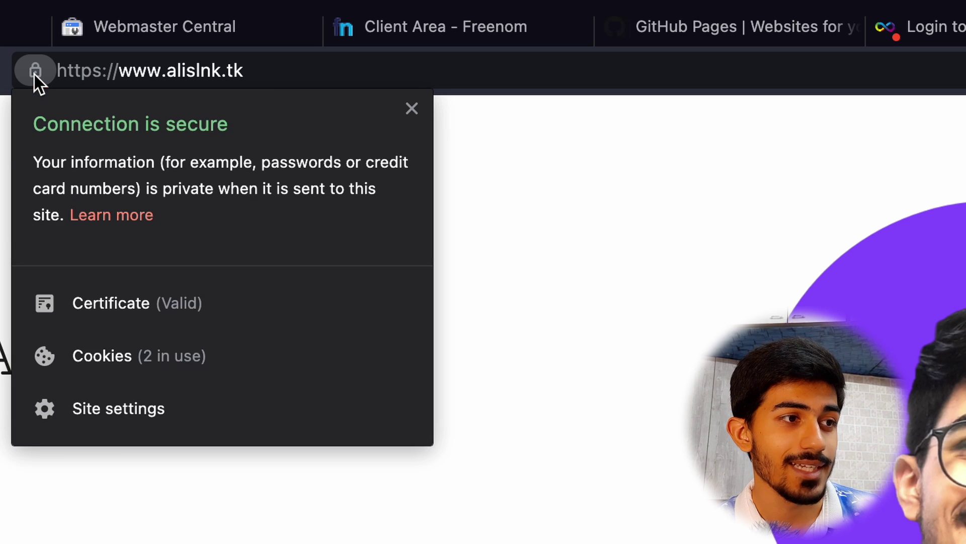
{"action": "key", "text": "Escape"}
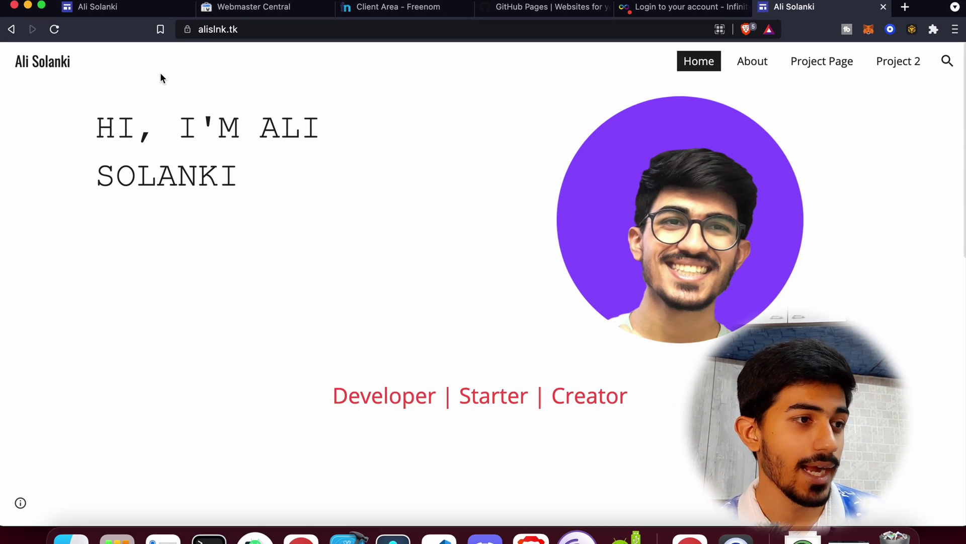
{"action": "scroll", "coordinate": [161, 72], "scroll_direction": "down", "scroll_amount": 10}
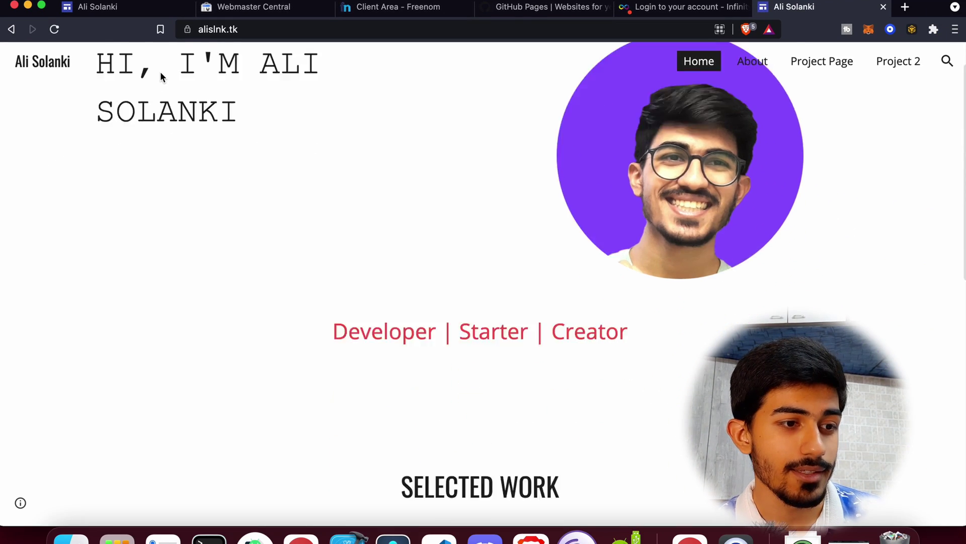
{"action": "scroll", "coordinate": [160, 72], "scroll_direction": "up", "scroll_amount": 6}
{"action": "scroll", "coordinate": [160, 72], "scroll_direction": "up", "scroll_amount": 5}
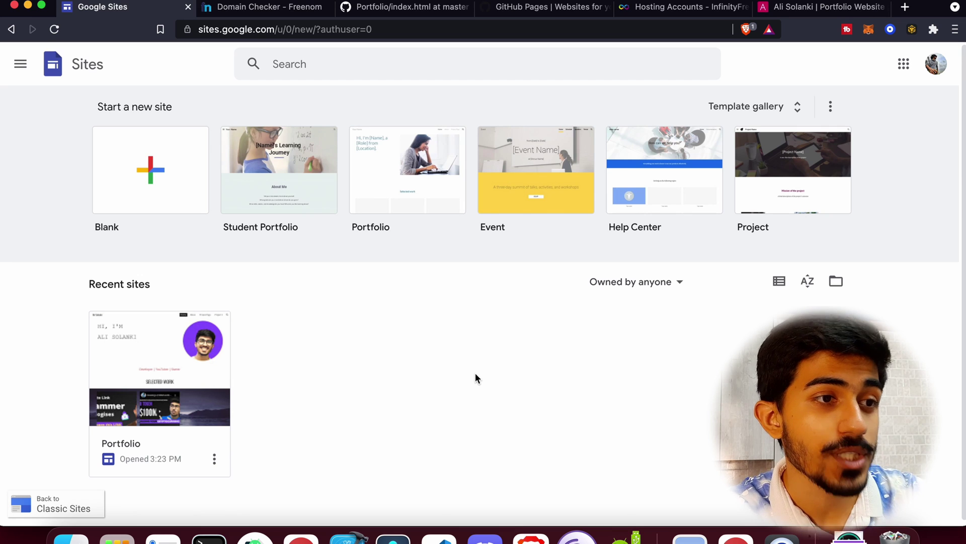
Browse the full Google Sites template gallery, then move on to the Freenom domain checker.
{"action": "left_click", "coordinate": [256, 29]}
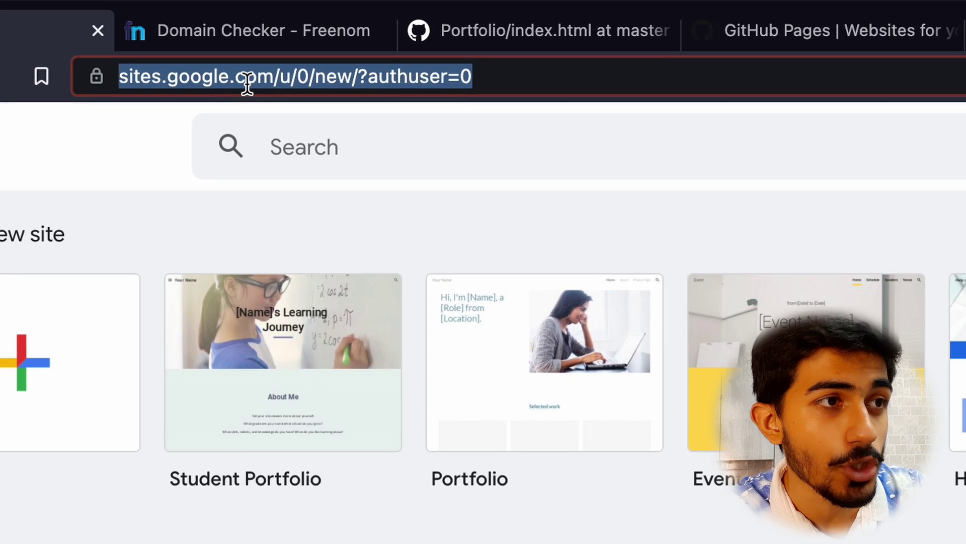
{"action": "left_click", "coordinate": [247, 84]}
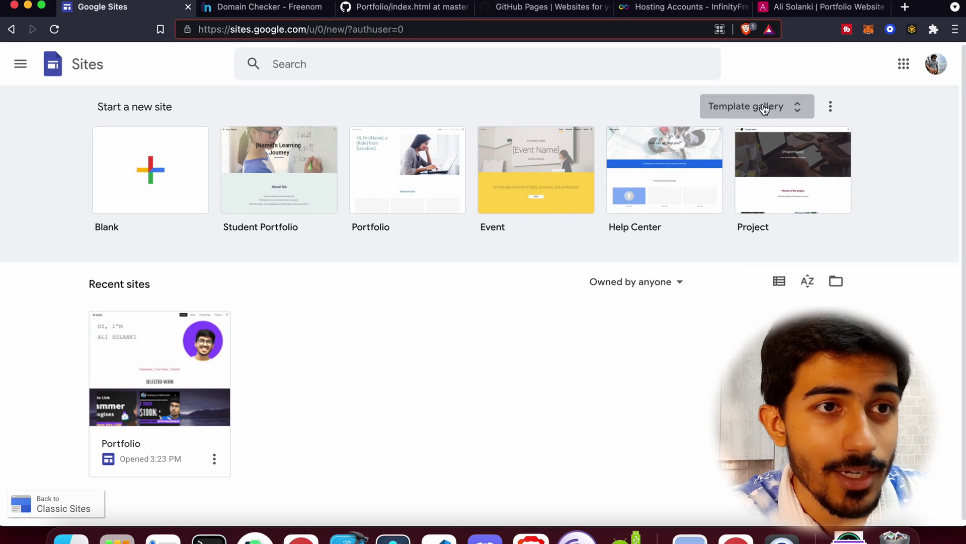
{"action": "left_click", "coordinate": [746, 106]}
{"action": "scroll", "coordinate": [566, 290], "scroll_direction": "down", "scroll_amount": 3}
{"action": "scroll", "coordinate": [565, 292], "scroll_direction": "down", "scroll_amount": 5}
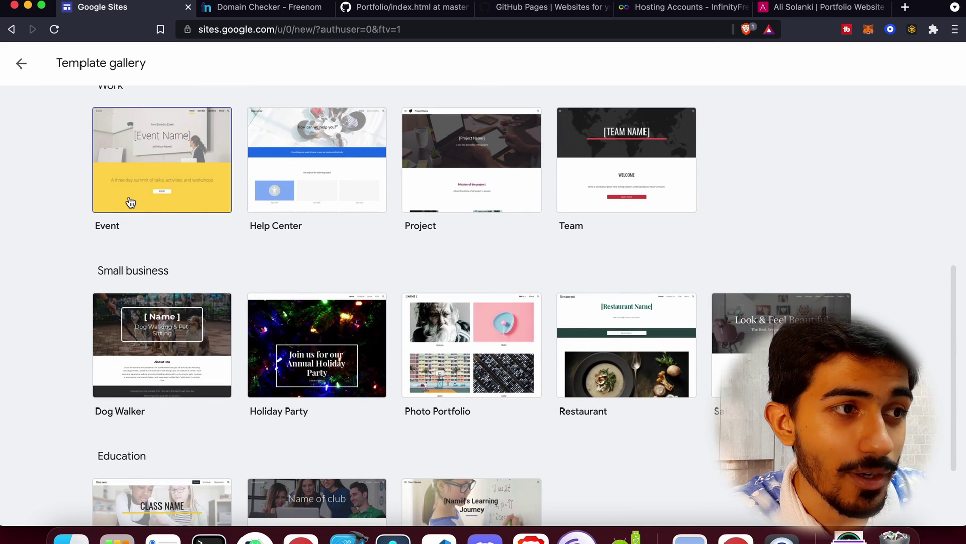
{"action": "scroll", "coordinate": [616, 344], "scroll_direction": "down", "scroll_amount": 2}
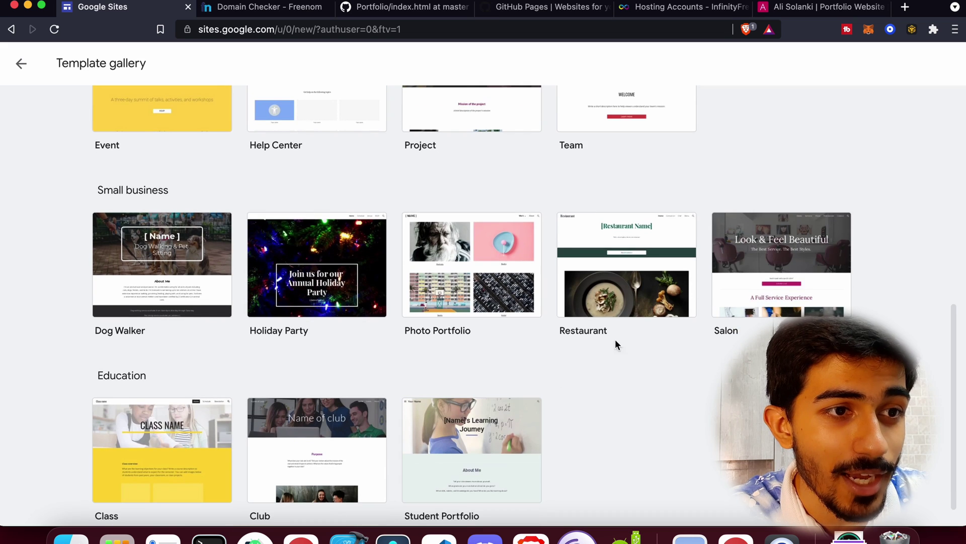
{"action": "scroll", "coordinate": [468, 453], "scroll_direction": "down", "scroll_amount": 1}
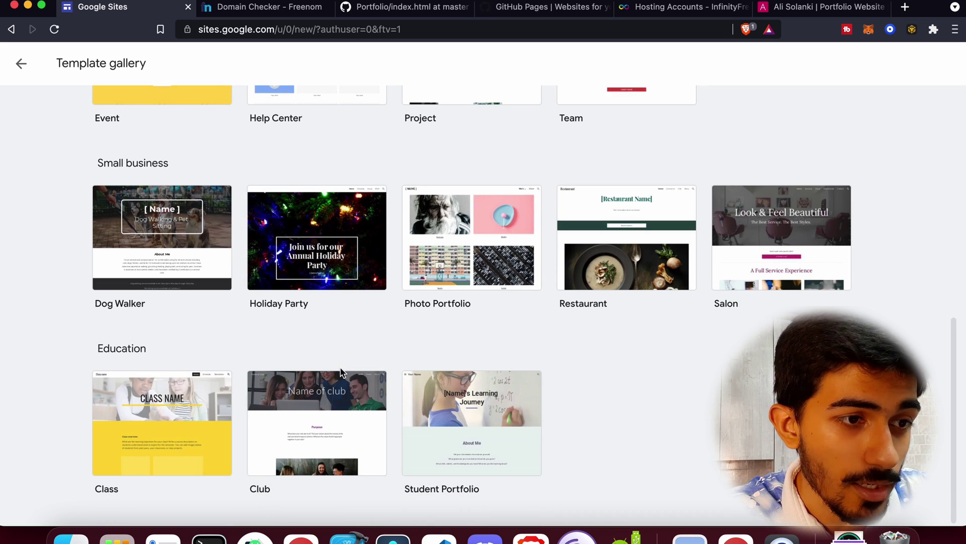
{"action": "scroll", "coordinate": [340, 372], "scroll_direction": "up", "scroll_amount": 10}
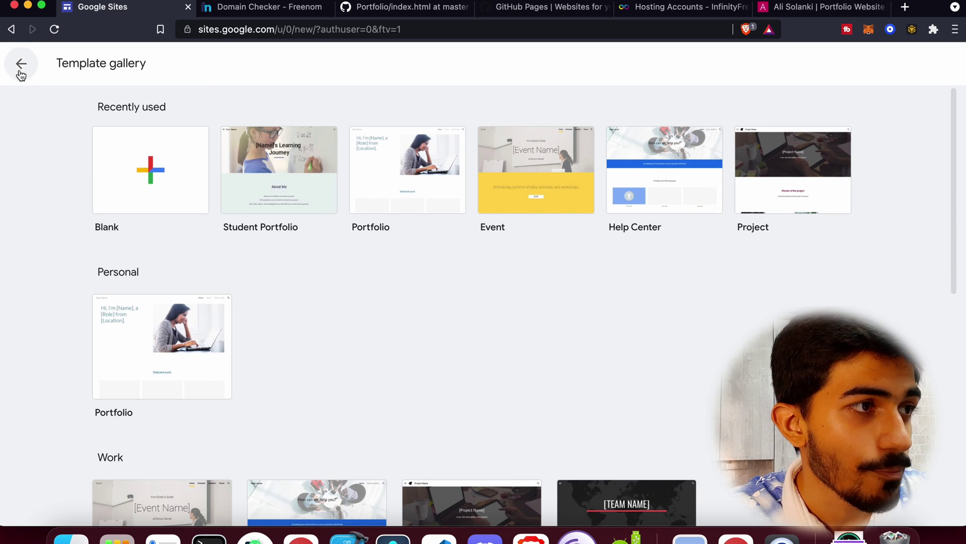
{"action": "left_click", "coordinate": [18, 64]}
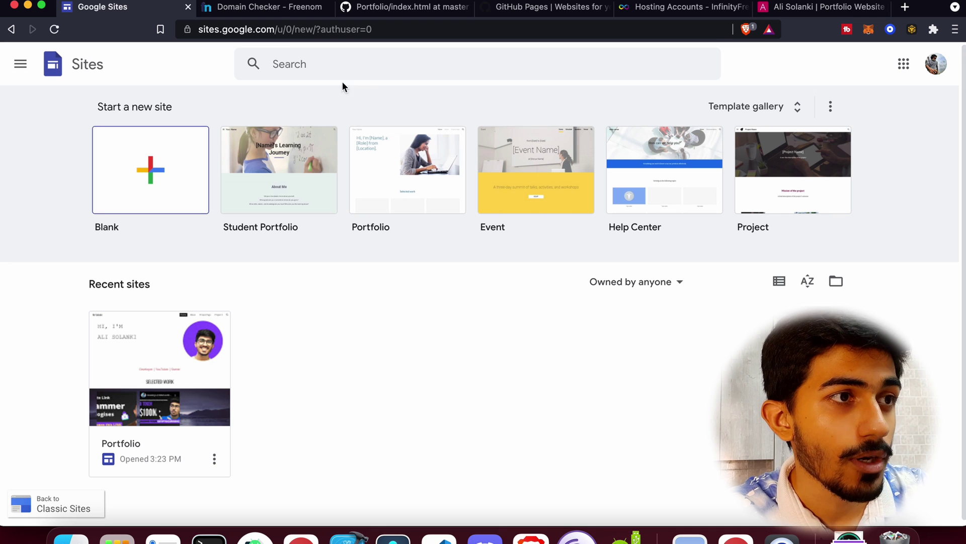
{"action": "left_click", "coordinate": [272, 7]}
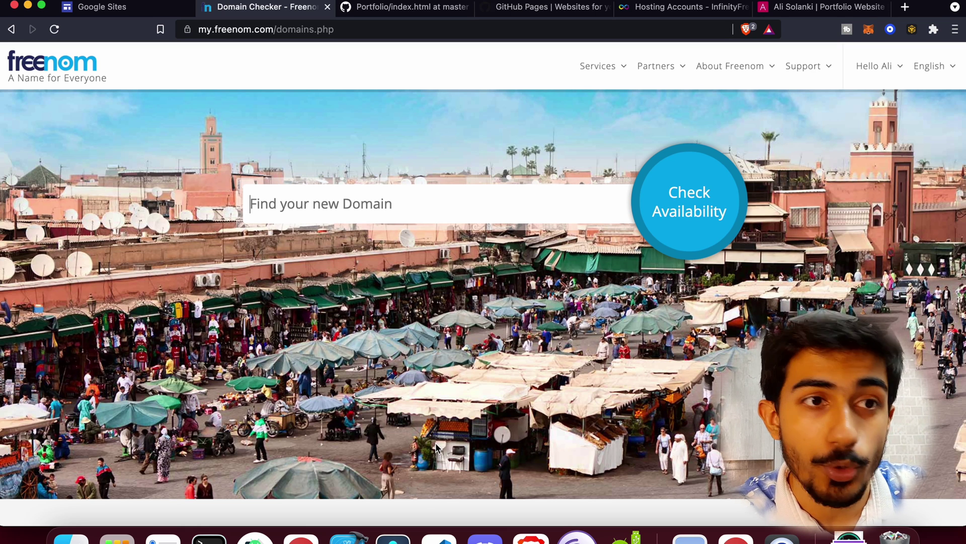
Search Freenom for 'alislnk' and add the free alislnk.tk domain to the cart.
{"action": "left_click", "coordinate": [389, 190]}
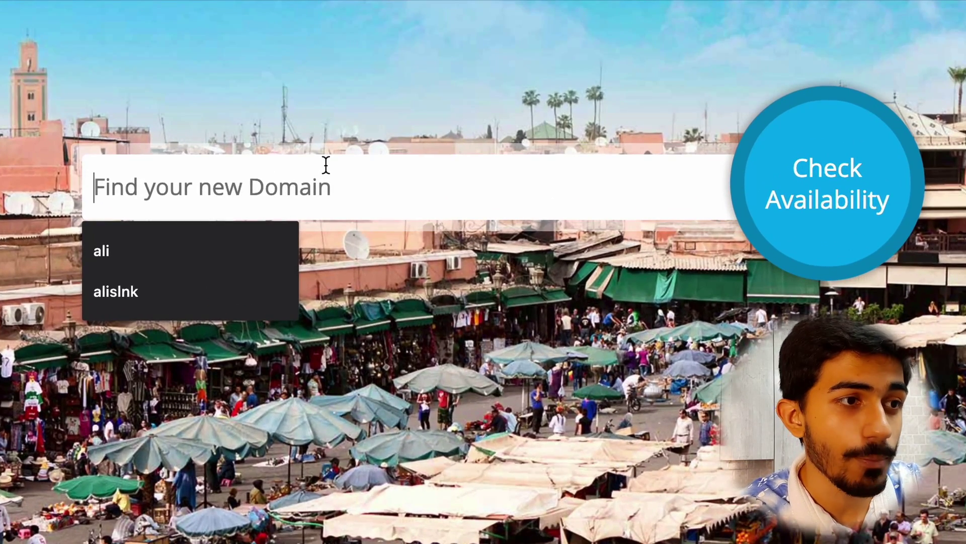
{"action": "type", "text": "aliso"}
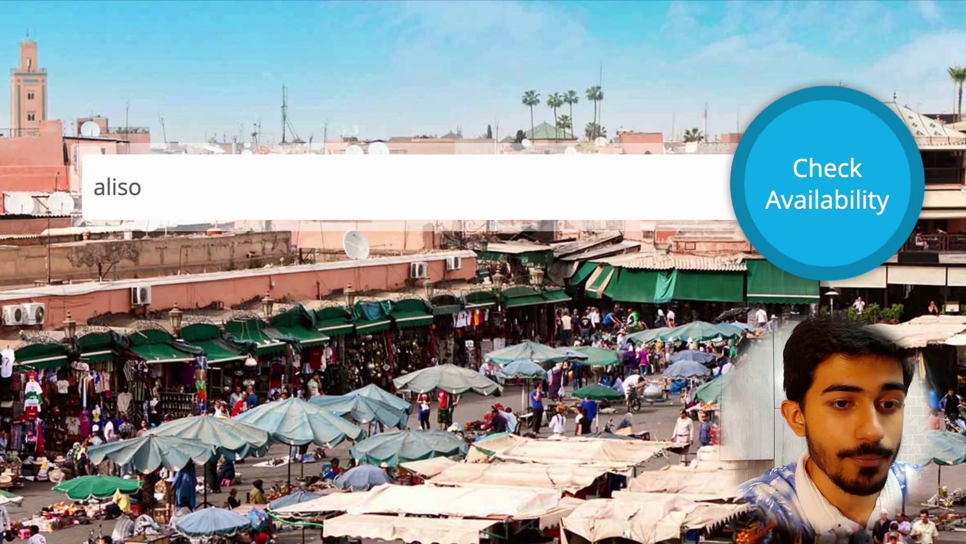
{"action": "key", "text": "BackSpace"}
{"action": "type", "text": "lnk"}
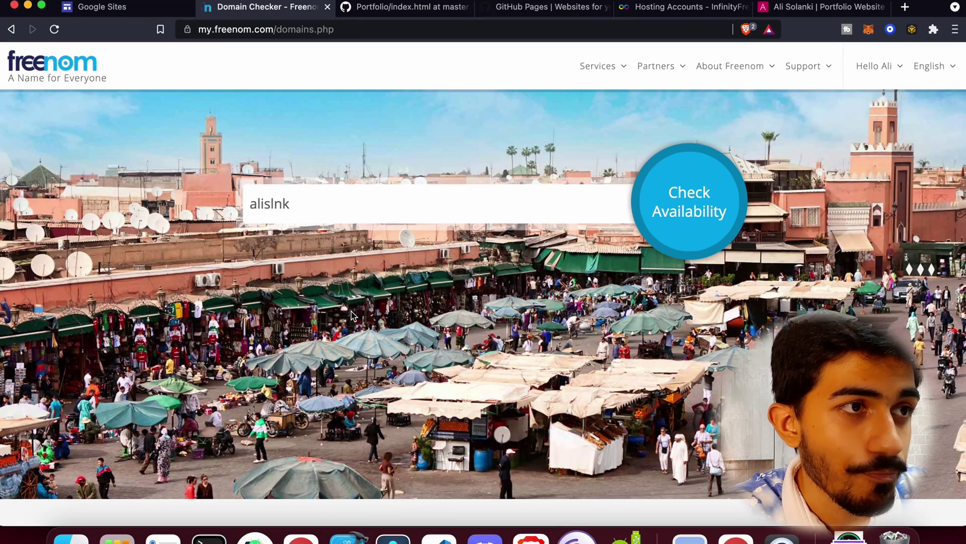
{"action": "left_click", "coordinate": [693, 220]}
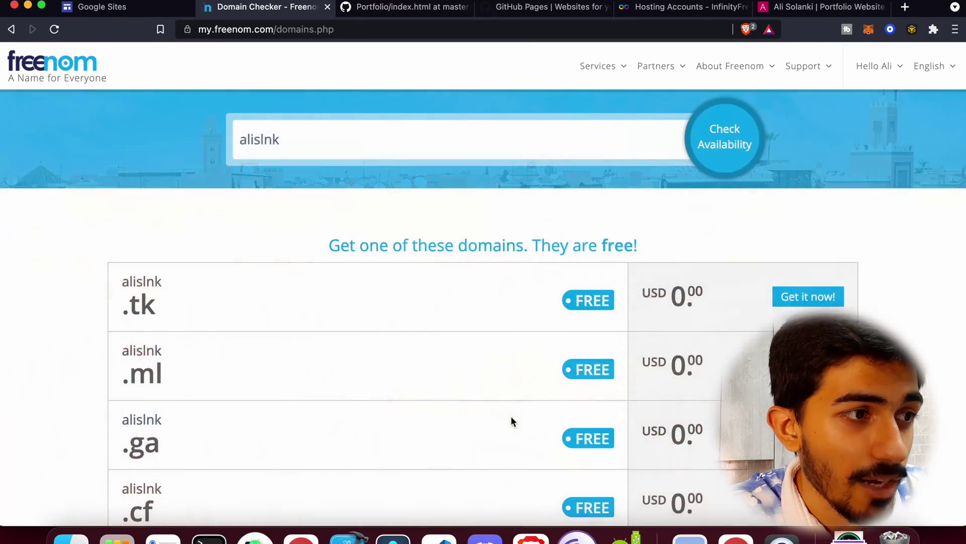
{"action": "scroll", "coordinate": [512, 415], "scroll_direction": "down", "scroll_amount": 2}
{"action": "scroll", "coordinate": [404, 364], "scroll_direction": "down", "scroll_amount": 2}
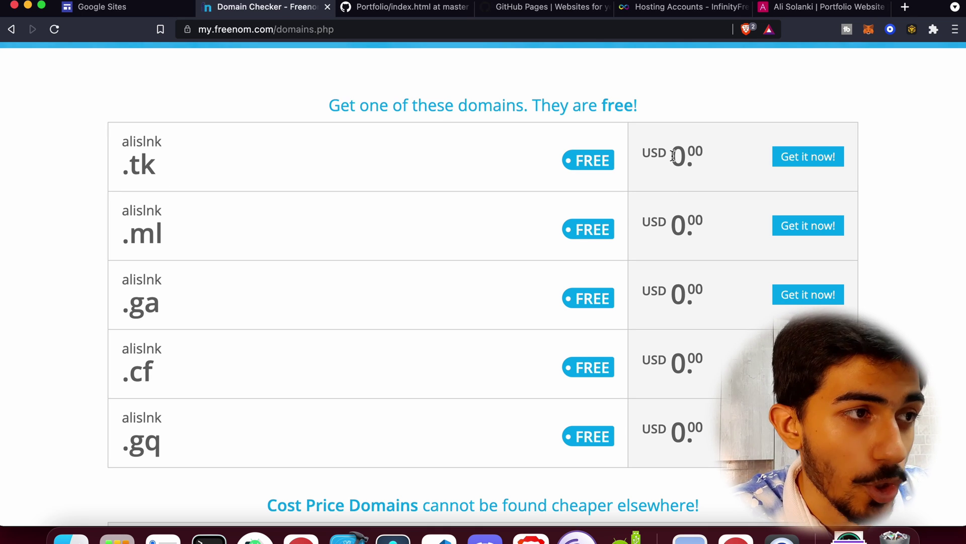
{"action": "left_click", "coordinate": [805, 157]}
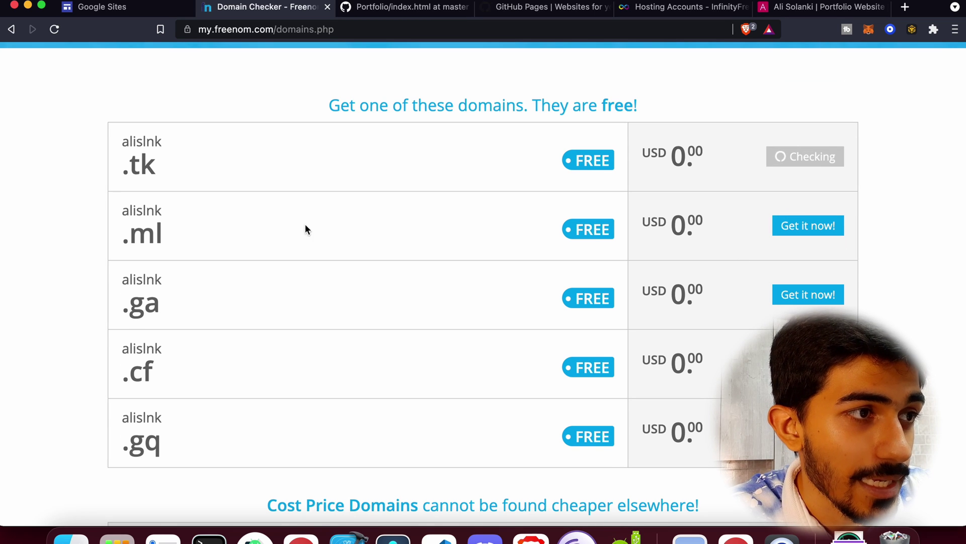
{"action": "scroll", "coordinate": [761, 210], "scroll_direction": "up", "scroll_amount": 4}
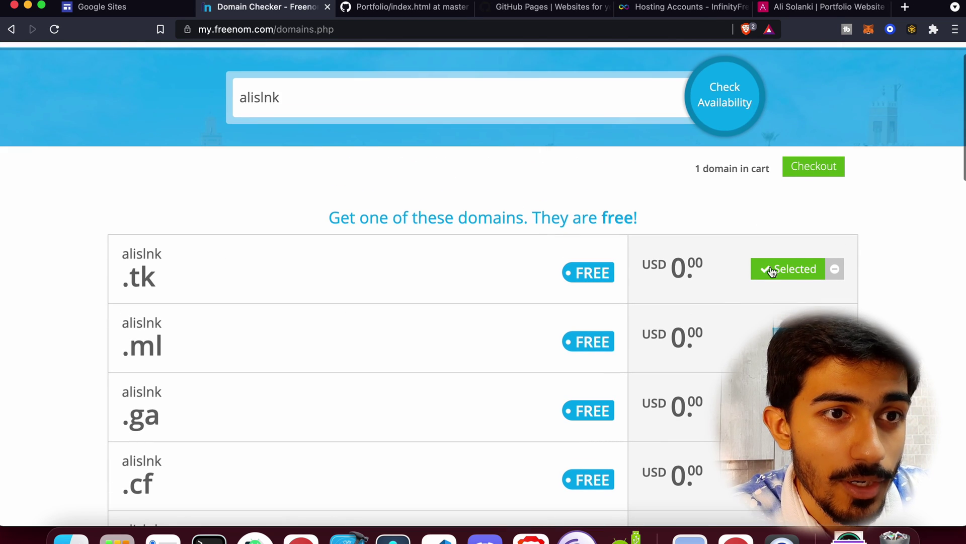
Check out alislnk.tk for 12 months free, accept the terms and complete the $0.00 order.
{"action": "scroll", "coordinate": [784, 222], "scroll_direction": "up", "scroll_amount": 2}
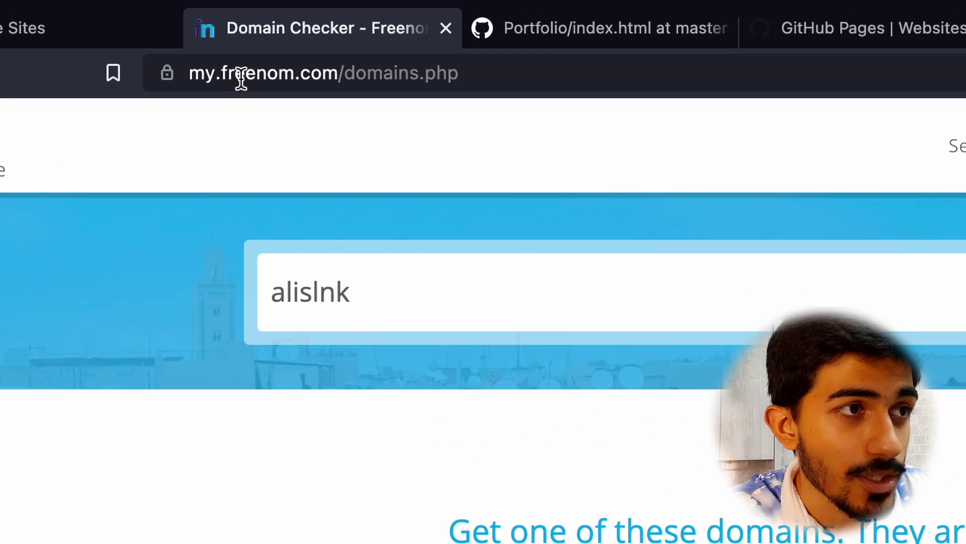
{"action": "left_click", "coordinate": [223, 30]}
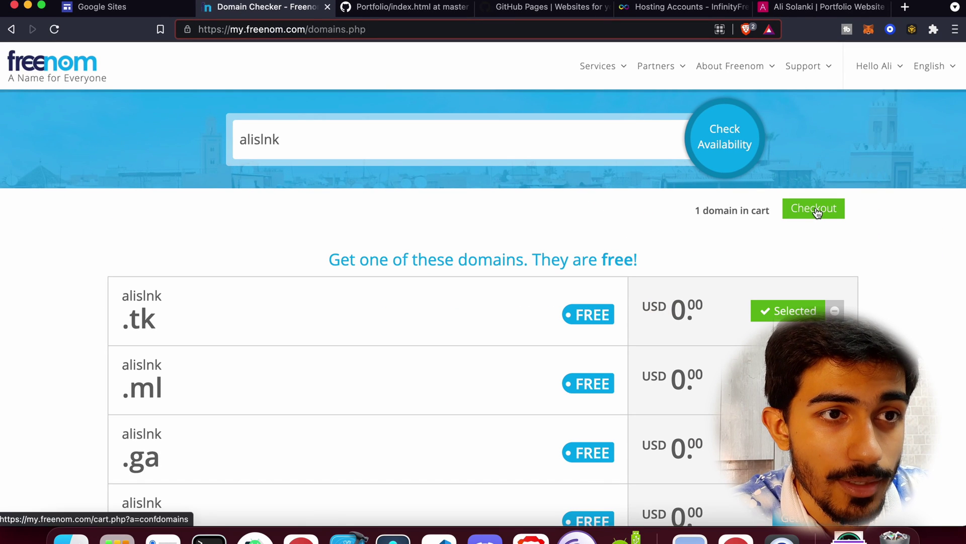
{"action": "left_click", "coordinate": [813, 209]}
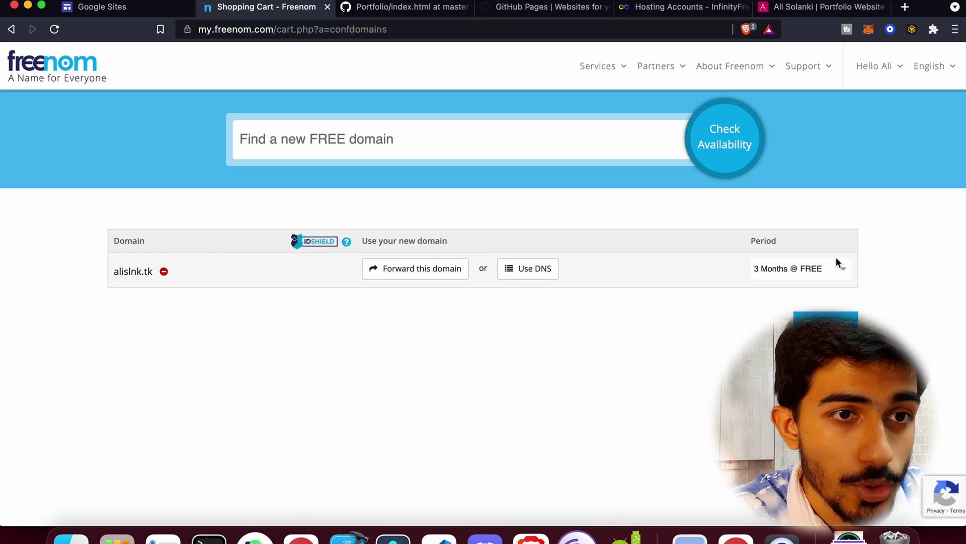
{"action": "left_click", "coordinate": [810, 268]}
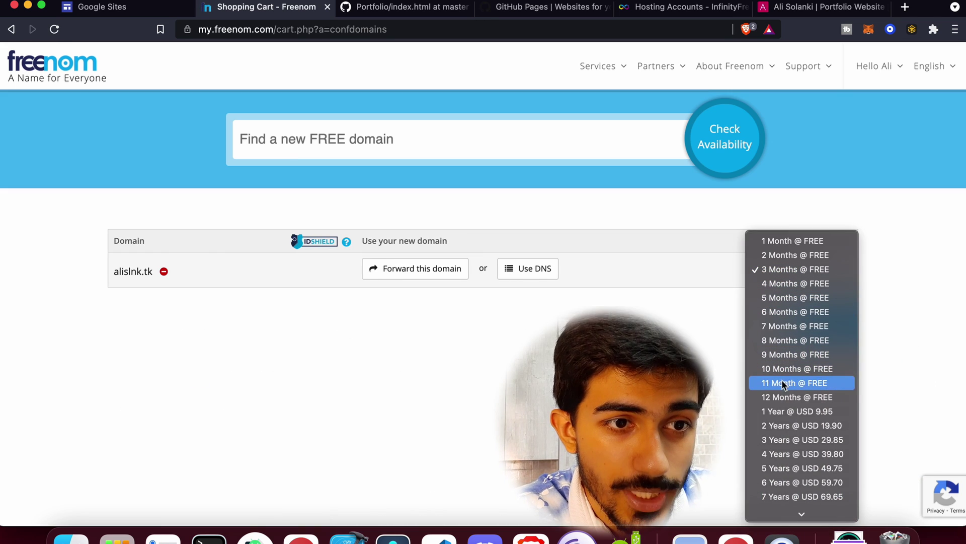
{"action": "left_click", "coordinate": [777, 397]}
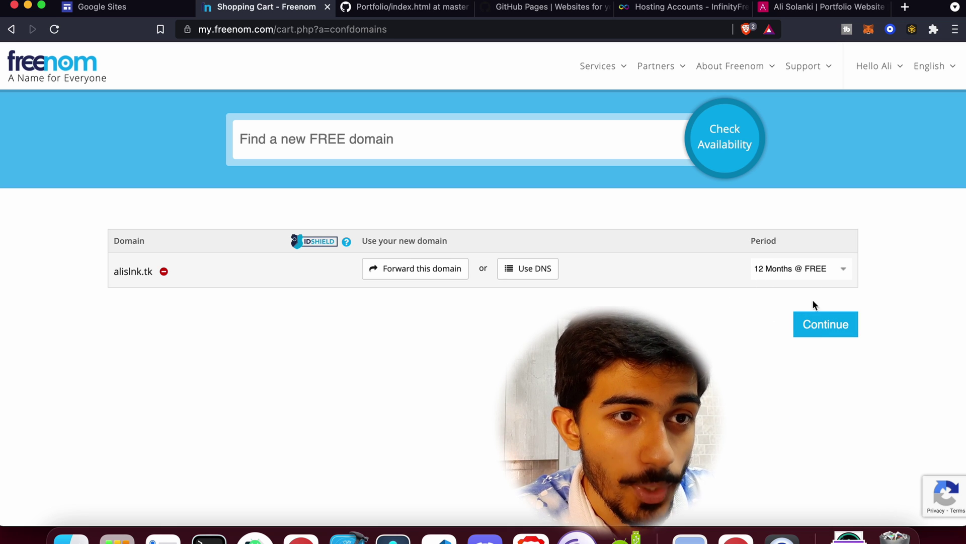
{"action": "left_click", "coordinate": [826, 326]}
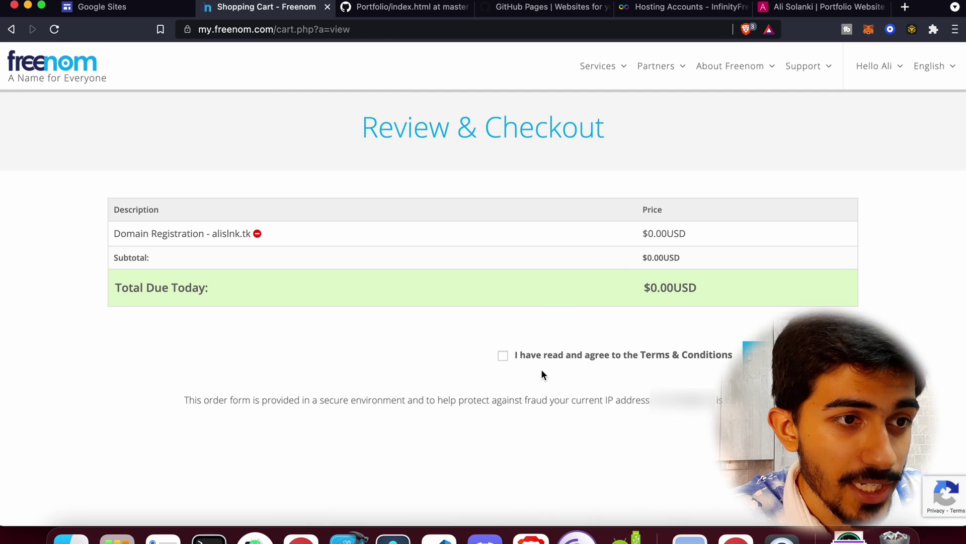
{"action": "left_click", "coordinate": [548, 360]}
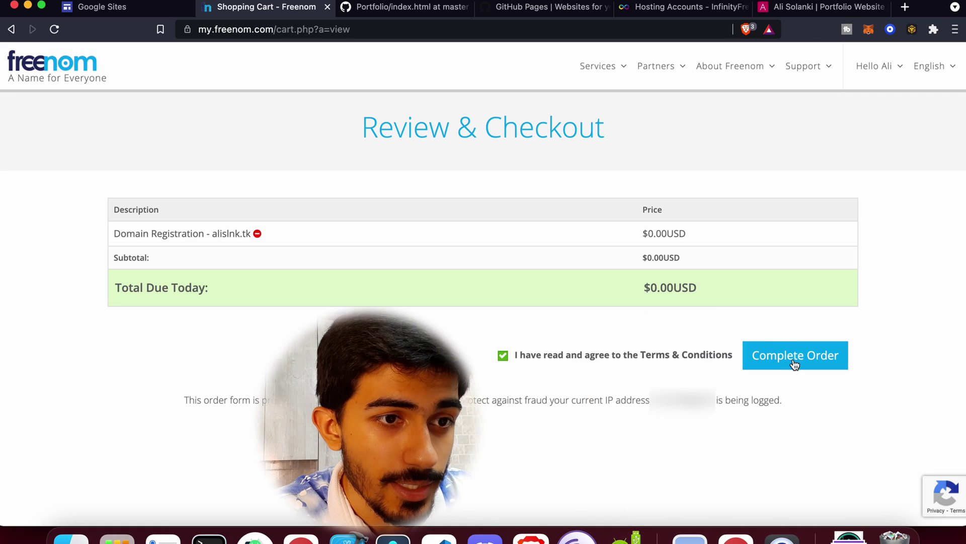
{"action": "left_click", "coordinate": [795, 365]}
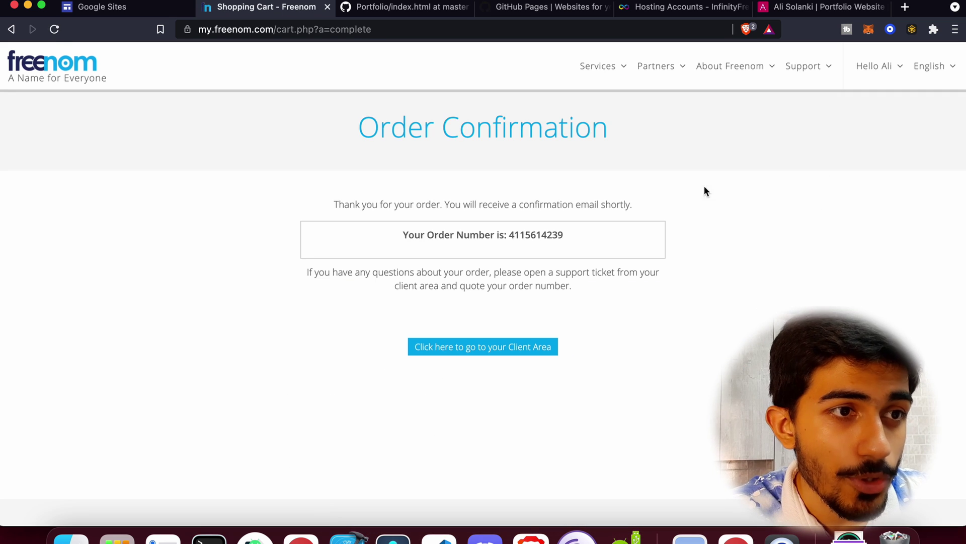
{"action": "left_click", "coordinate": [851, 74]}
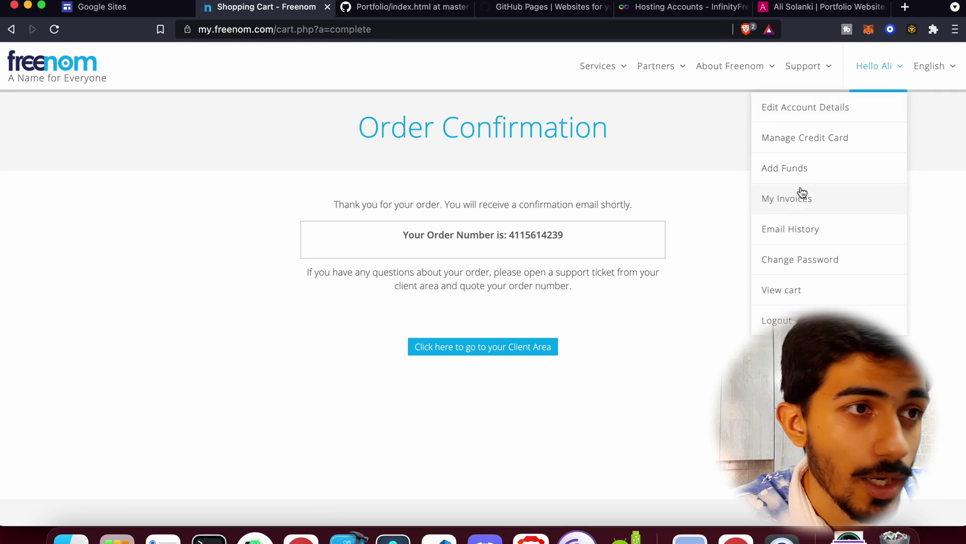
Close and reopen the Freenom account menu on the order confirmation page.
{"action": "left_click", "coordinate": [703, 336]}
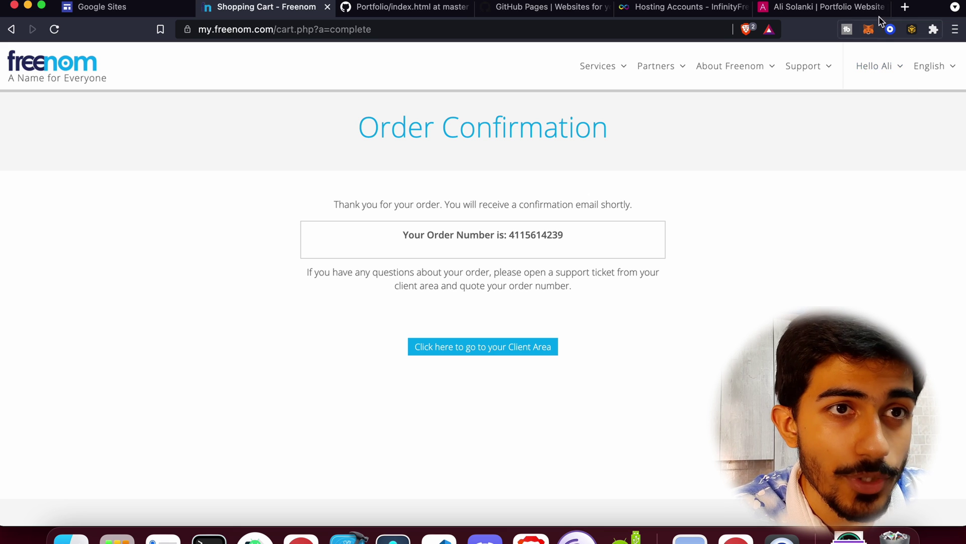
{"action": "left_click", "coordinate": [878, 73]}
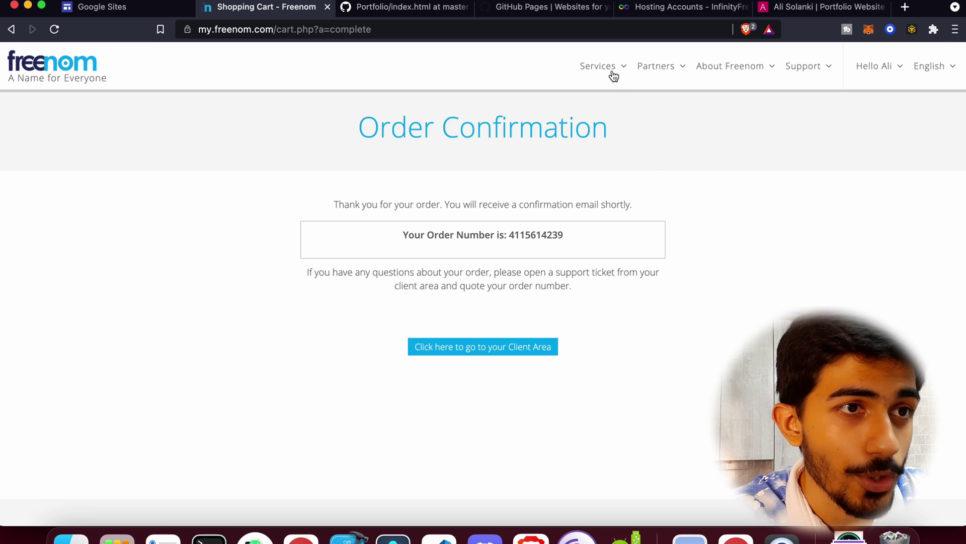
In My Domains, check alislnk.tk's registration date 2021-07-17 and expiry date 2022-07-17.
{"action": "mouse_move", "coordinate": [613, 75]}
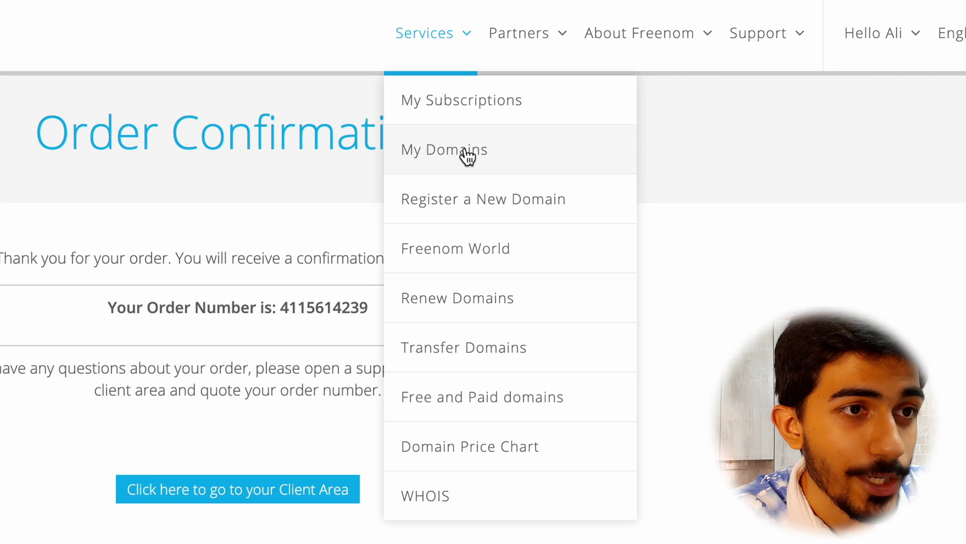
{"action": "left_click", "coordinate": [465, 151]}
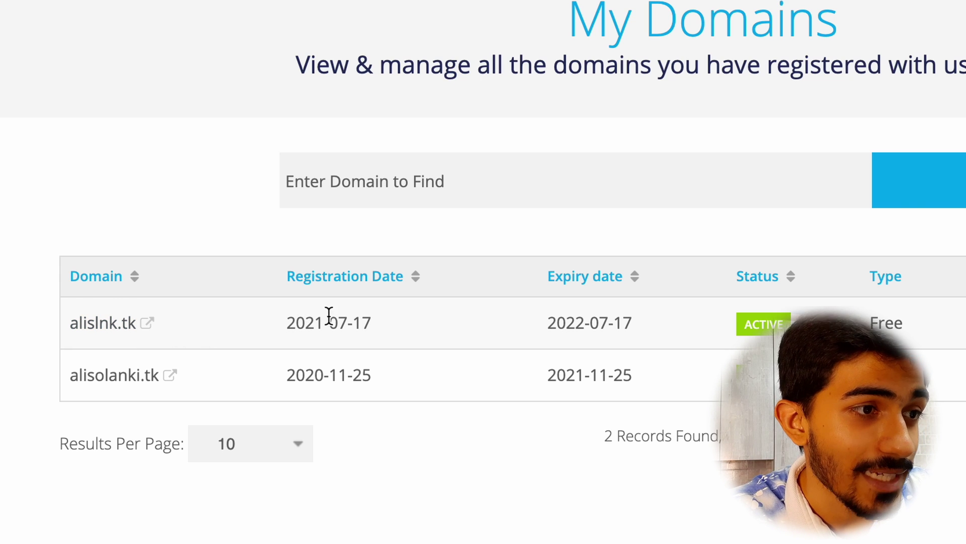
{"action": "left_click_drag", "start_coordinate": [378, 324], "coordinate": [272, 324]}
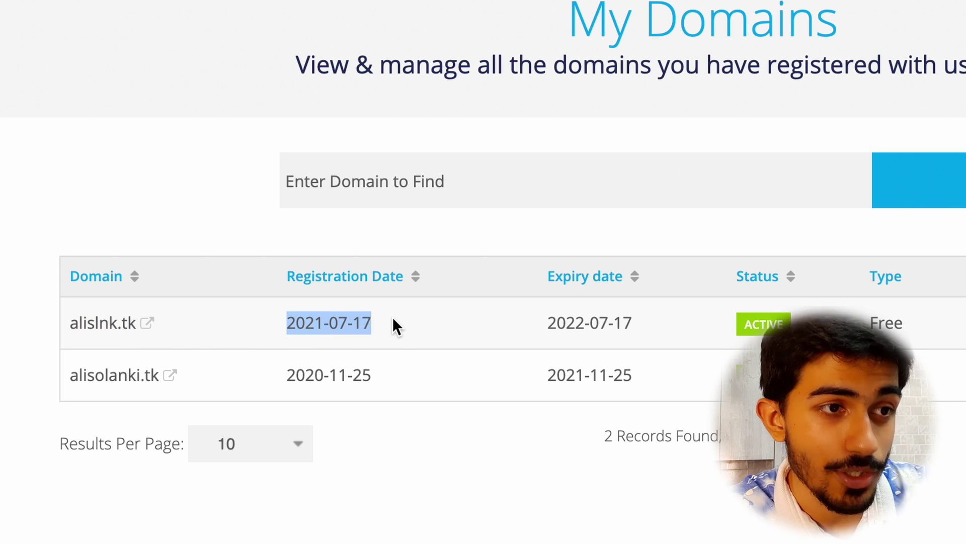
{"action": "left_click", "coordinate": [733, 320]}
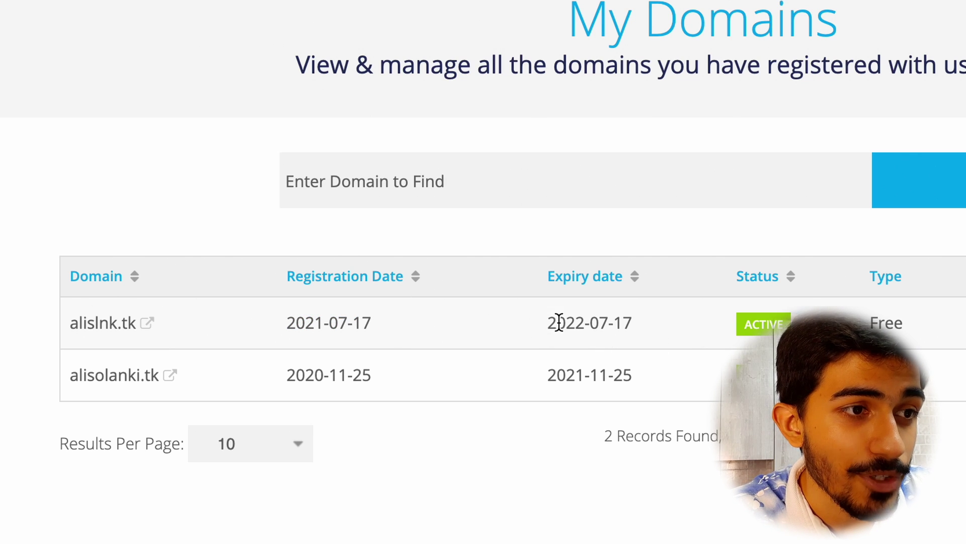
{"action": "left_click_drag", "start_coordinate": [546, 322], "coordinate": [636, 328]}
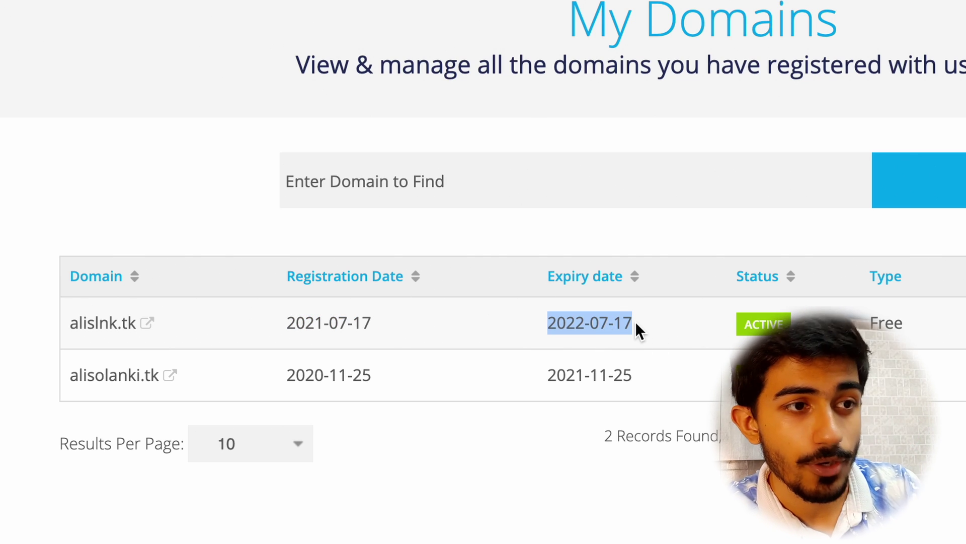
{"action": "left_click", "coordinate": [636, 323]}
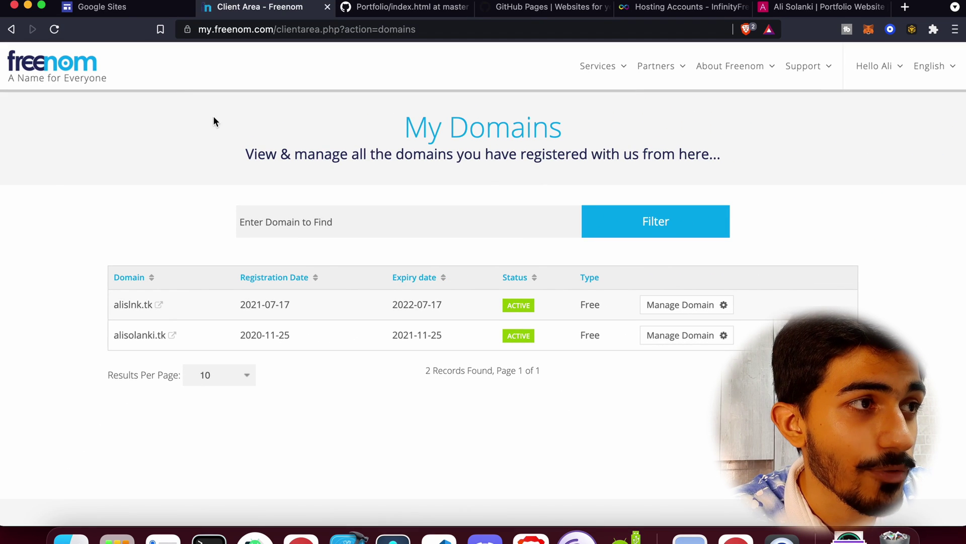
{"action": "left_click", "coordinate": [100, 7]}
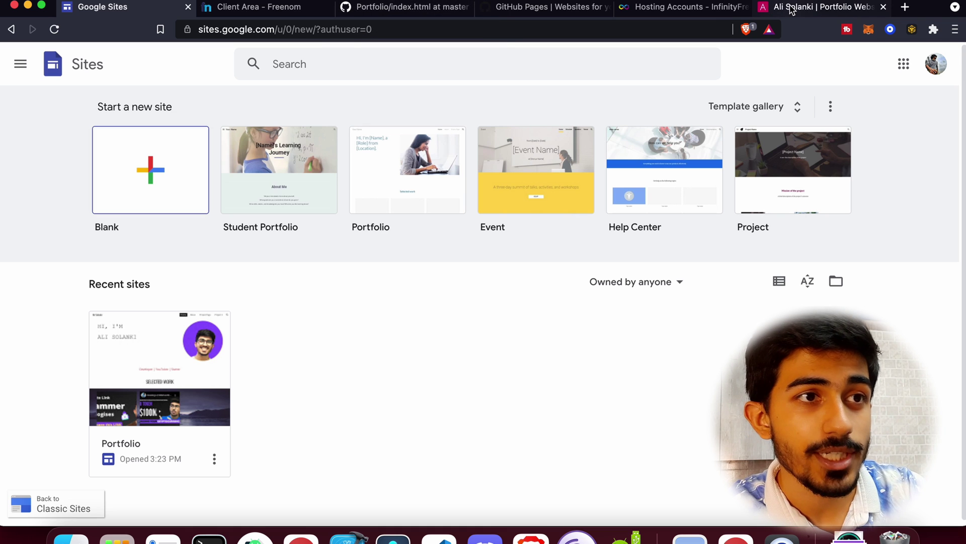
View the InfinityFree hosting accounts list and its web address, then go to GitHub Pages.
{"action": "left_click", "coordinate": [661, 10]}
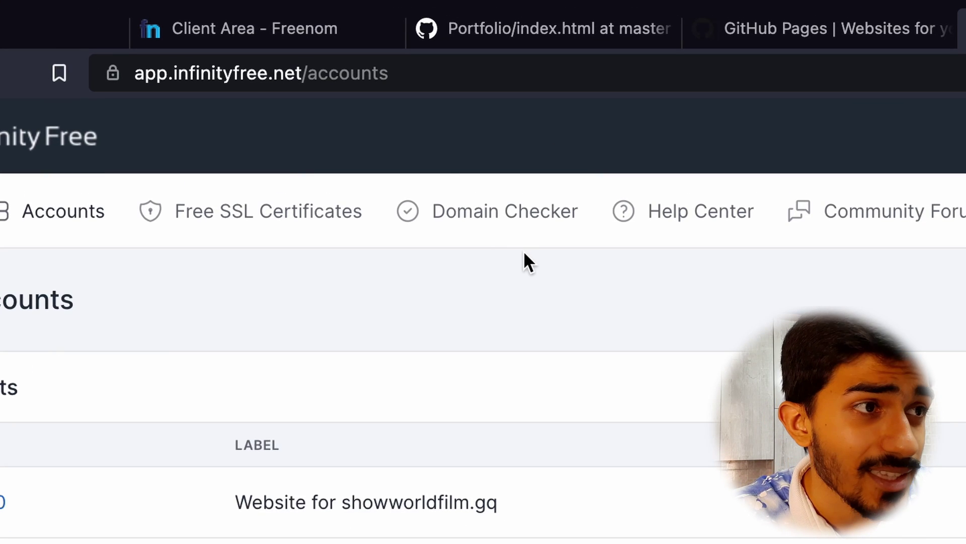
{"action": "left_click", "coordinate": [337, 76]}
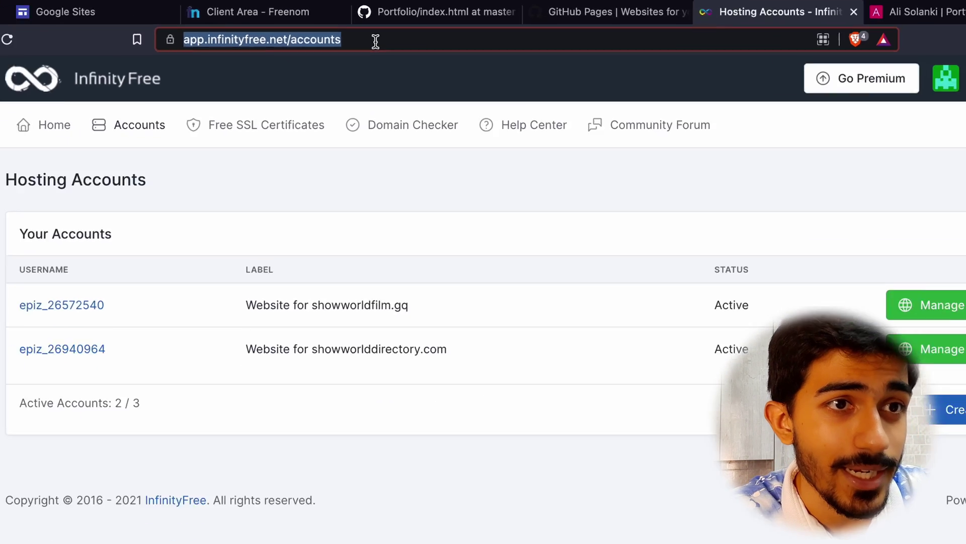
{"action": "key", "text": "ctrl+shift+Tab"}
Highlight the GitHub Pages sentence stating each GitHub account gets one site.
{"action": "scroll", "coordinate": [579, 340], "scroll_direction": "down", "scroll_amount": 15}
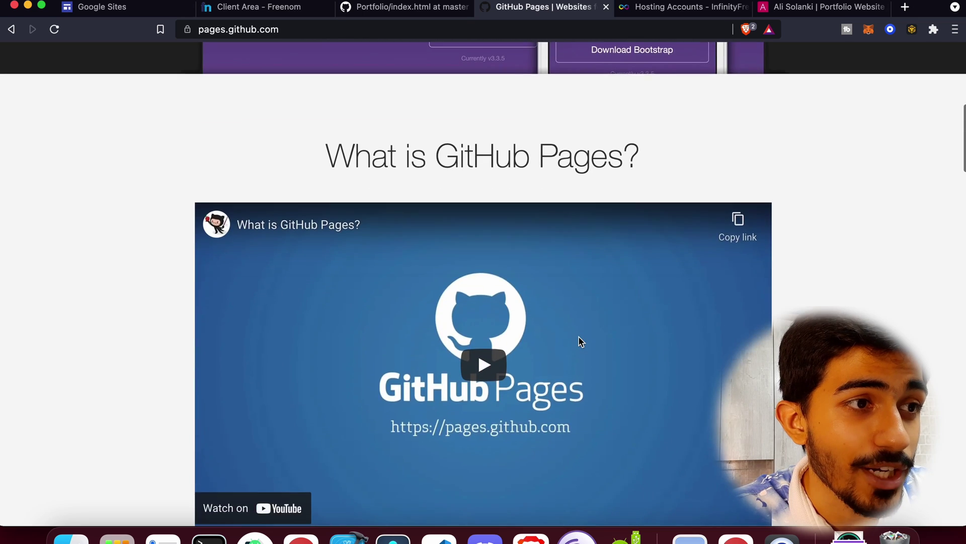
{"action": "scroll", "coordinate": [578, 340], "scroll_direction": "up", "scroll_amount": 2}
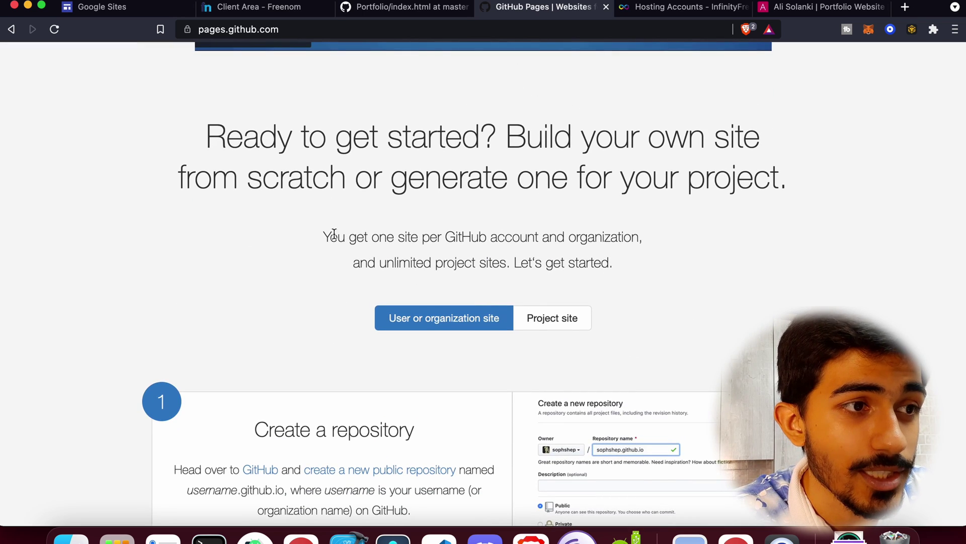
{"action": "left_click_drag", "start_coordinate": [329, 236], "coordinate": [540, 235]}
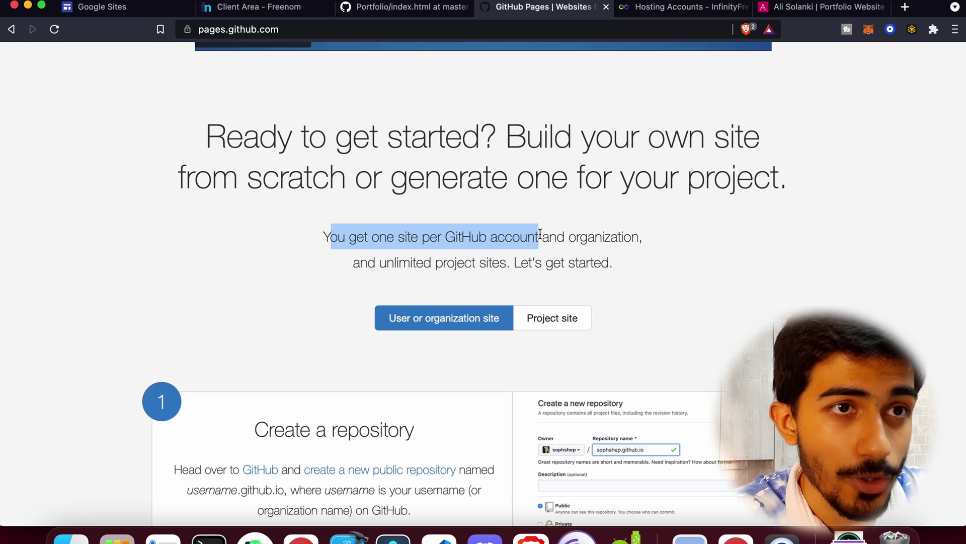
Review the published github.io portfolio from hero section through projects to the footer.
{"action": "left_click", "coordinate": [847, 12]}
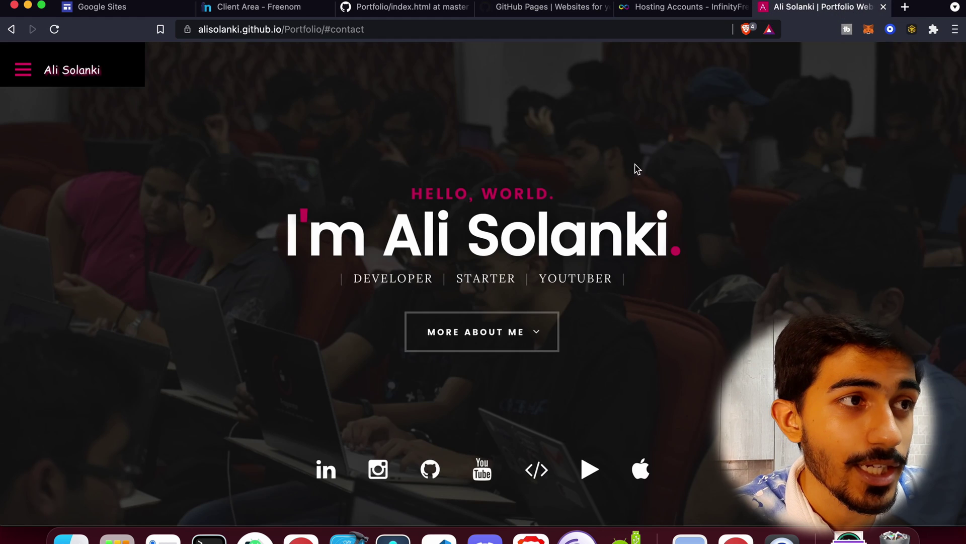
{"action": "left_click", "coordinate": [254, 30]}
{"action": "left_click", "coordinate": [431, 120]}
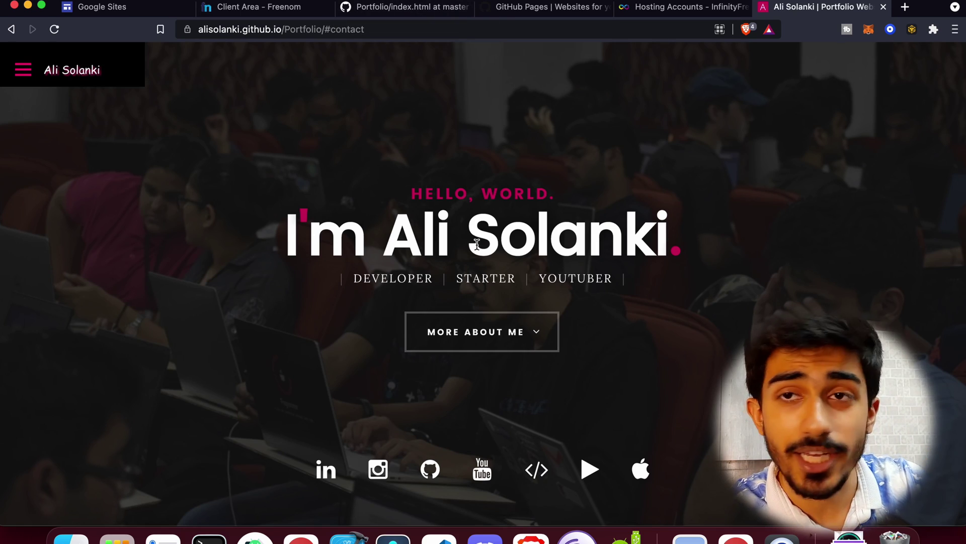
{"action": "scroll", "coordinate": [476, 243], "scroll_direction": "down", "scroll_amount": 20}
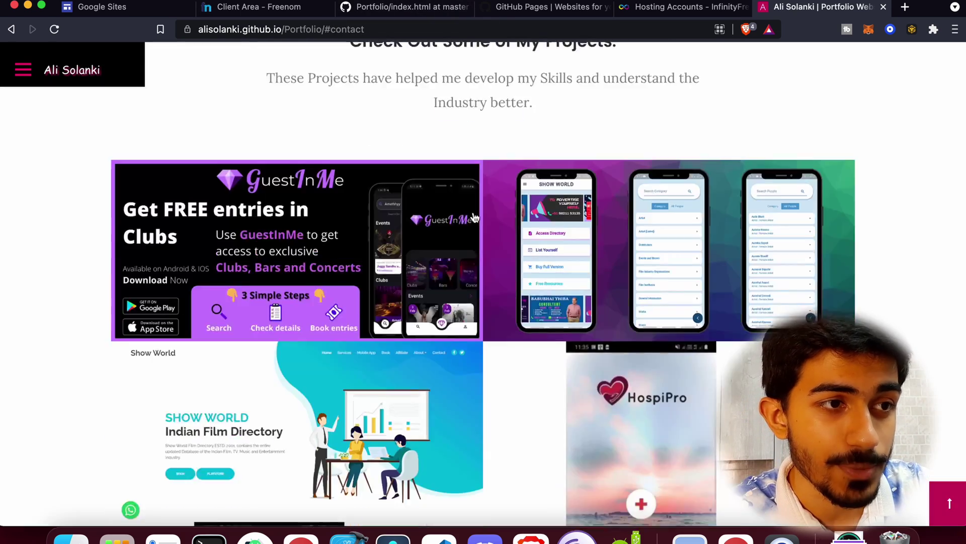
{"action": "scroll", "coordinate": [476, 218], "scroll_direction": "down", "scroll_amount": 10}
{"action": "scroll", "coordinate": [522, 287], "scroll_direction": "down", "scroll_amount": 10}
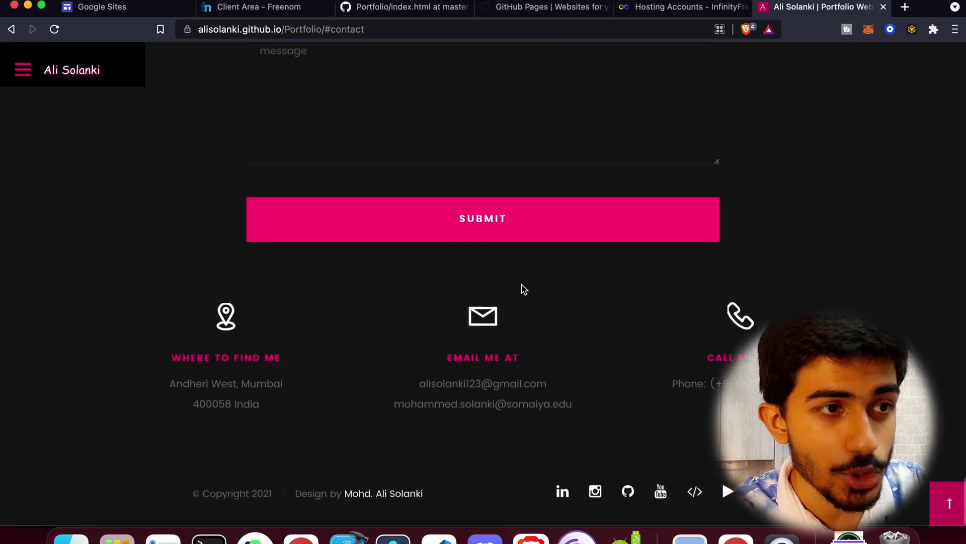
{"action": "scroll", "coordinate": [522, 289], "scroll_direction": "up", "scroll_amount": 20}
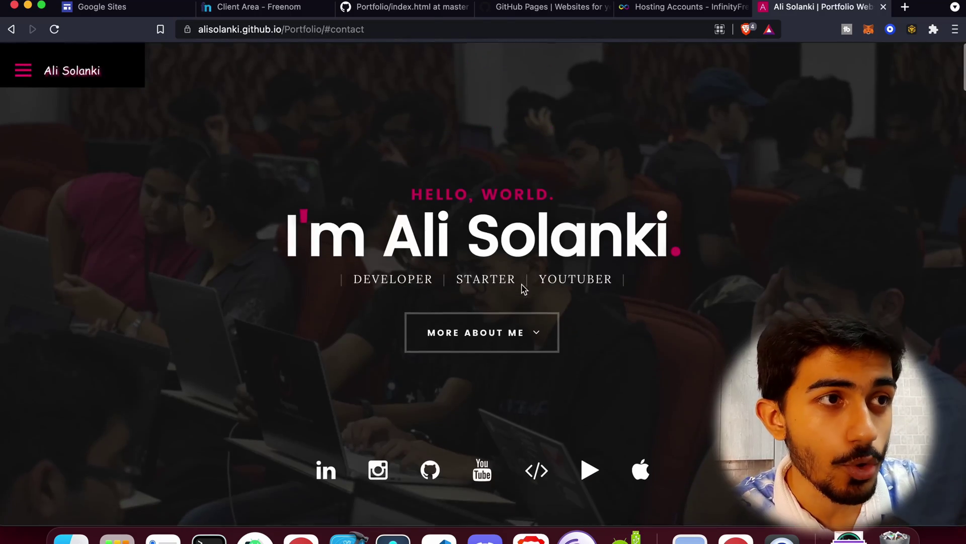
{"action": "left_click", "coordinate": [418, 14]}
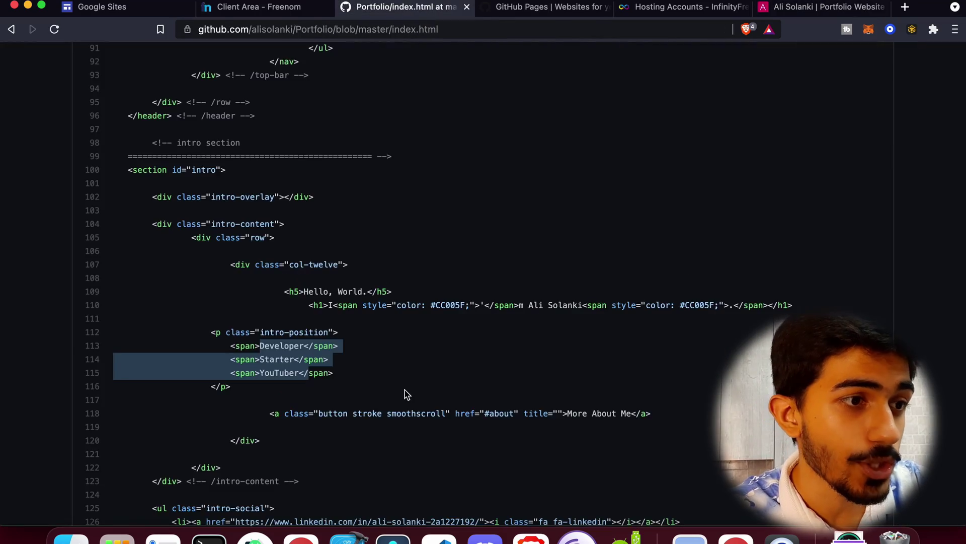
Open the Portfolio repository's root file list and compare it with the published homepage.
{"action": "scroll", "coordinate": [408, 394], "scroll_direction": "up", "scroll_amount": 20}
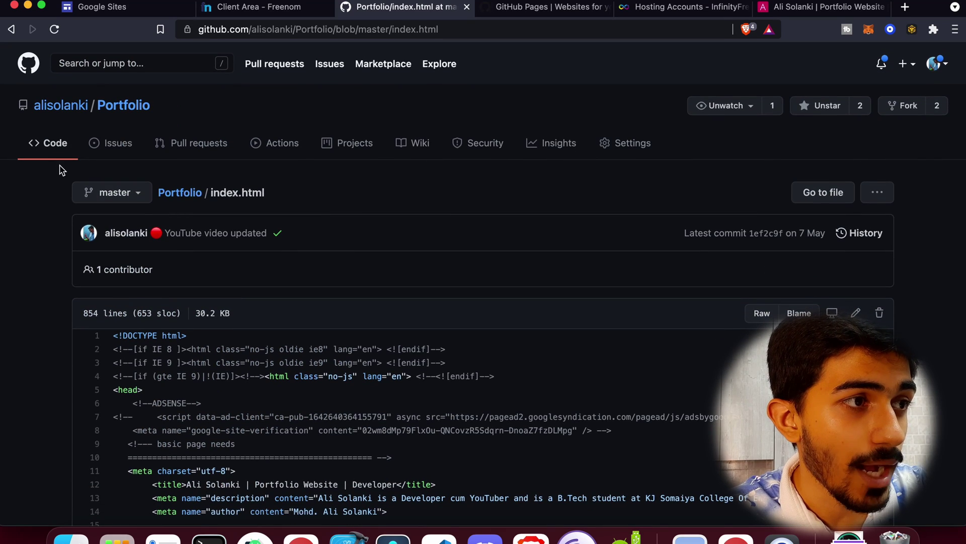
{"action": "left_click", "coordinate": [59, 150]}
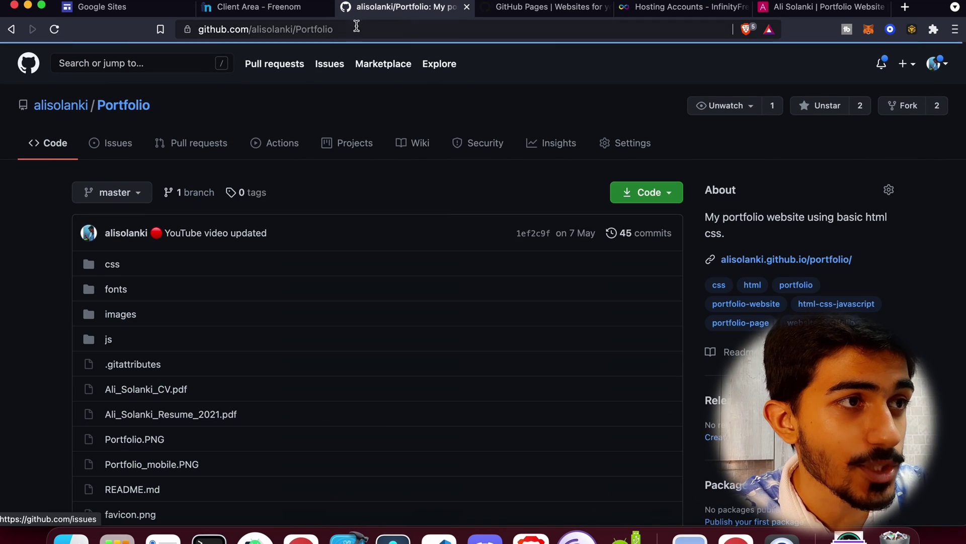
{"action": "left_click", "coordinate": [357, 26]}
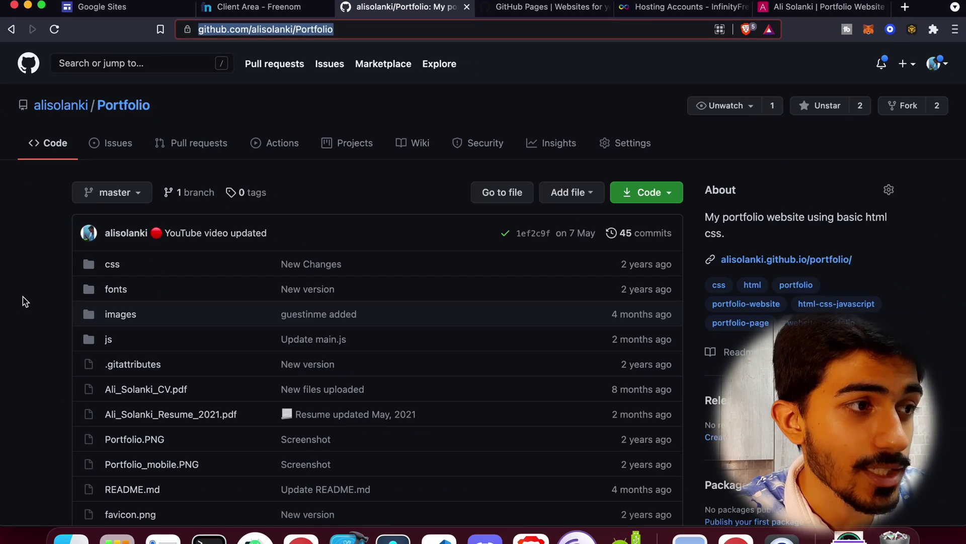
{"action": "left_click", "coordinate": [25, 301]}
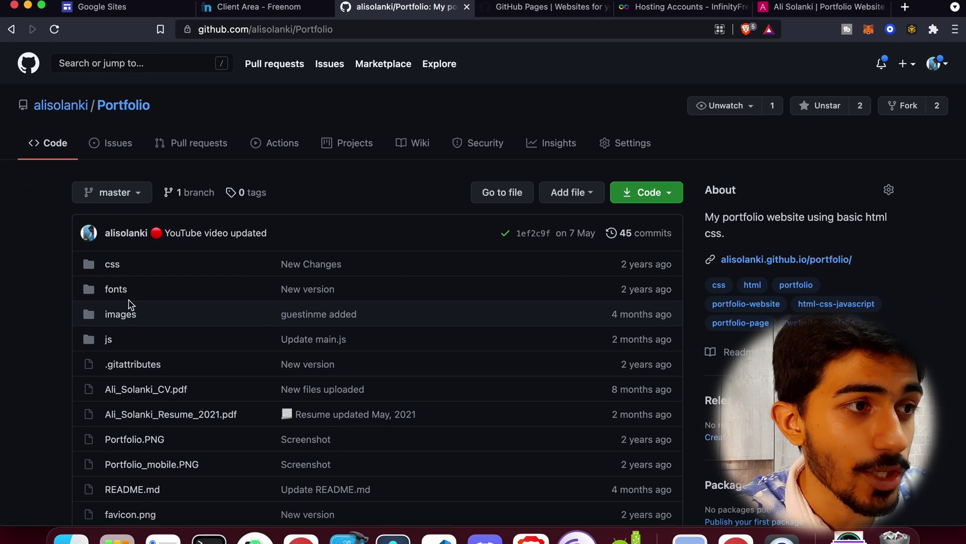
{"action": "scroll", "coordinate": [259, 316], "scroll_direction": "down", "scroll_amount": 20}
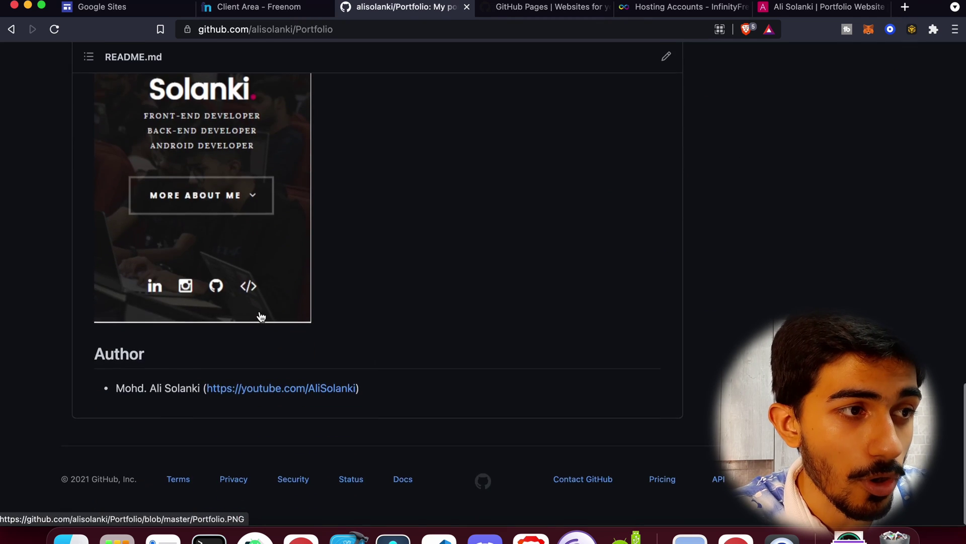
{"action": "scroll", "coordinate": [260, 316], "scroll_direction": "up", "scroll_amount": 20}
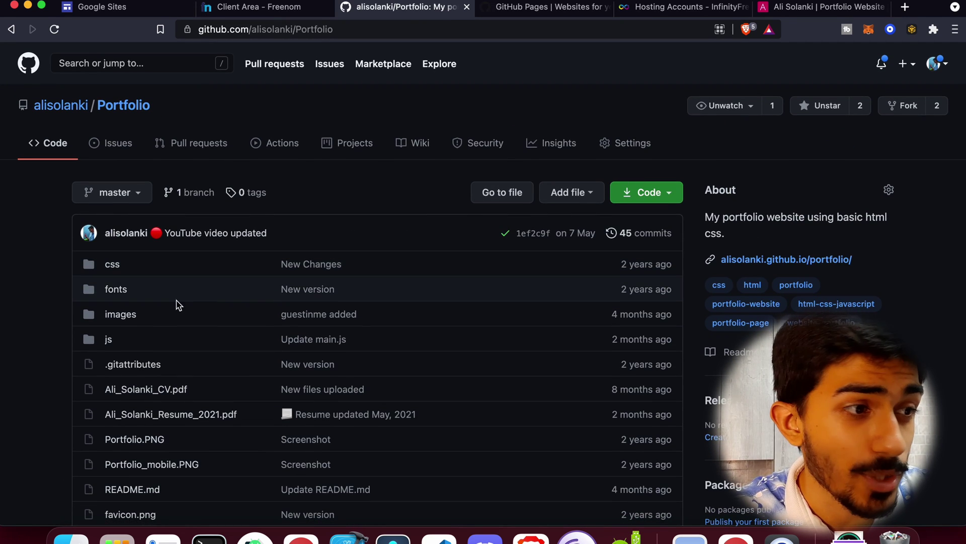
{"action": "left_click", "coordinate": [807, 6]}
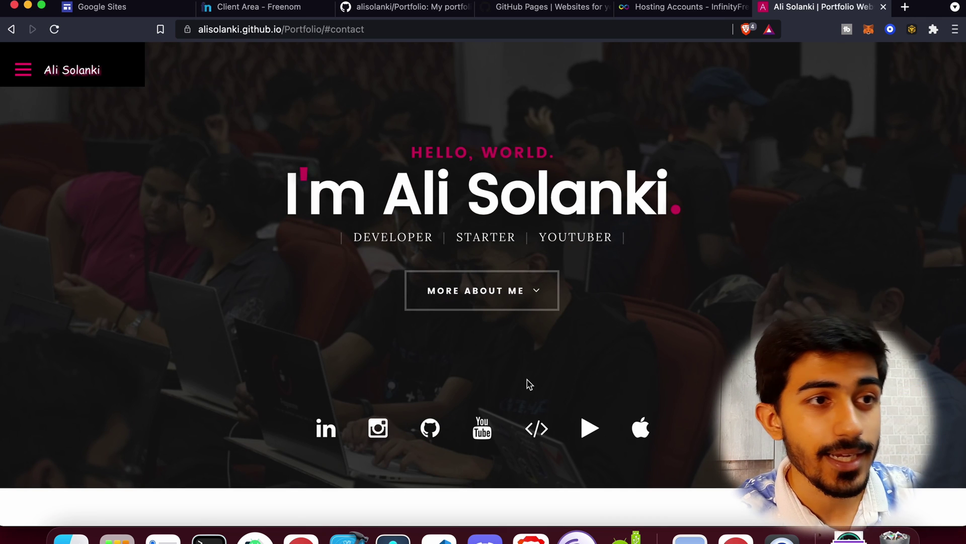
{"action": "left_click", "coordinate": [405, 7]}
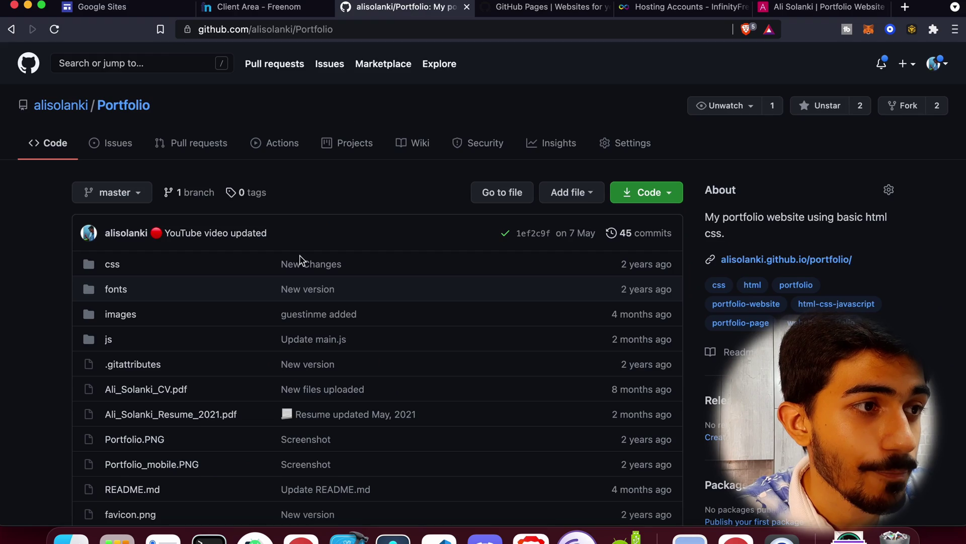
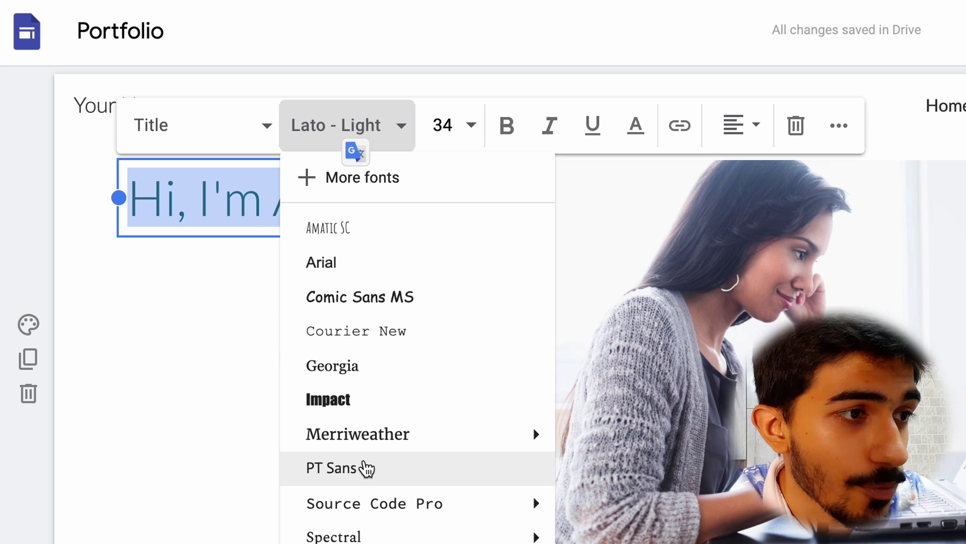
Change the home page greeting title font to Courier New.
{"action": "left_click", "coordinate": [387, 335]}
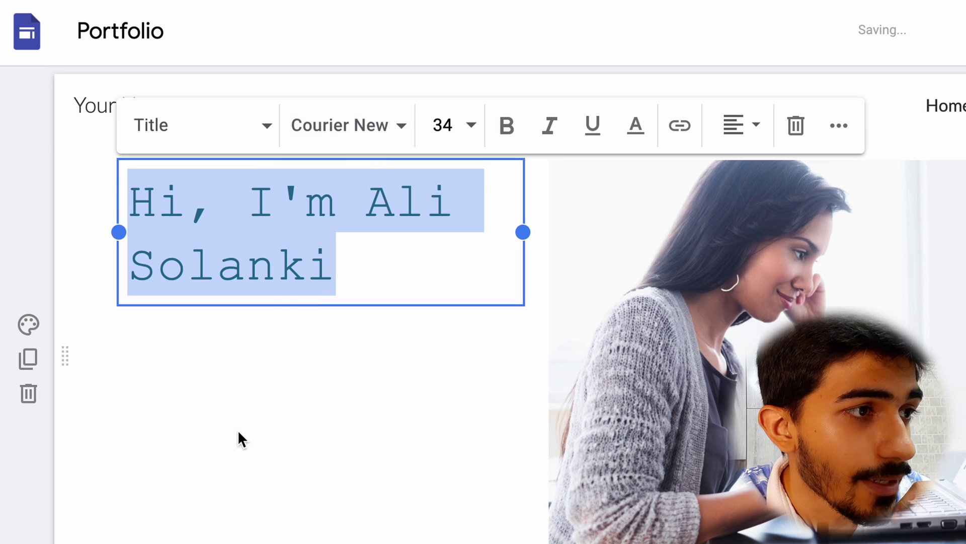
{"action": "left_click", "coordinate": [237, 430]}
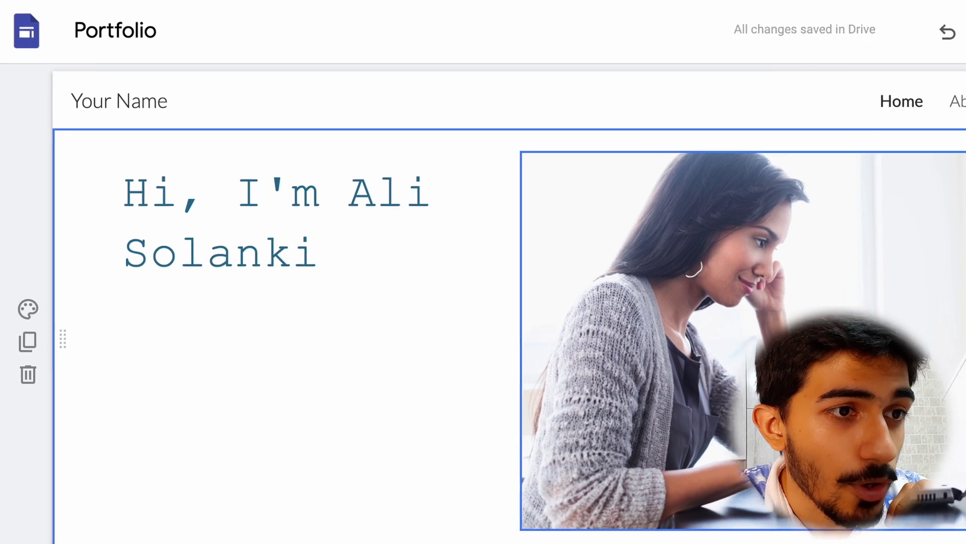
{"action": "left_click", "coordinate": [797, 402]}
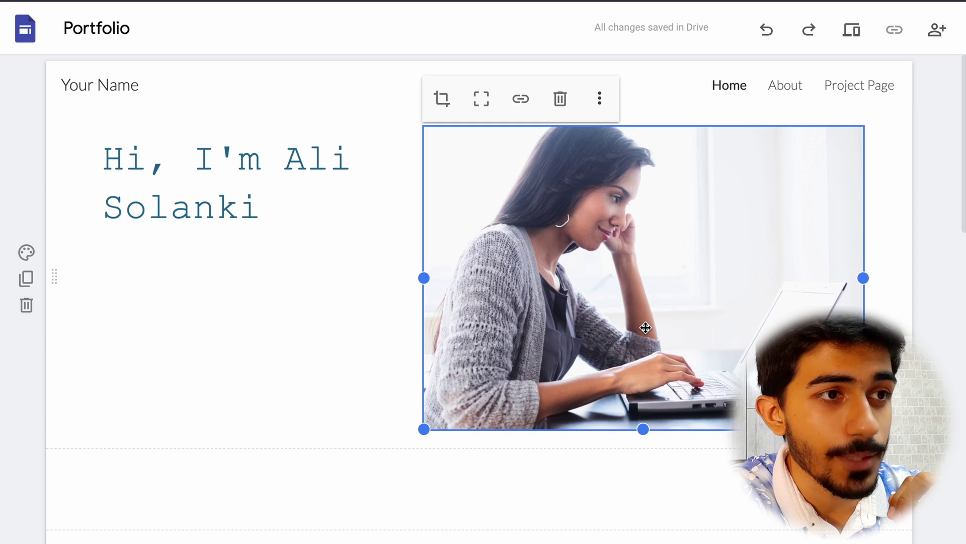
Replace the stock photo with the uploaded alisolanki_circle.png and place it beside the greeting title.
{"action": "key", "text": "Delete"}
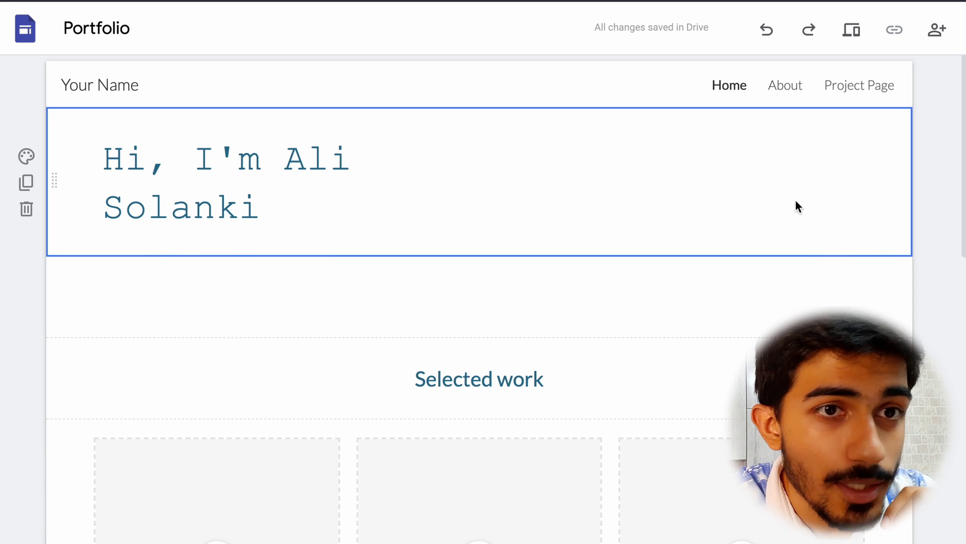
{"action": "left_click", "coordinate": [909, 141]}
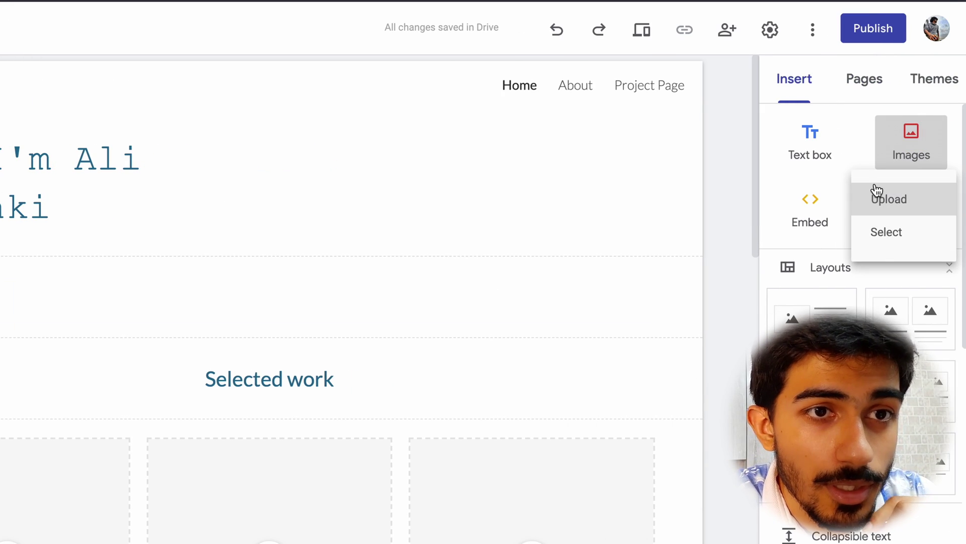
{"action": "left_click", "coordinate": [878, 197]}
{"action": "scroll", "coordinate": [248, 336], "scroll_direction": "down", "scroll_amount": 3}
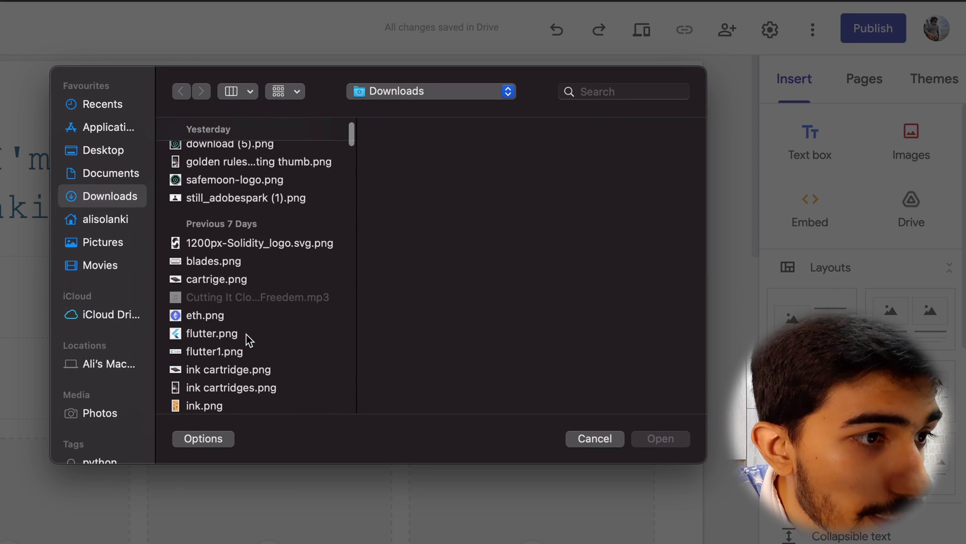
{"action": "scroll", "coordinate": [248, 337], "scroll_direction": "up", "scroll_amount": 3}
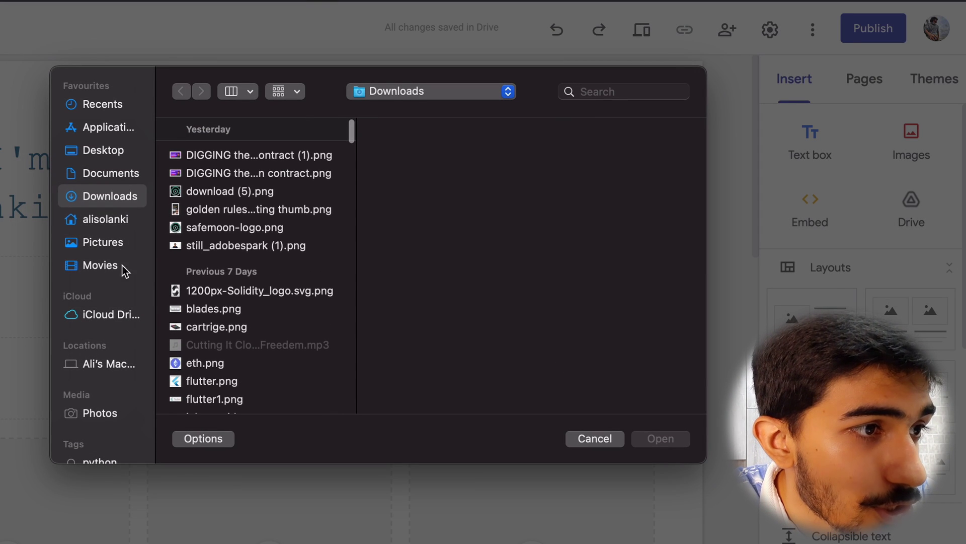
{"action": "left_click", "coordinate": [99, 154]}
{"action": "left_click", "coordinate": [220, 156]}
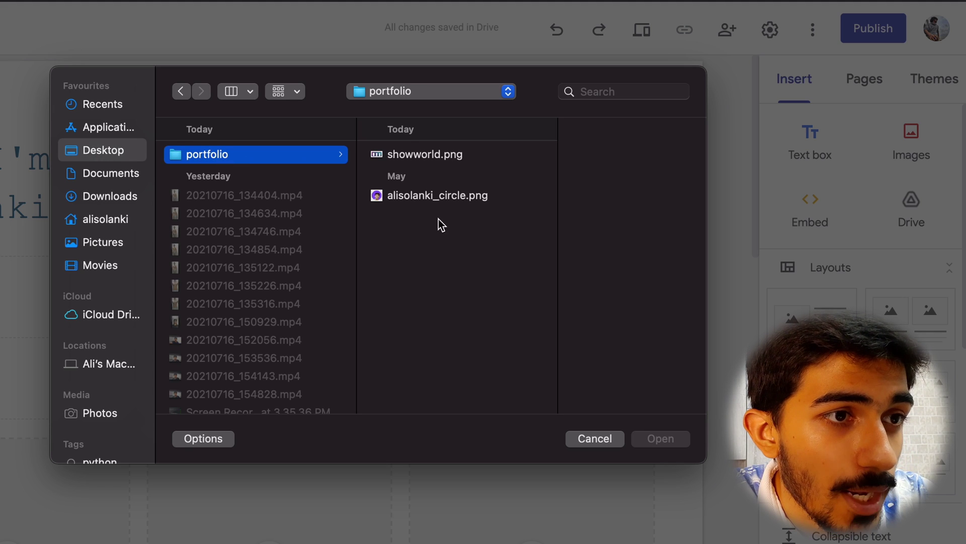
{"action": "left_click", "coordinate": [449, 197]}
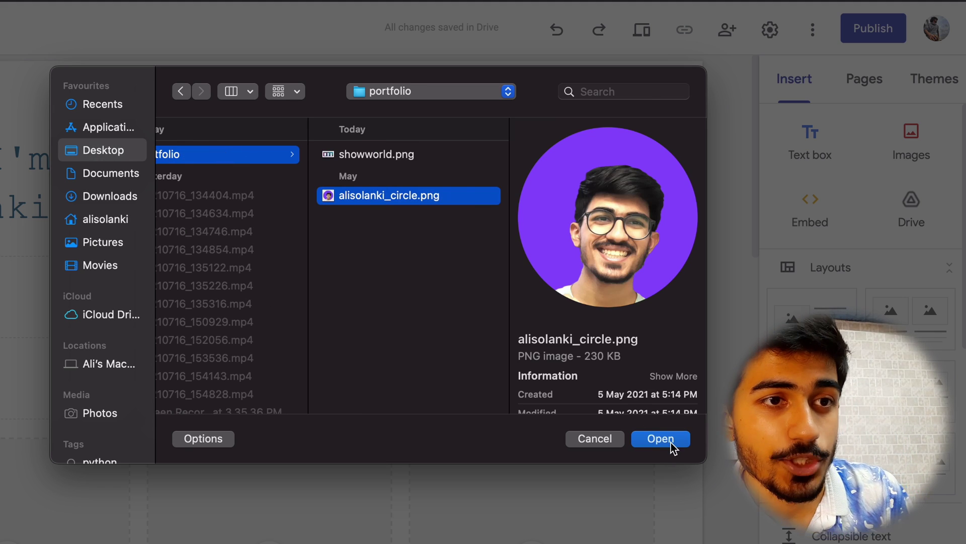
{"action": "left_click", "coordinate": [661, 439]}
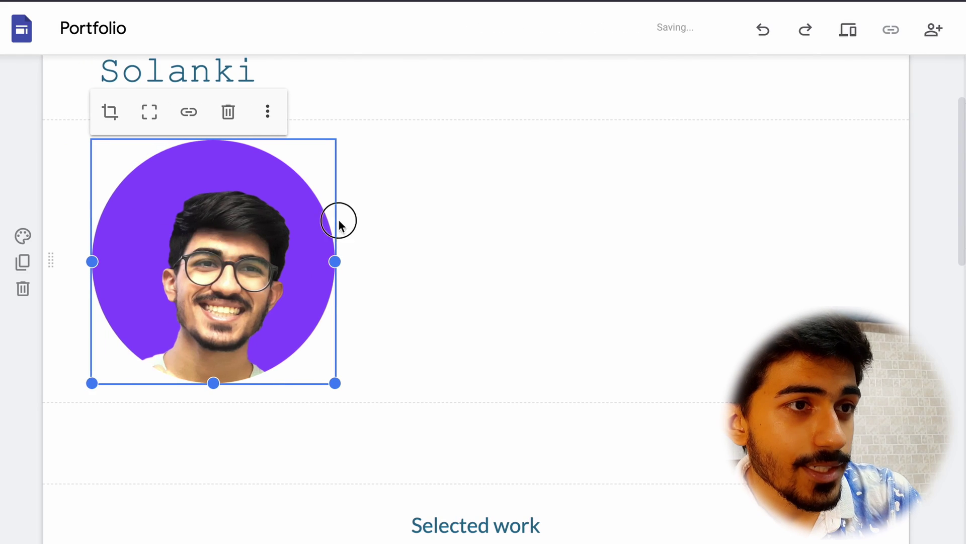
{"action": "left_click_drag", "start_coordinate": [338, 222], "coordinate": [695, 155]}
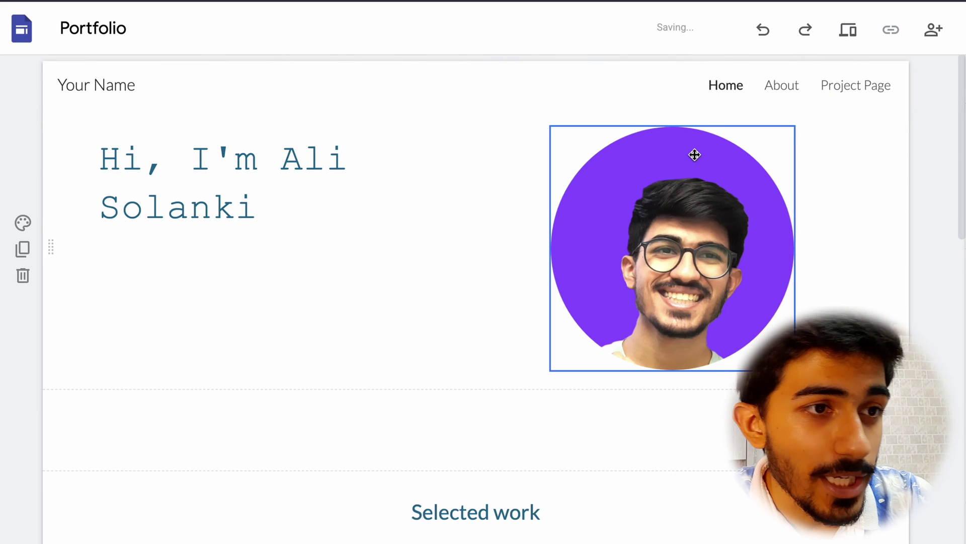
{"action": "left_click", "coordinate": [642, 302]}
Nudge the profile photo right of the title and add a centred tagline text box.
{"action": "left_click_drag", "start_coordinate": [643, 303], "coordinate": [715, 300]}
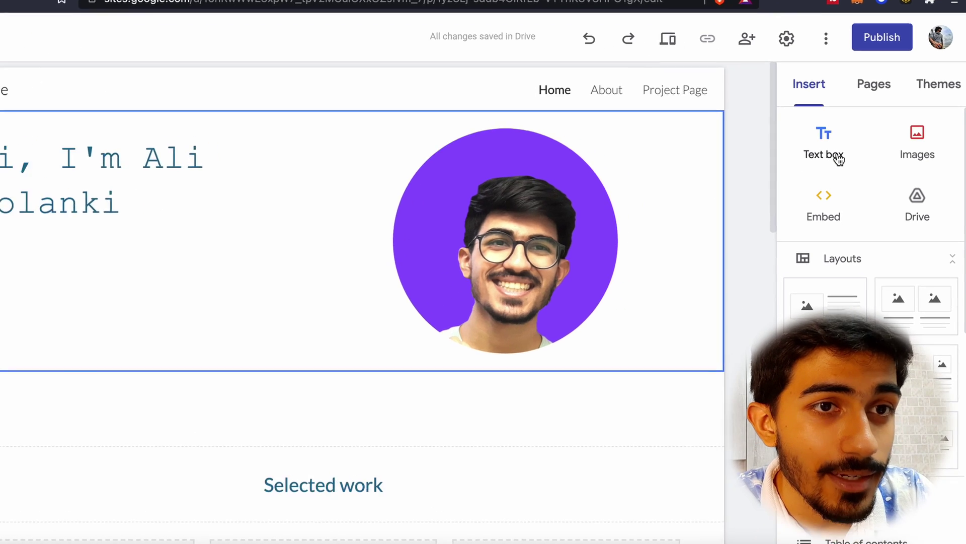
{"action": "left_click", "coordinate": [851, 171]}
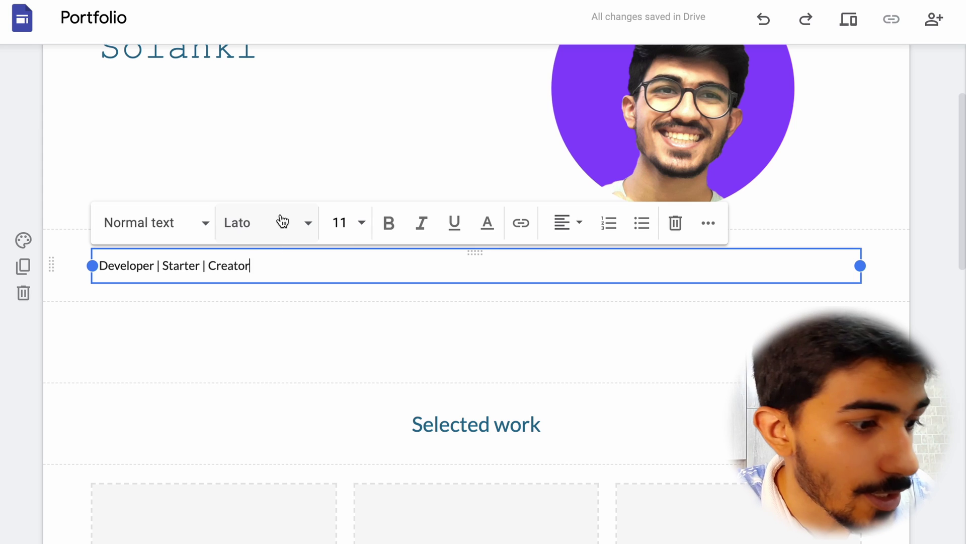
{"action": "key", "text": "ctrl+a"}
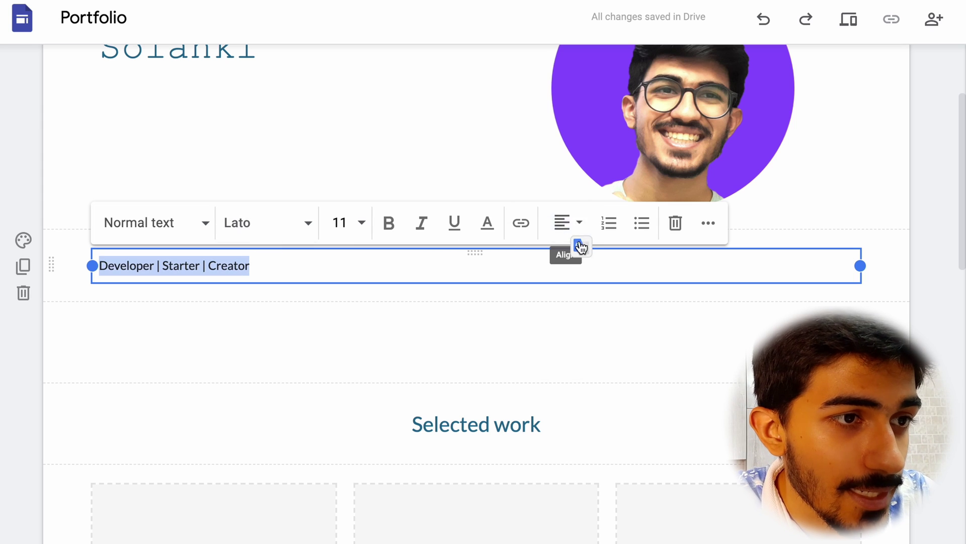
{"action": "left_click", "coordinate": [579, 241]}
{"action": "left_click", "coordinate": [563, 270]}
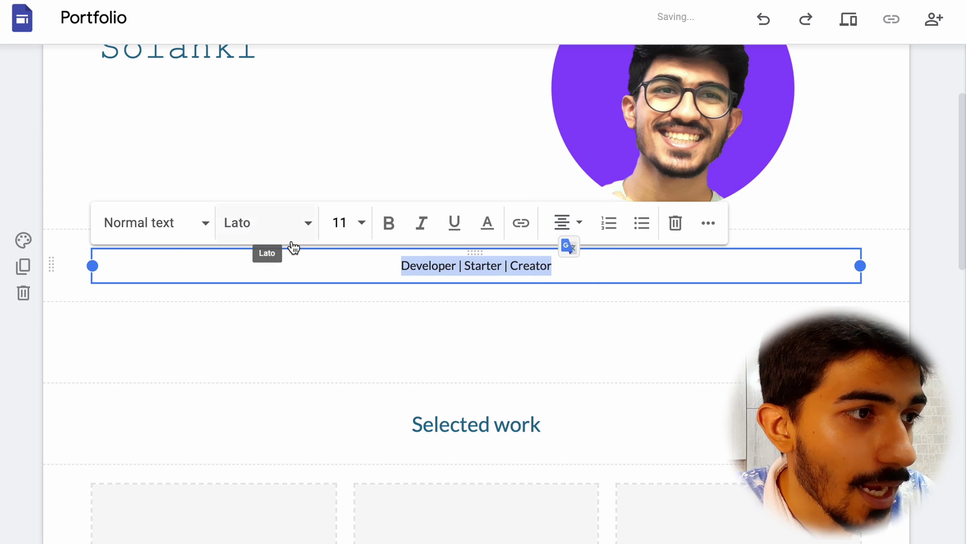
Style the 'Developer | Starter | Creator' tagline as a Heading at font size 24.
{"action": "left_click", "coordinate": [171, 233]}
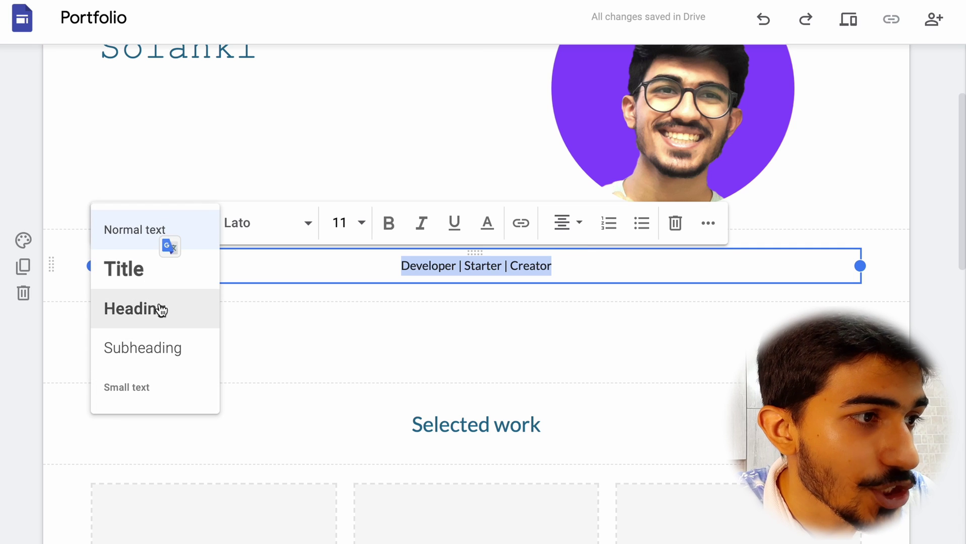
{"action": "left_click", "coordinate": [158, 322]}
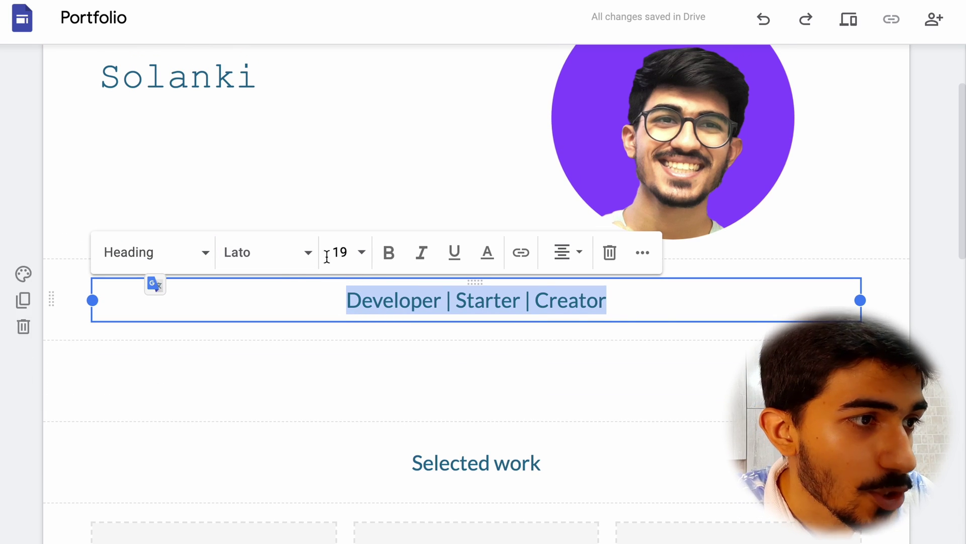
{"action": "left_click", "coordinate": [360, 256]}
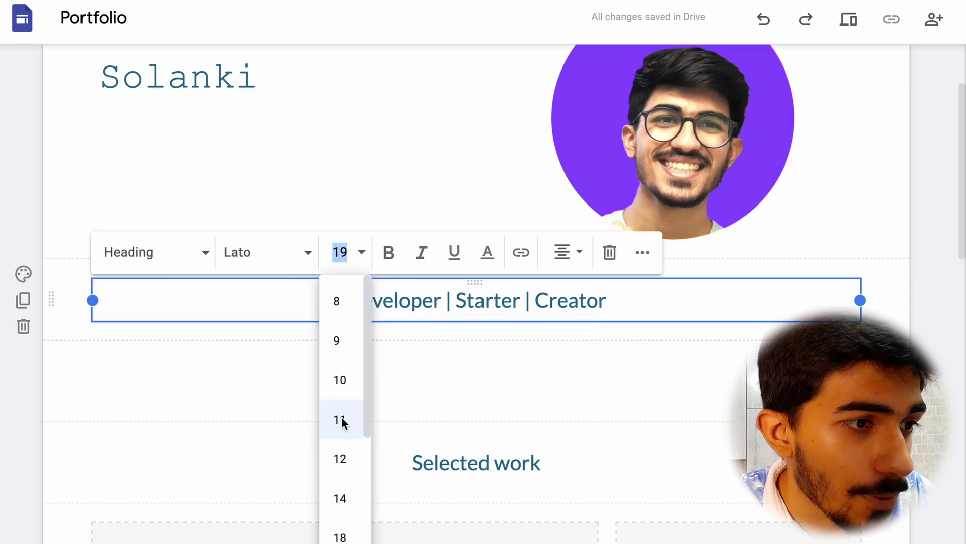
{"action": "scroll", "coordinate": [348, 438], "scroll_direction": "down", "scroll_amount": 1}
{"action": "left_click", "coordinate": [340, 510]}
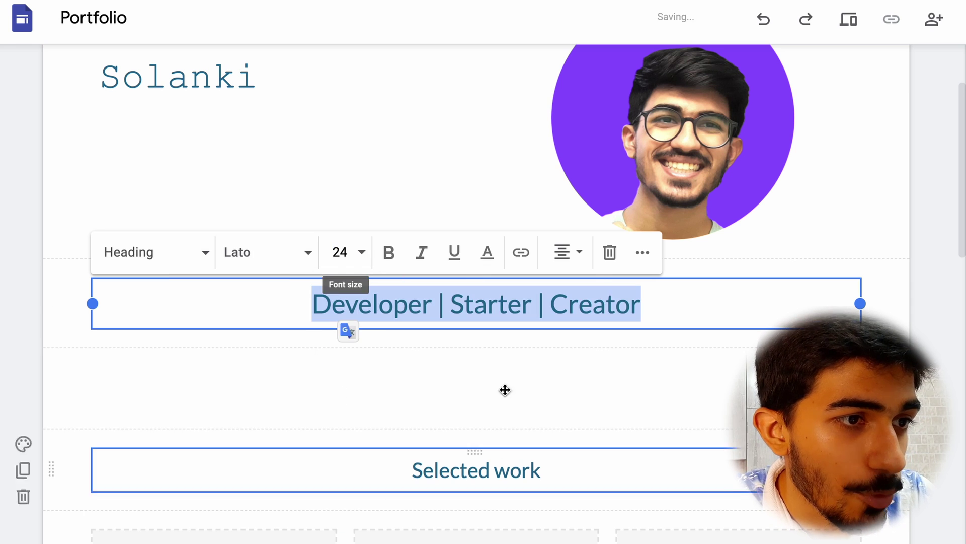
{"action": "left_click", "coordinate": [591, 352]}
{"action": "scroll", "coordinate": [585, 354], "scroll_direction": "up", "scroll_amount": 3}
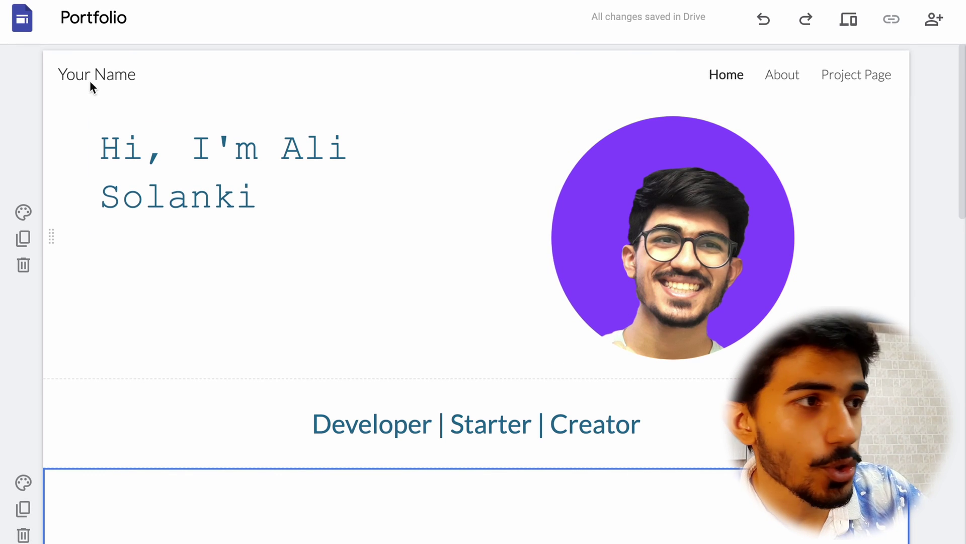
Replace the 'Your Name' site name placeholder with the owner's name.
{"action": "left_click", "coordinate": [154, 72]}
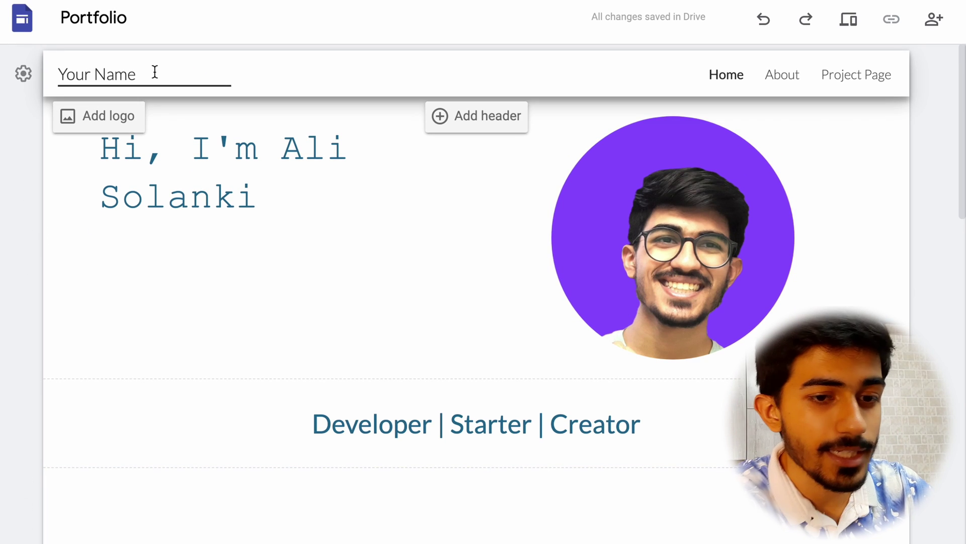
{"action": "key", "text": "BackSpace"}
{"action": "key", "text": "BackSpace"}
{"action": "key", "text": "BackSpace"}
{"action": "key", "text": "BackSpace"}
{"action": "key", "text": "BackSpace"}
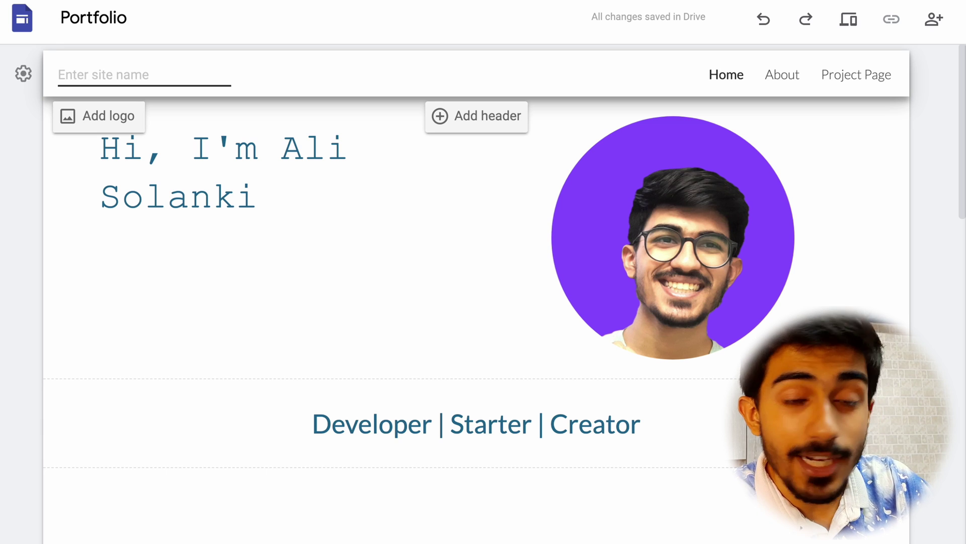
{"action": "type", "text": "Ali Solanki"}
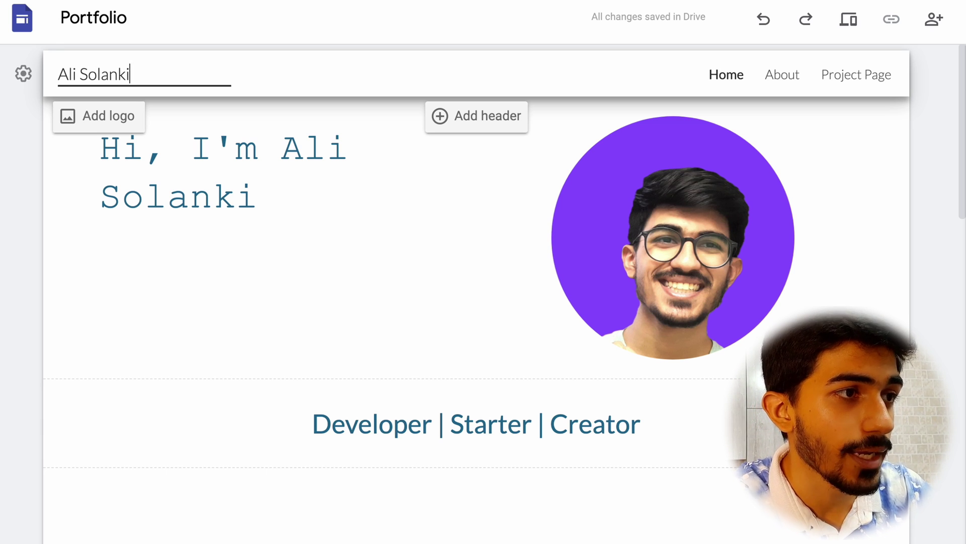
{"action": "left_click", "coordinate": [481, 433]}
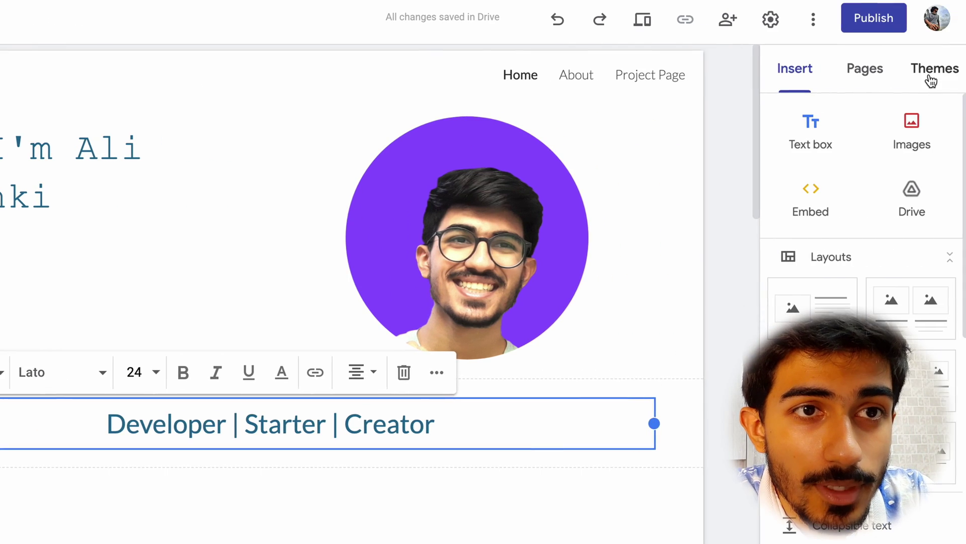
Apply the Impression theme to the site.
{"action": "left_click", "coordinate": [933, 69]}
{"action": "scroll", "coordinate": [838, 294], "scroll_direction": "down", "scroll_amount": 3}
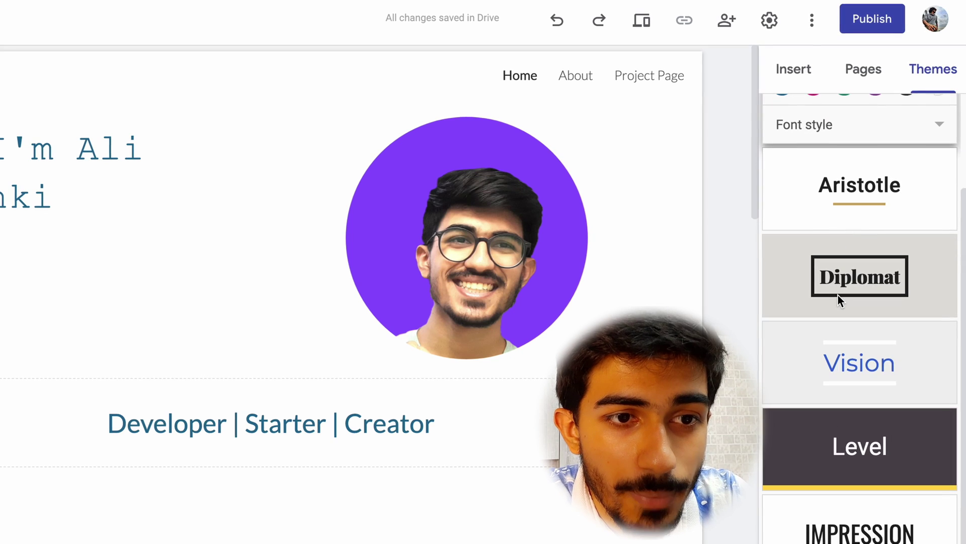
{"action": "left_click", "coordinate": [881, 536]}
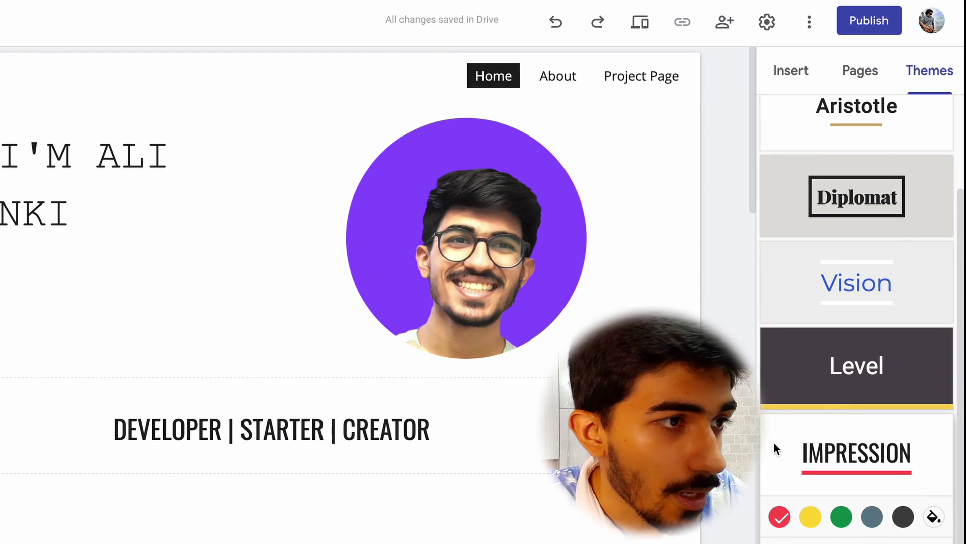
{"action": "left_click", "coordinate": [336, 450]}
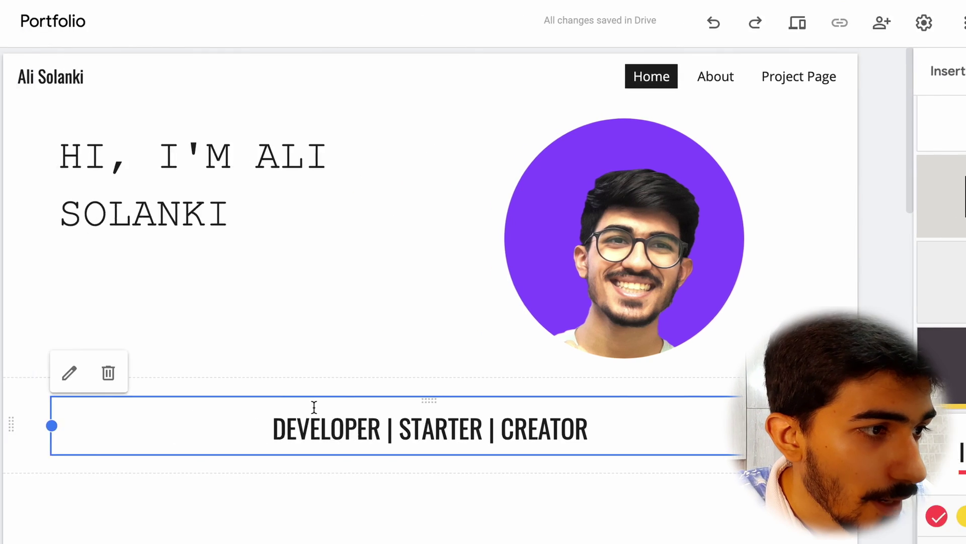
{"action": "left_click", "coordinate": [602, 391]}
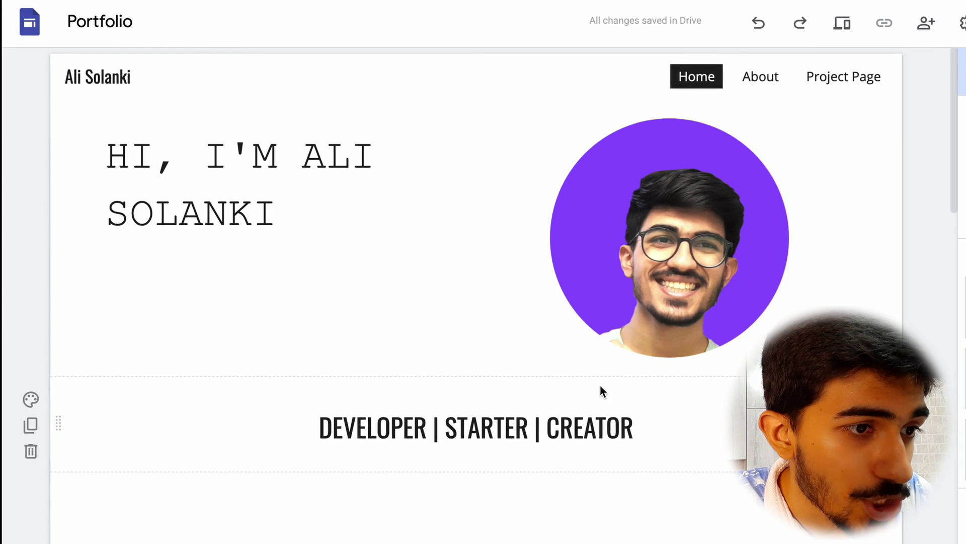
{"action": "left_click", "coordinate": [545, 427]}
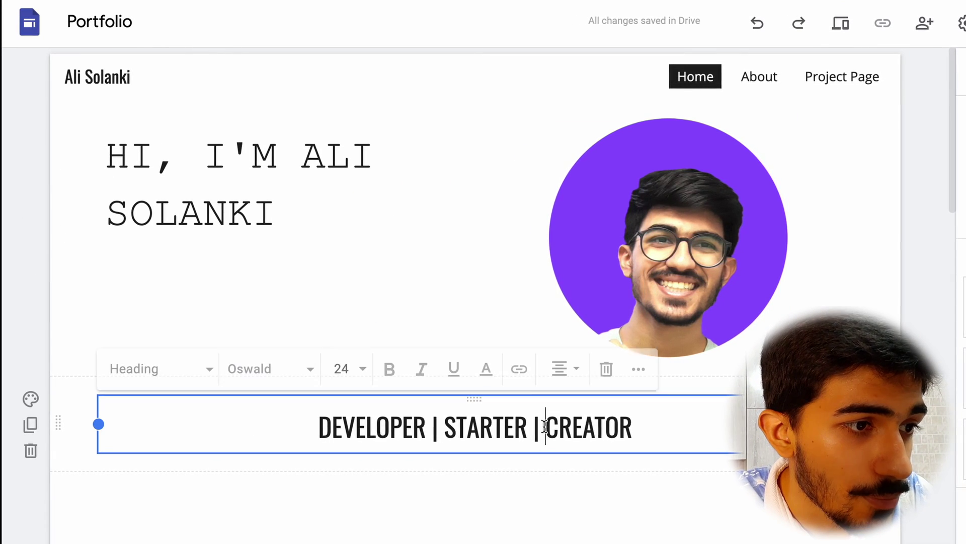
Change the 'Developer | Starter | Creator' tagline to Subheading style at size 24.
{"action": "key", "text": "ctrl+a"}
{"action": "left_click", "coordinate": [187, 387]}
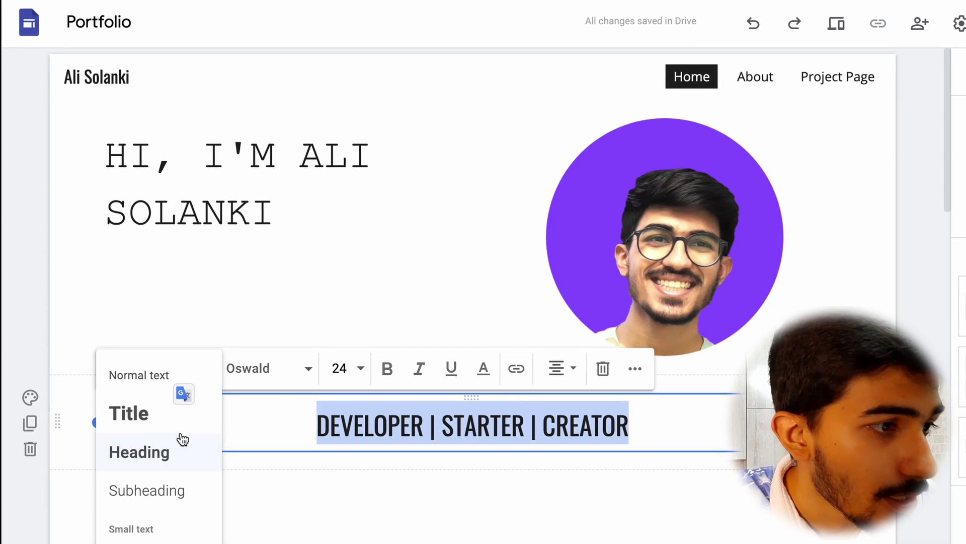
{"action": "left_click", "coordinate": [150, 387]}
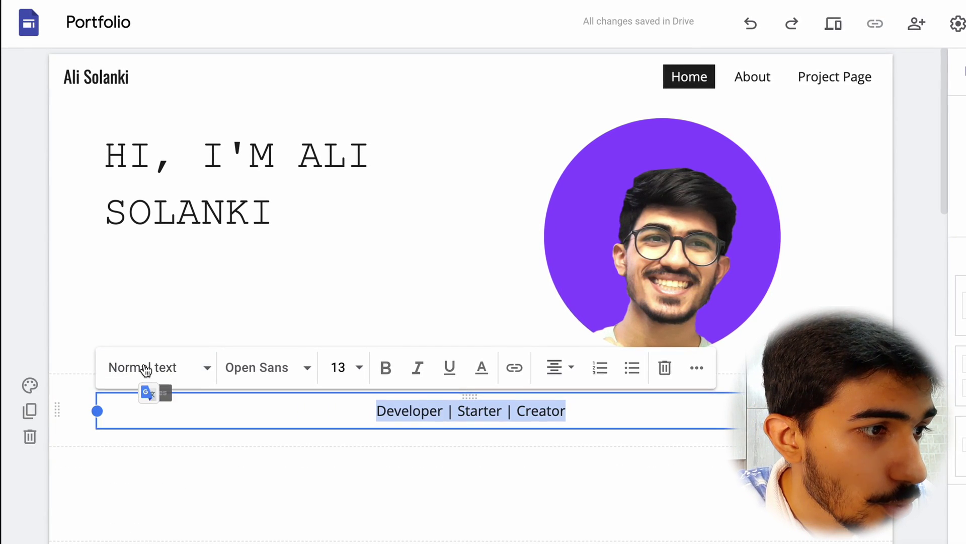
{"action": "left_click", "coordinate": [141, 373]}
{"action": "left_click", "coordinate": [143, 488]}
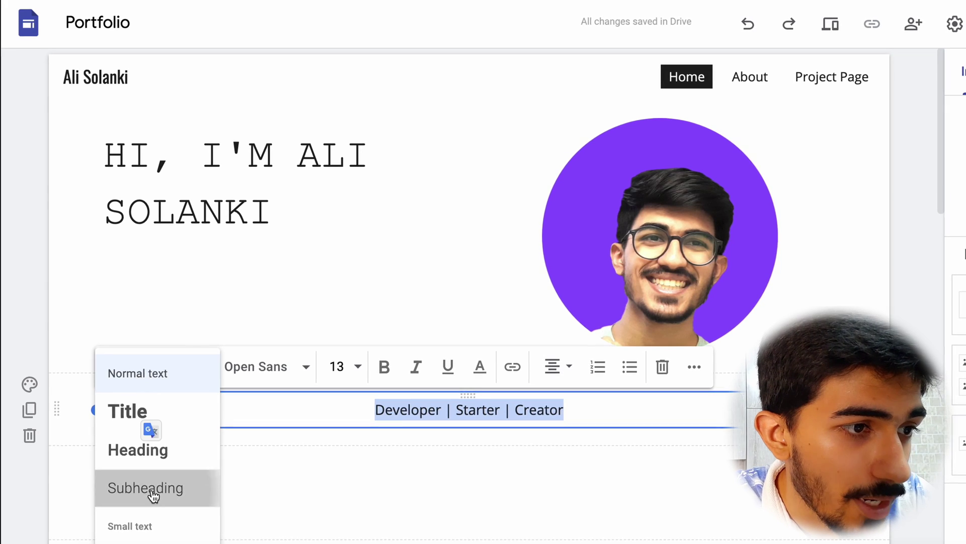
{"action": "left_click", "coordinate": [350, 366]}
{"action": "scroll", "coordinate": [340, 474], "scroll_direction": "down", "scroll_amount": 5}
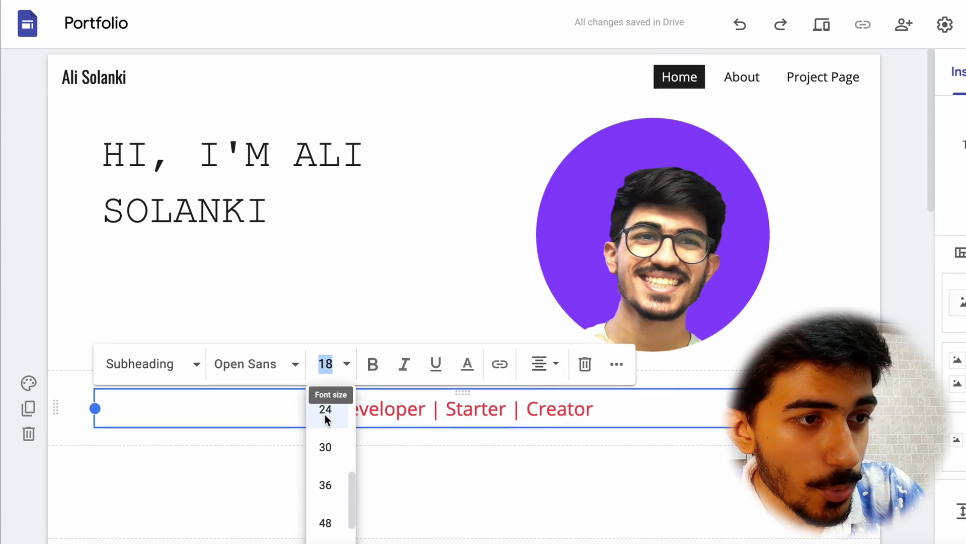
{"action": "left_click", "coordinate": [326, 416]}
{"action": "left_click", "coordinate": [418, 282]}
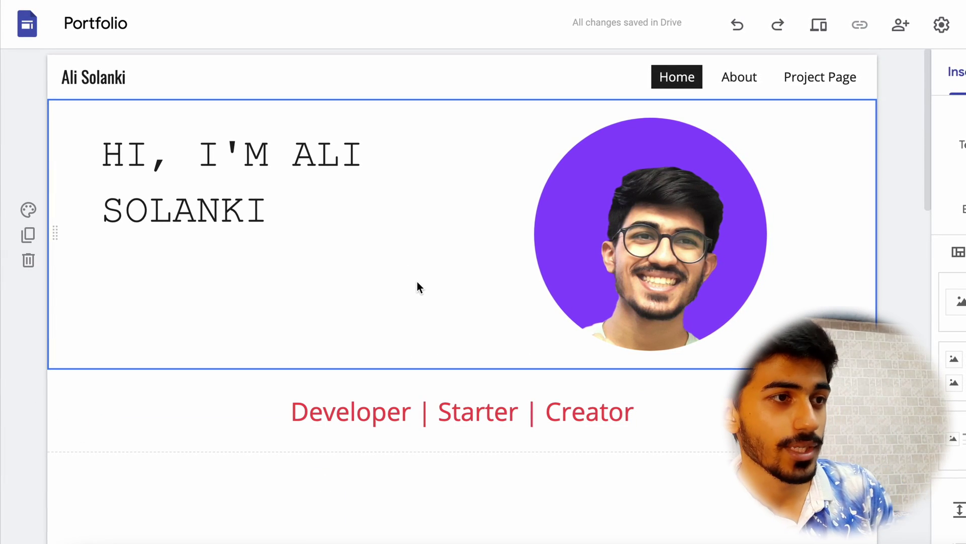
{"action": "scroll", "coordinate": [453, 458], "scroll_direction": "down", "scroll_amount": 1}
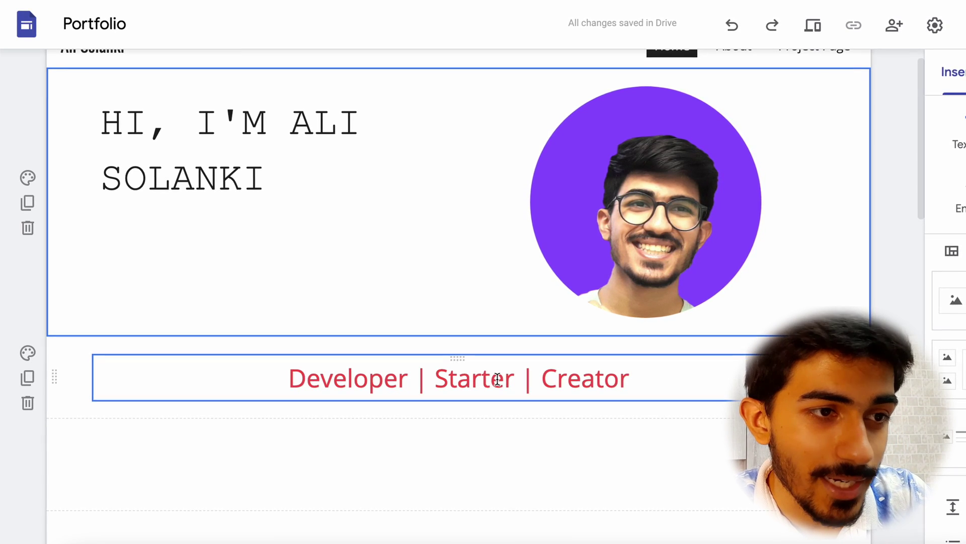
Remove the empty text box below the tagline.
{"action": "scroll", "coordinate": [497, 379], "scroll_direction": "down", "scroll_amount": 3}
{"action": "scroll", "coordinate": [497, 379], "scroll_direction": "down", "scroll_amount": 2}
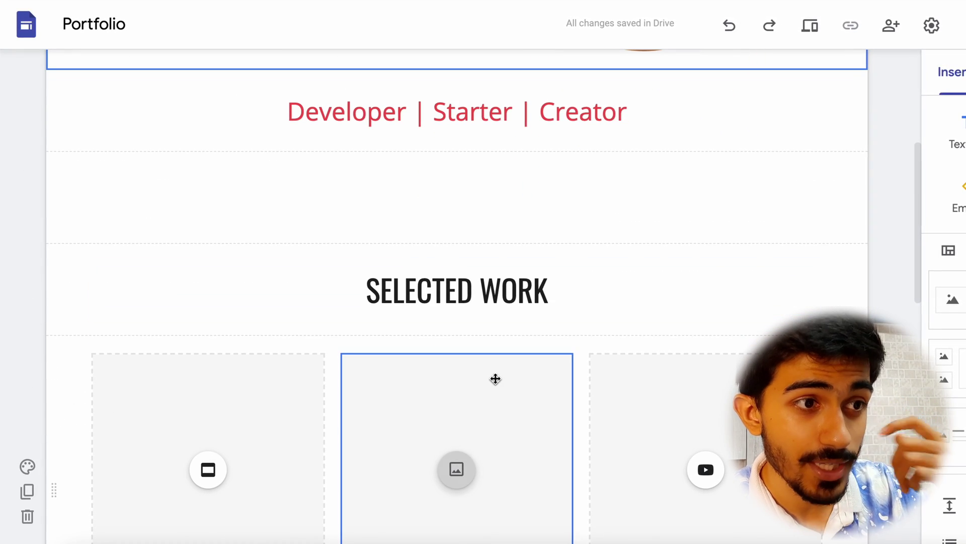
{"action": "left_click", "coordinate": [480, 188]}
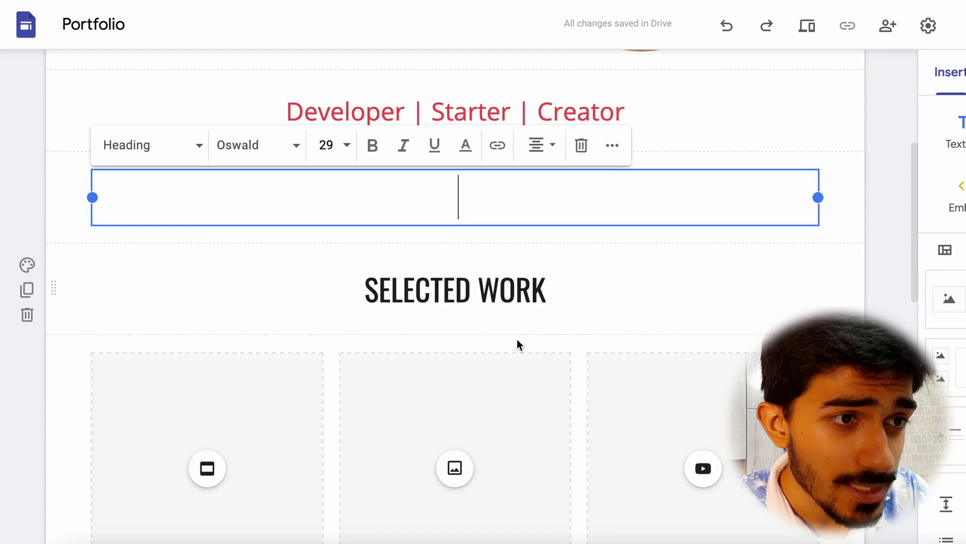
{"action": "scroll", "coordinate": [517, 340], "scroll_direction": "down", "scroll_amount": 2}
{"action": "left_click", "coordinate": [412, 217]}
{"action": "scroll", "coordinate": [332, 310], "scroll_direction": "down", "scroll_amount": 2}
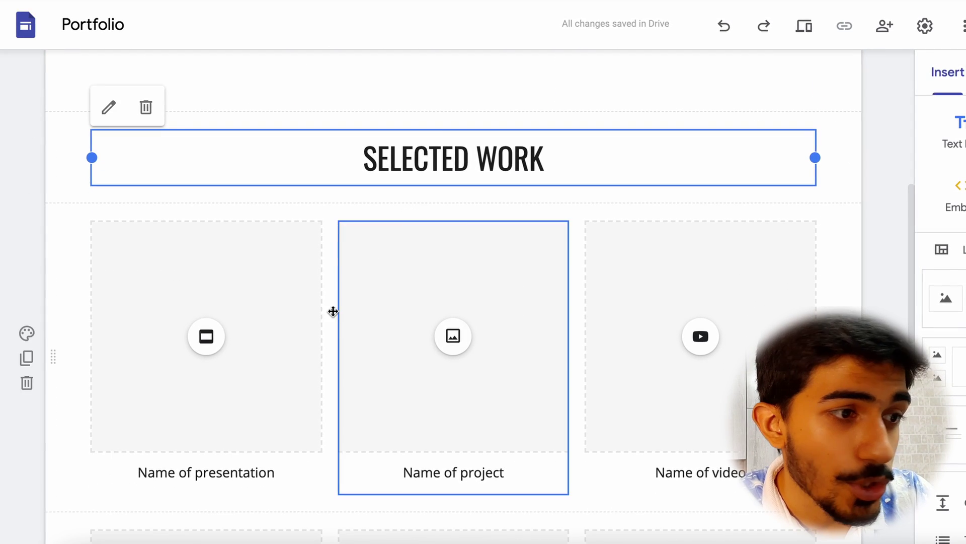
{"action": "scroll", "coordinate": [308, 439], "scroll_direction": "down", "scroll_amount": 2}
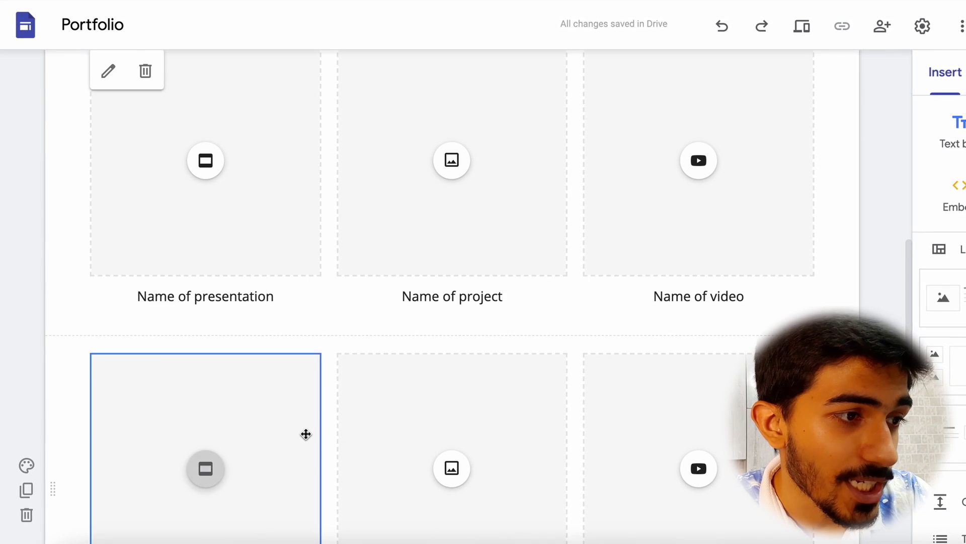
Delete the three second-row placeholder cards in Selected Work.
{"action": "left_click", "coordinate": [283, 399]}
{"action": "key", "text": "Delete"}
{"action": "scroll", "coordinate": [282, 399], "scroll_direction": "down", "scroll_amount": 2}
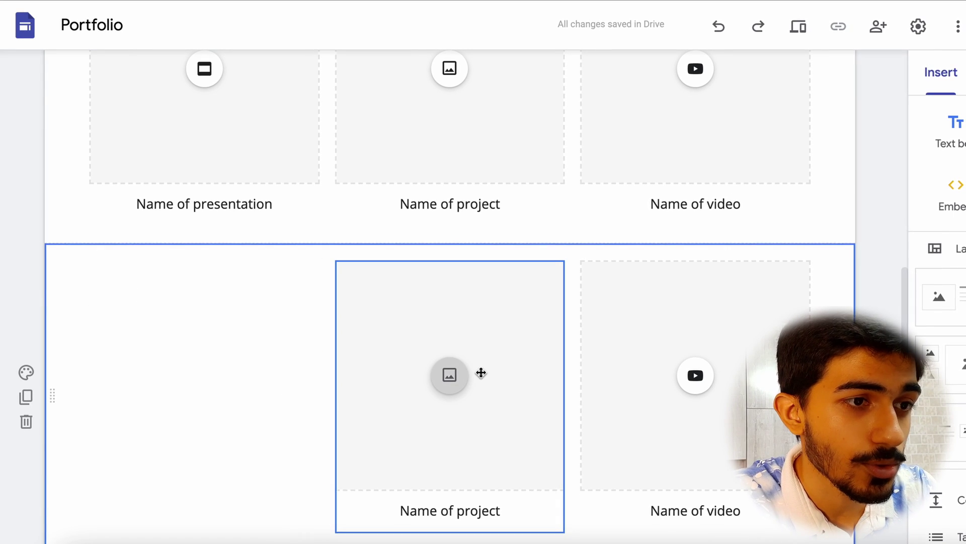
{"action": "left_click", "coordinate": [479, 372]}
{"action": "key", "text": "Delete"}
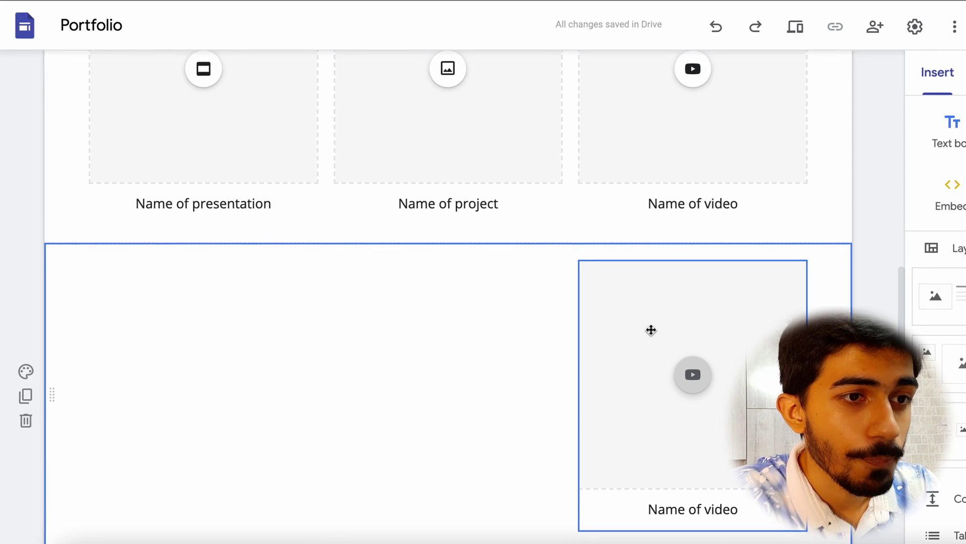
{"action": "left_click", "coordinate": [651, 330]}
{"action": "key", "text": "Delete"}
{"action": "scroll", "coordinate": [648, 330], "scroll_direction": "up", "scroll_amount": 4}
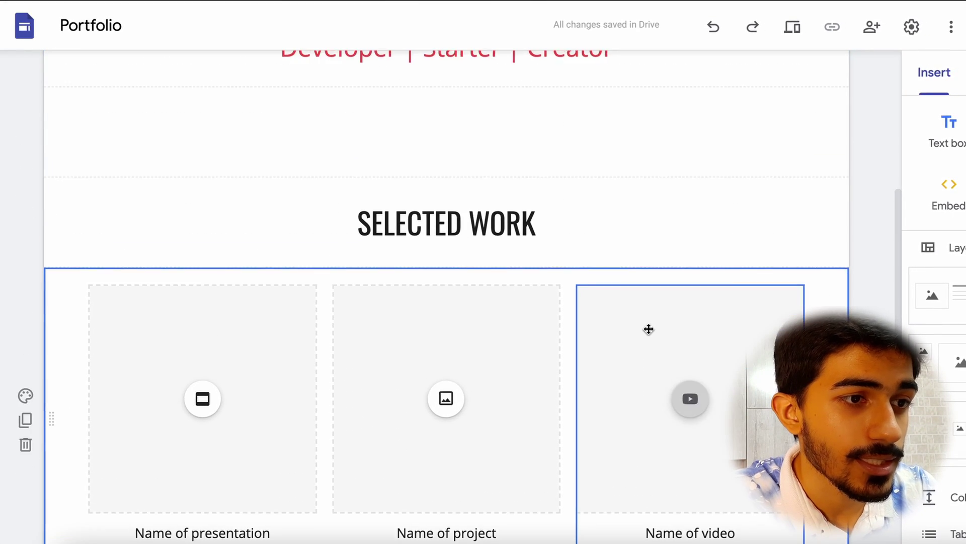
{"action": "scroll", "coordinate": [647, 330], "scroll_direction": "down", "scroll_amount": 2}
{"action": "left_click", "coordinate": [375, 336]}
{"action": "scroll", "coordinate": [375, 336], "scroll_direction": "up", "scroll_amount": 2}
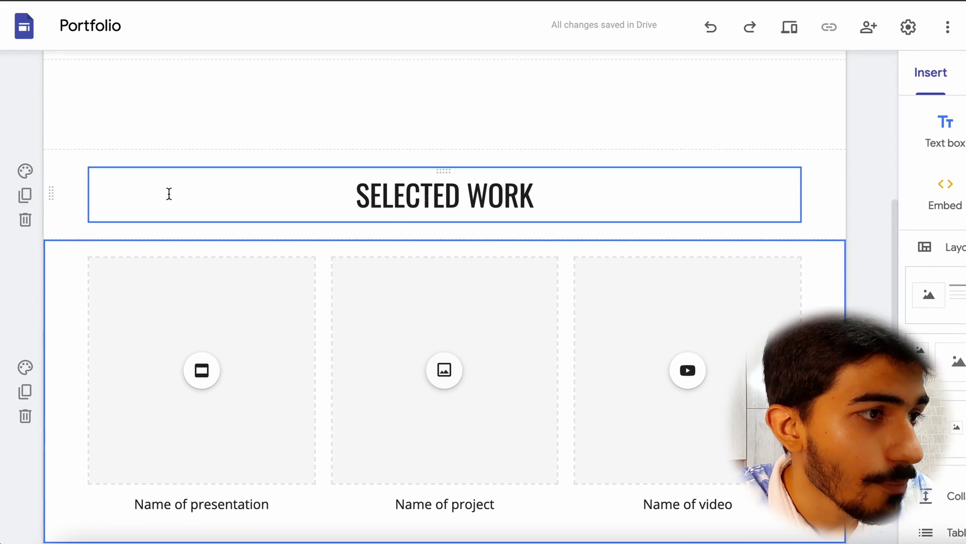
{"action": "left_click", "coordinate": [143, 338]}
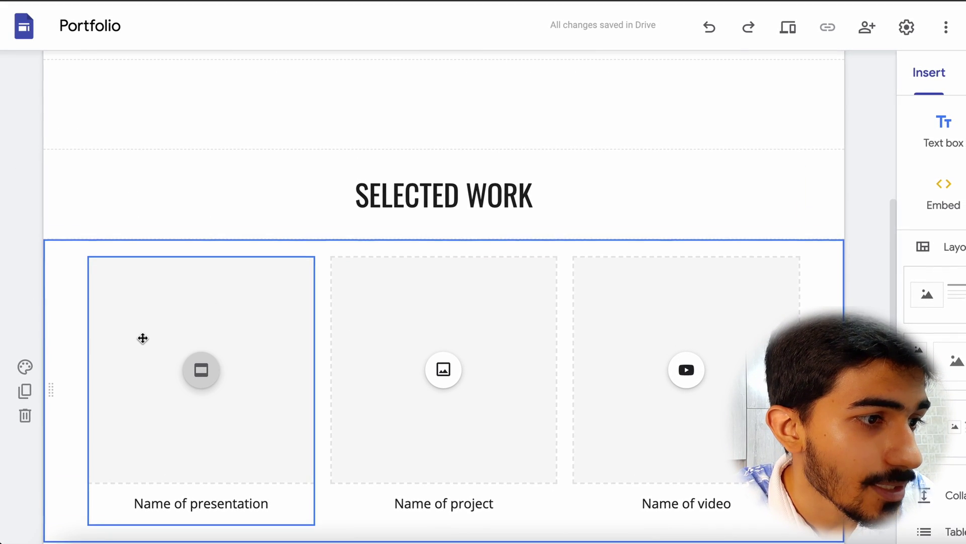
Delete the presentation card and move the project card into the left slot.
{"action": "left_click", "coordinate": [255, 391]}
{"action": "key", "text": "Delete"}
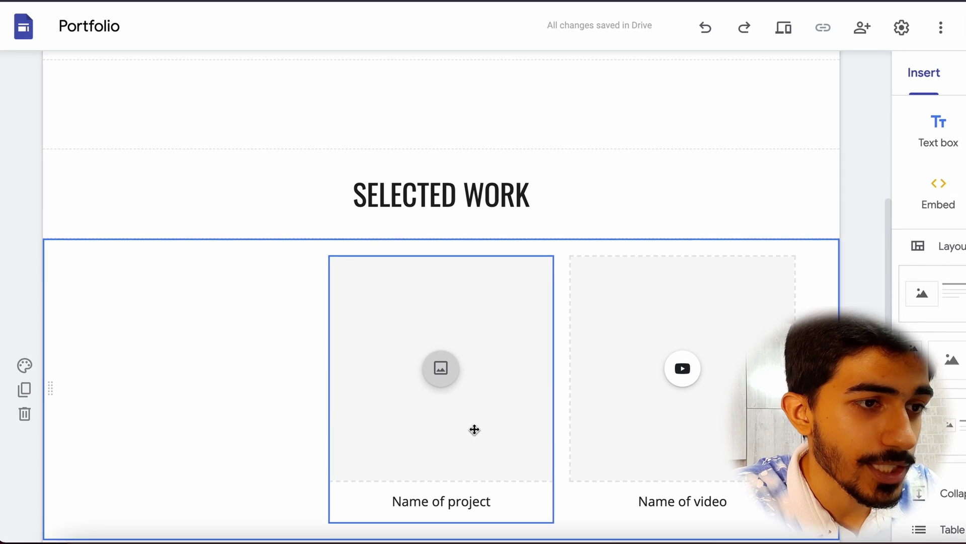
{"action": "left_click_drag", "start_coordinate": [423, 431], "coordinate": [253, 425]}
Upload showworld.png from the portfolio folder as the project card's image.
{"action": "left_click", "coordinate": [200, 372]}
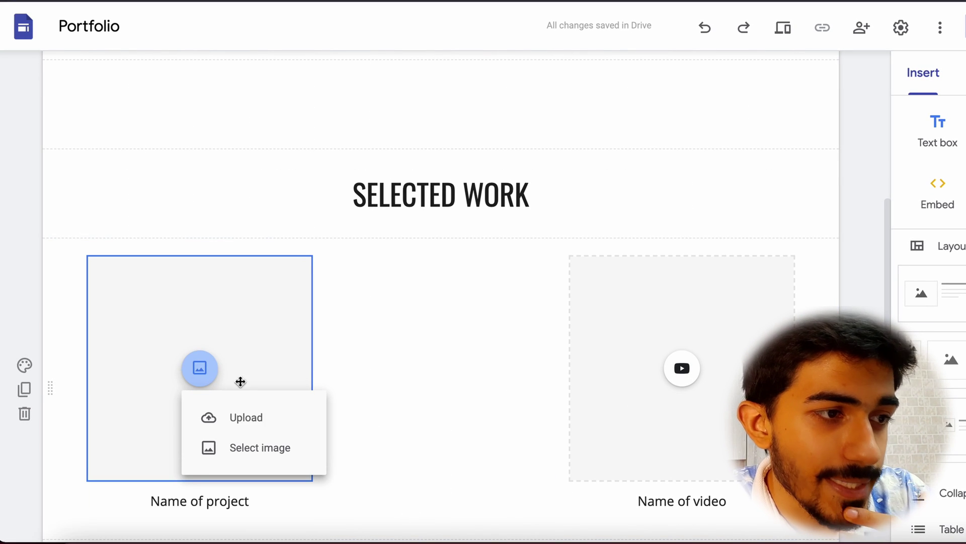
{"action": "left_click", "coordinate": [242, 422]}
{"action": "left_click", "coordinate": [376, 143]}
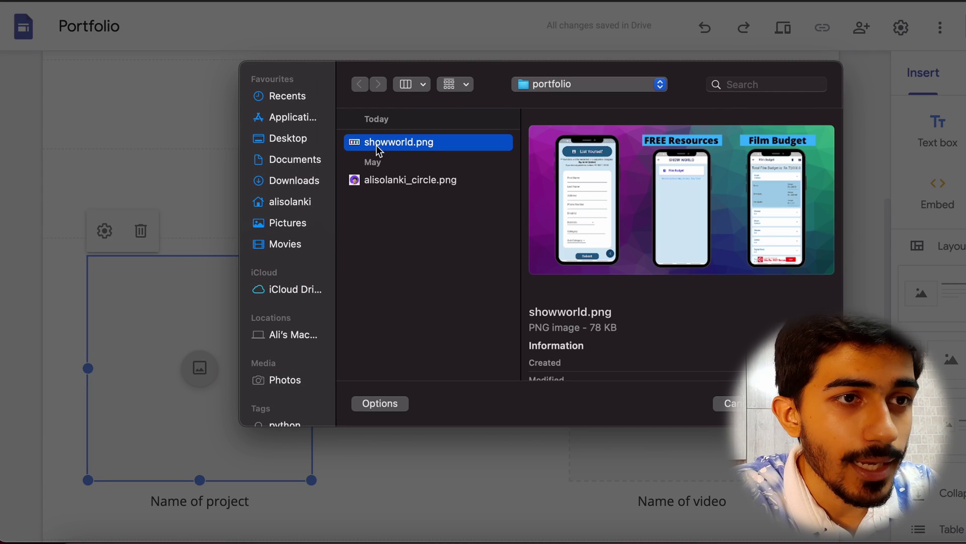
{"action": "double_click", "coordinate": [376, 143]}
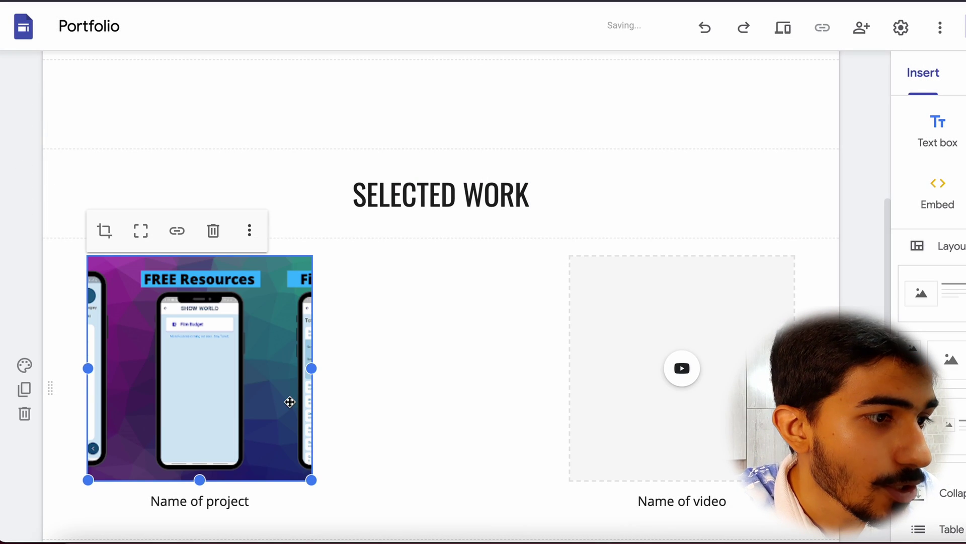
{"action": "scroll", "coordinate": [290, 402], "scroll_direction": "down", "scroll_amount": 1}
Rename the project card caption to 'Show World App'.
{"action": "left_click", "coordinate": [203, 463]}
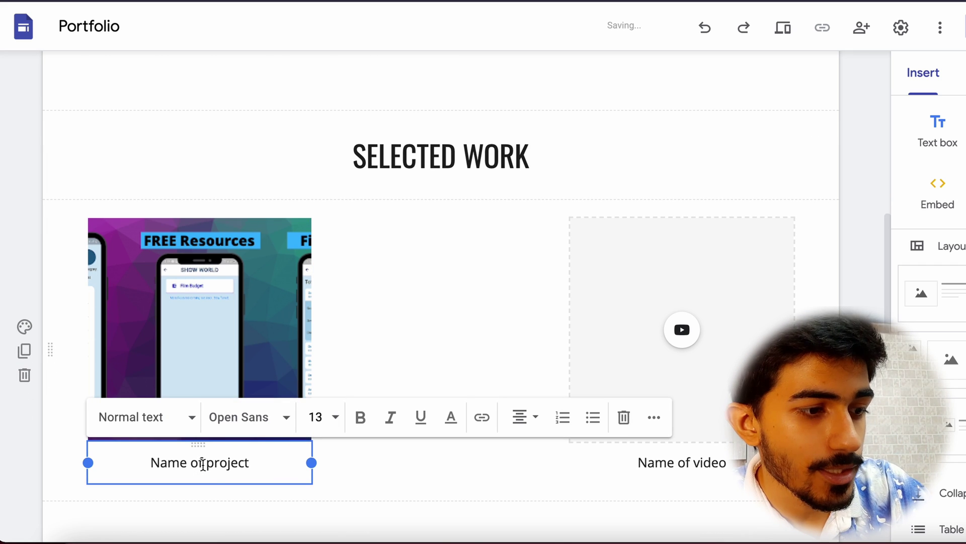
{"action": "triple_click", "coordinate": [203, 464]}
{"action": "type", "text": "Show World App"}
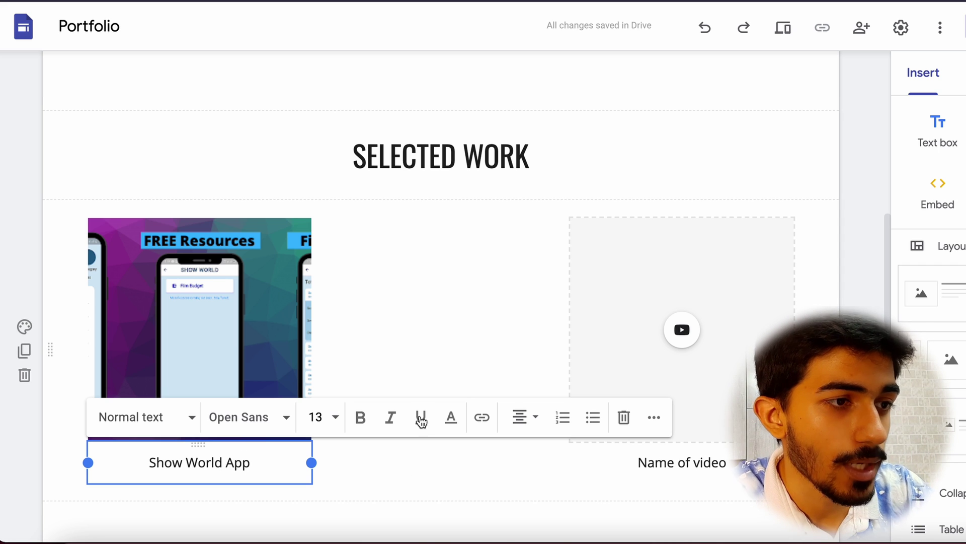
{"action": "left_click", "coordinate": [451, 281]}
{"action": "scroll", "coordinate": [655, 353], "scroll_direction": "down", "scroll_amount": 1}
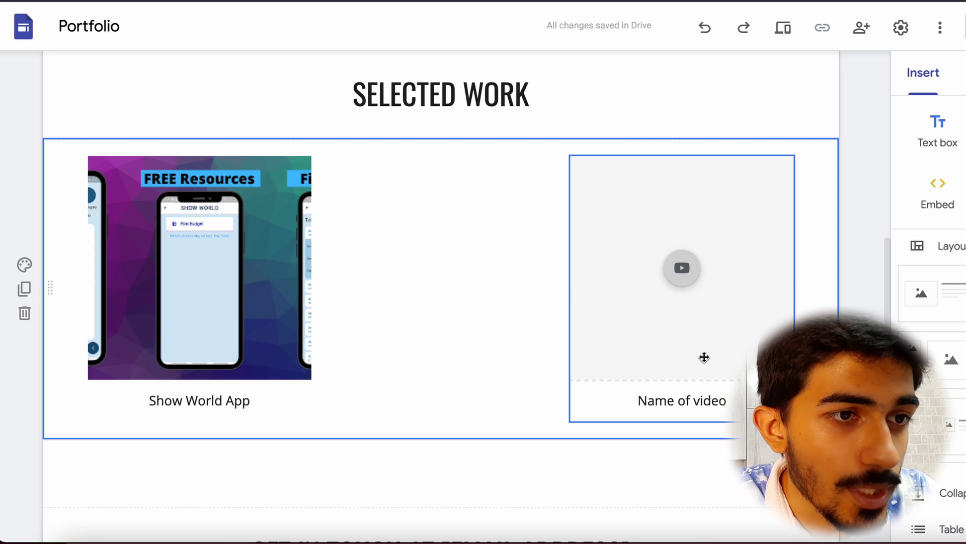
Embed the 'Creating a $100M worth Cryptocurrency' YouTube video in the right card.
{"action": "left_click", "coordinate": [704, 357]}
{"action": "left_click", "coordinate": [683, 269]}
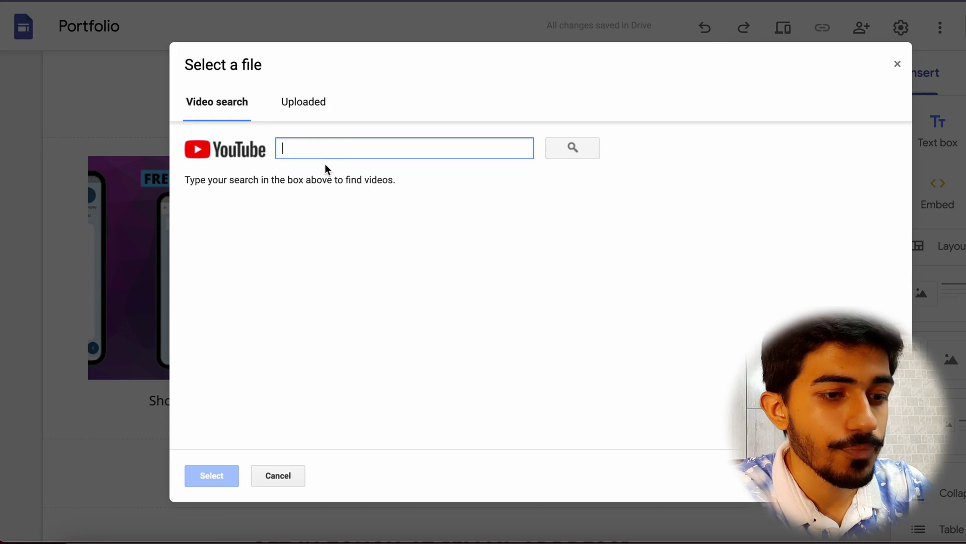
{"action": "type", "text": "ali solanki"}
{"action": "key", "text": "Return"}
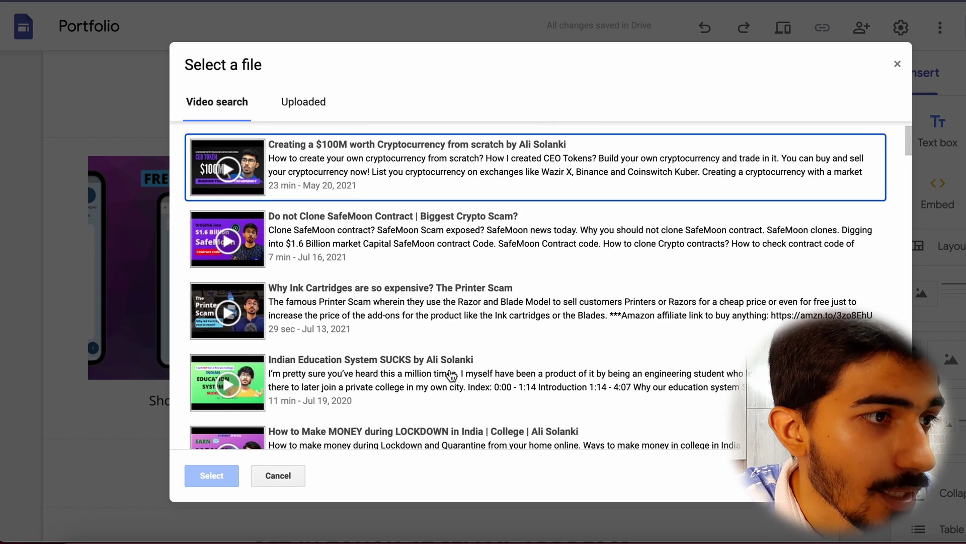
{"action": "scroll", "coordinate": [438, 254], "scroll_direction": "down", "scroll_amount": 1}
{"action": "scroll", "coordinate": [361, 203], "scroll_direction": "up", "scroll_amount": 1}
{"action": "left_click", "coordinate": [383, 192]}
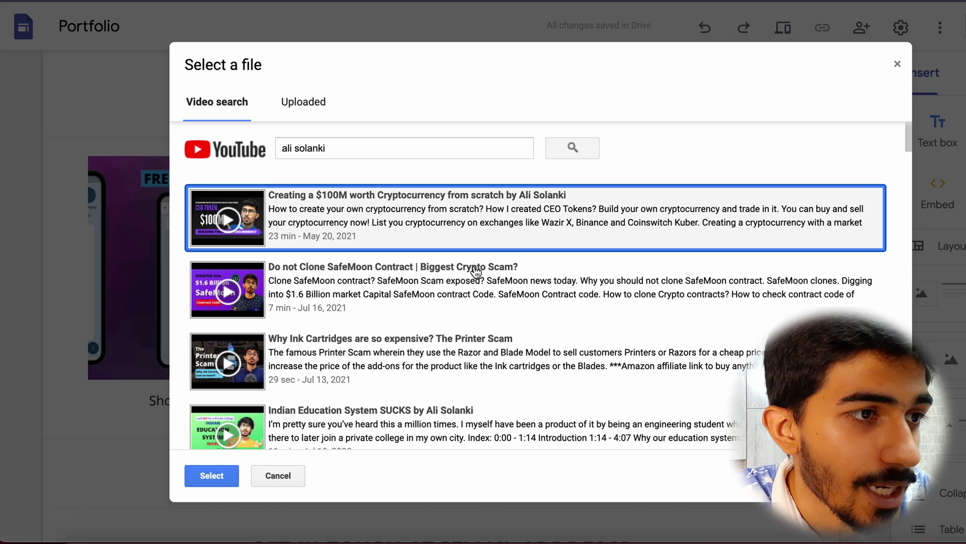
{"action": "left_click", "coordinate": [222, 476]}
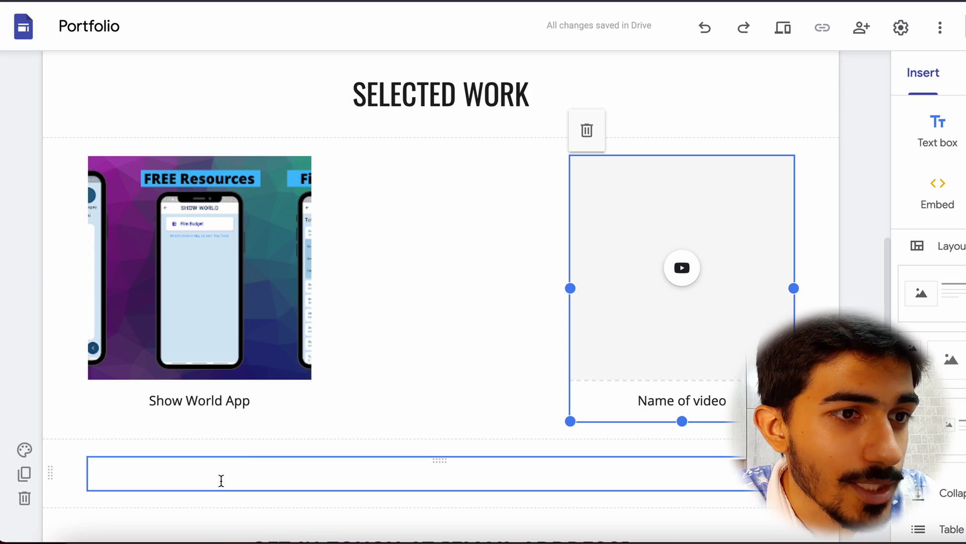
Change the video card's caption to 'Cryptocurrency'.
{"action": "left_click", "coordinate": [669, 400]}
{"action": "double_click", "coordinate": [669, 400]}
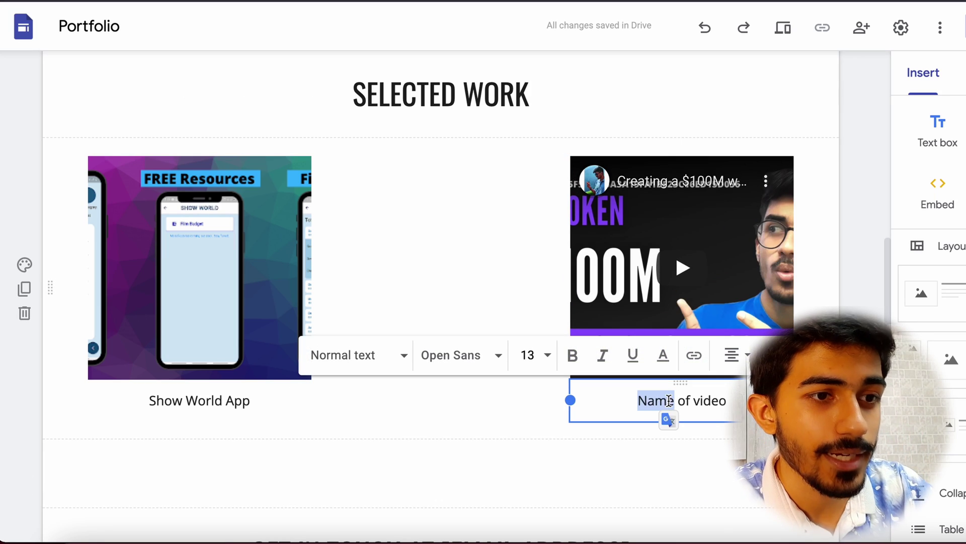
{"action": "type", "text": "Cryptocurrency"}
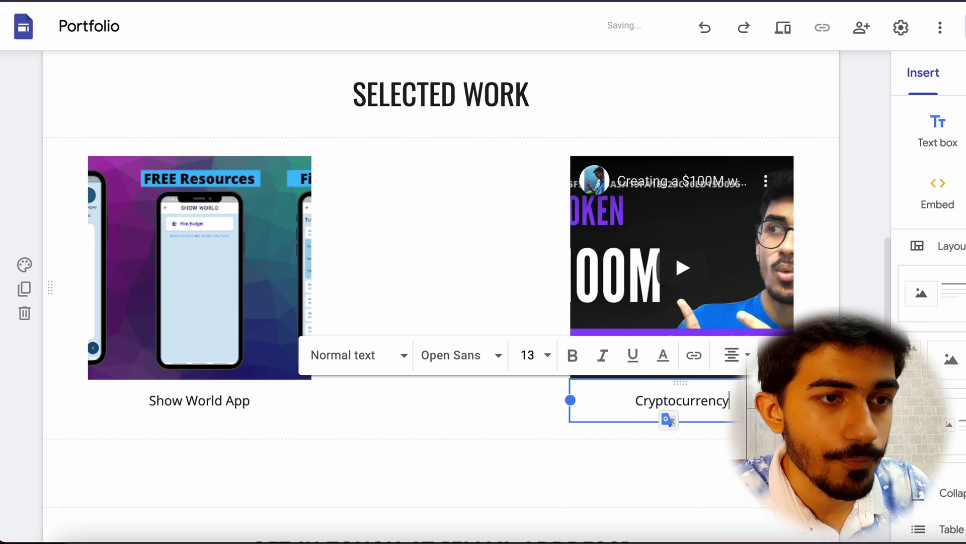
{"action": "left_click", "coordinate": [485, 256]}
{"action": "scroll", "coordinate": [533, 346], "scroll_direction": "up", "scroll_amount": 2}
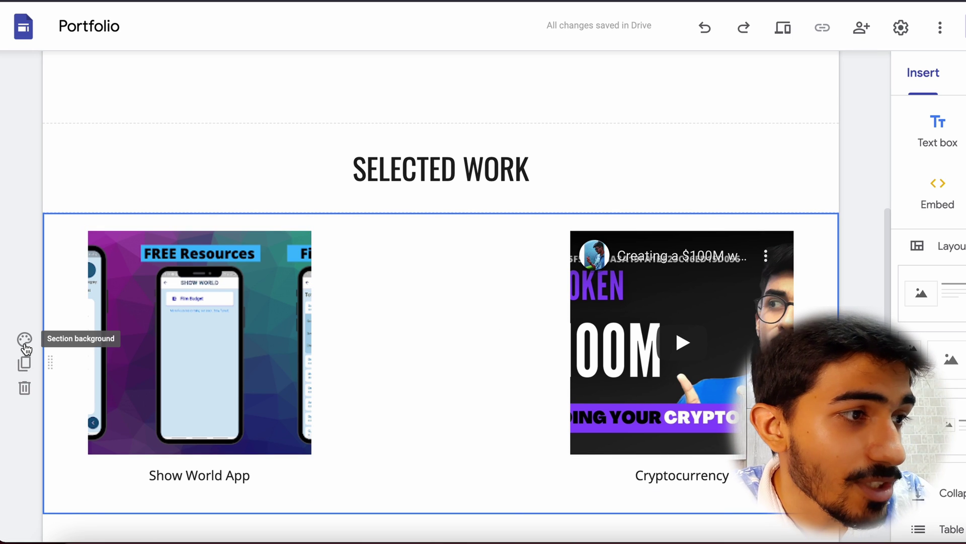
Set a dark bokeh-lights gallery photo as the Selected Work section background.
{"action": "left_click", "coordinate": [25, 345]}
{"action": "mouse_move", "coordinate": [144, 461]}
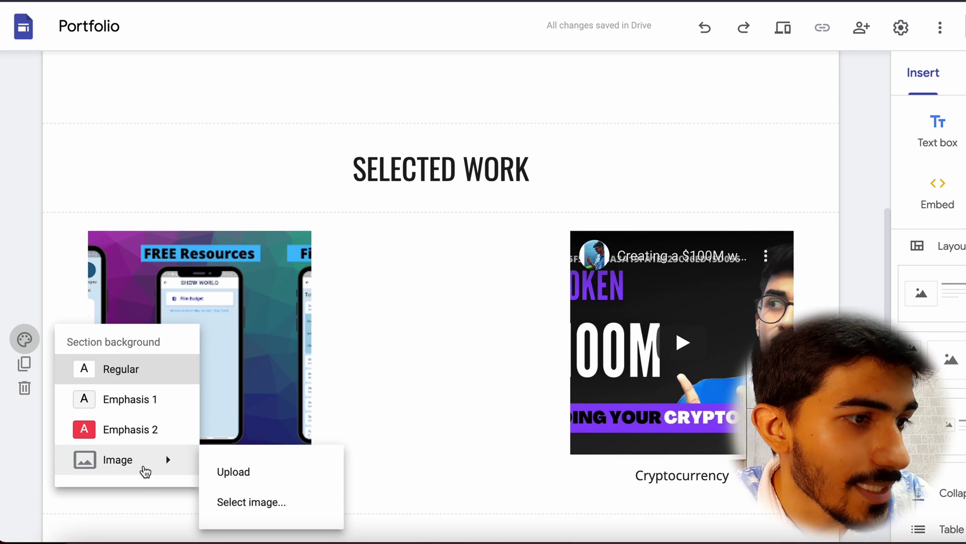
{"action": "left_click", "coordinate": [271, 514]}
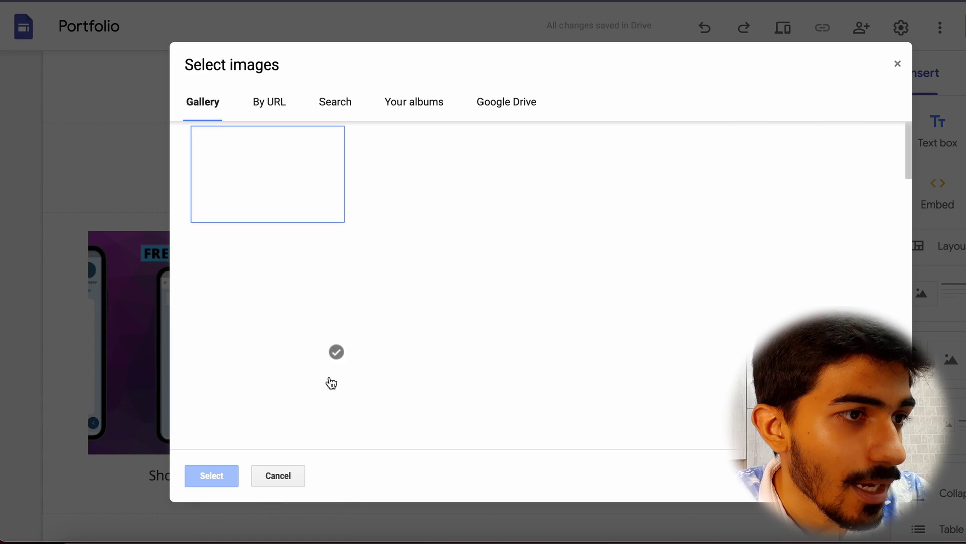
{"action": "scroll", "coordinate": [507, 318], "scroll_direction": "down", "scroll_amount": 1}
{"action": "scroll", "coordinate": [638, 185], "scroll_direction": "up", "scroll_amount": 1}
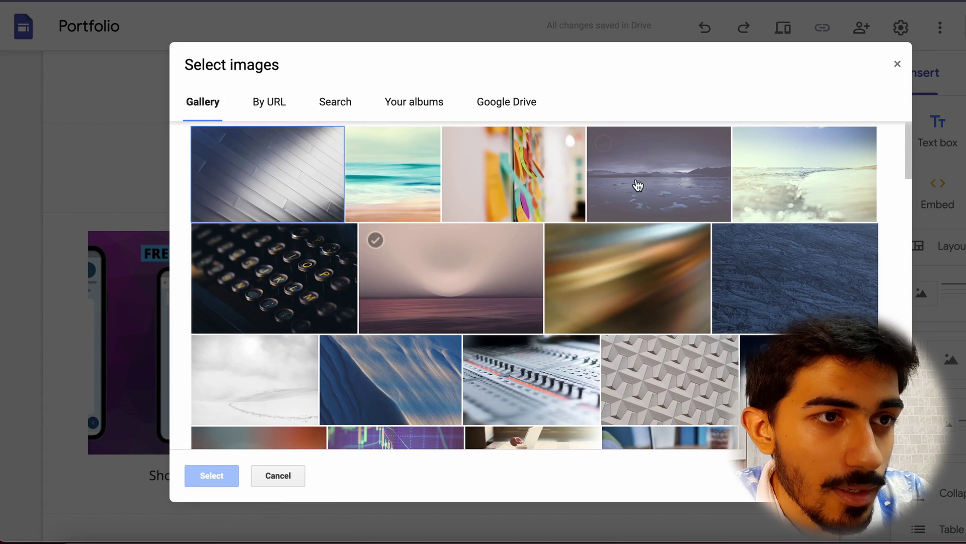
{"action": "left_click", "coordinate": [786, 281]}
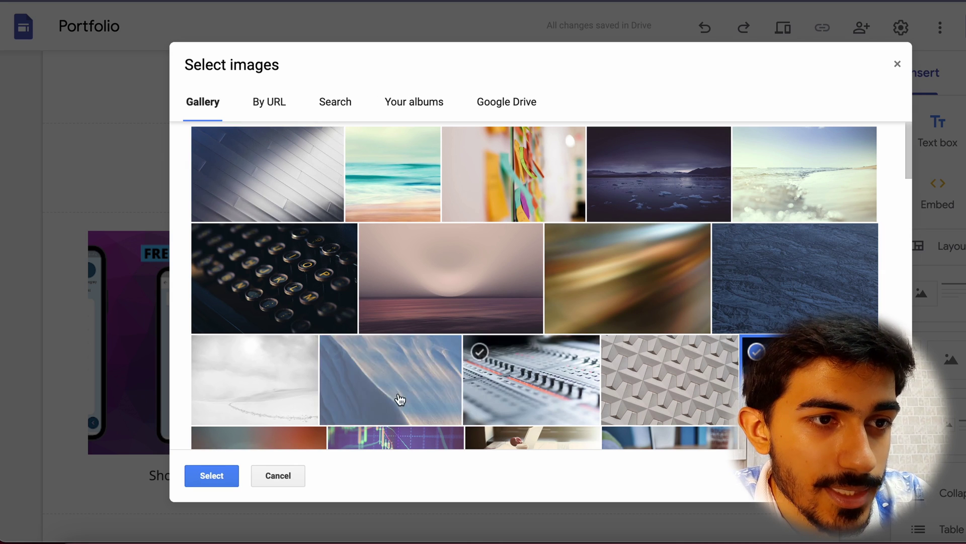
{"action": "left_click", "coordinate": [211, 475]}
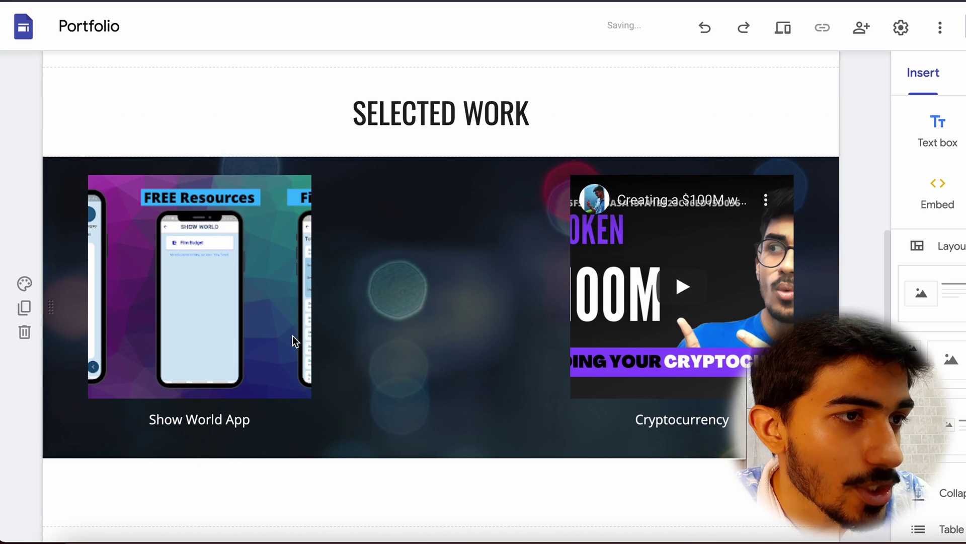
Enlarge the 'Show World App' caption to font size 24.
{"action": "double_click", "coordinate": [225, 422]}
{"action": "double_click", "coordinate": [191, 422]}
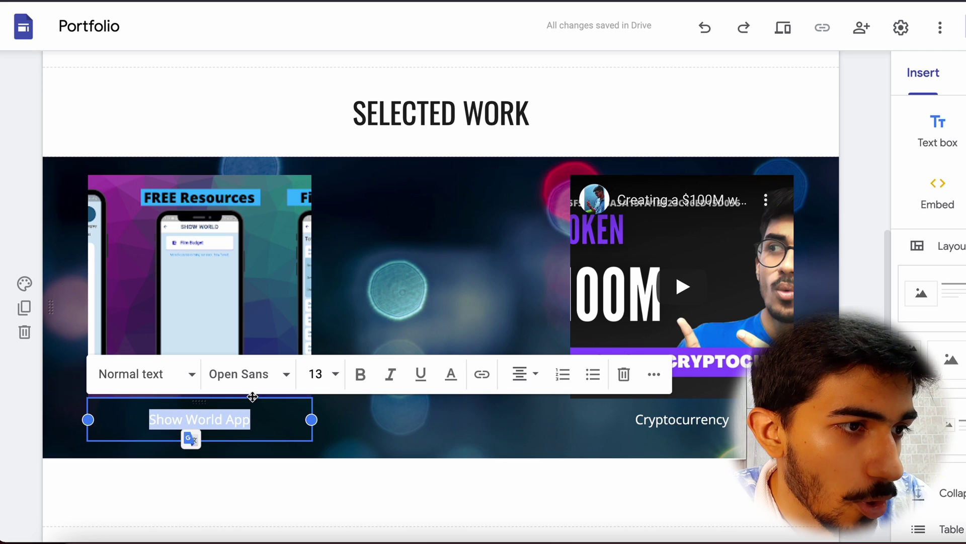
{"action": "left_click", "coordinate": [335, 375]}
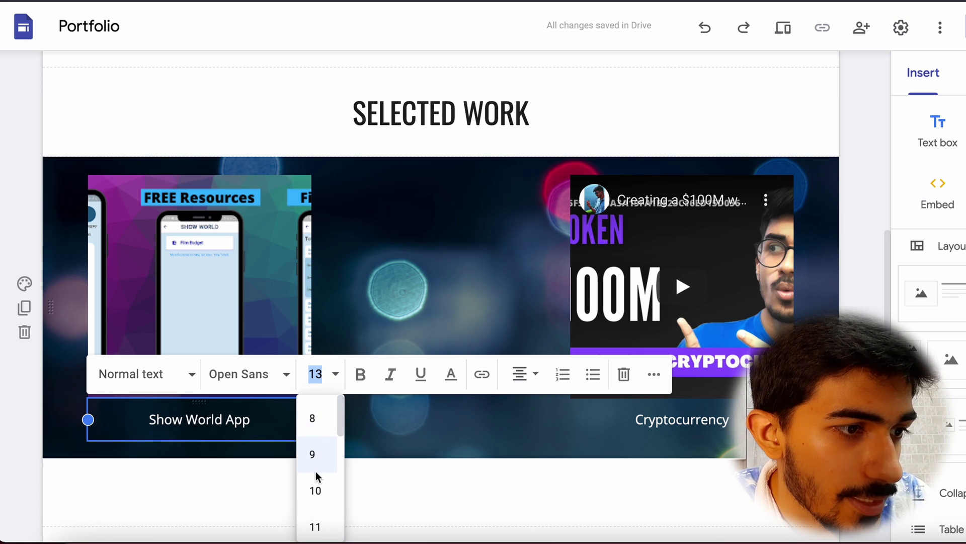
{"action": "scroll", "coordinate": [316, 471], "scroll_direction": "down", "scroll_amount": 2}
{"action": "scroll", "coordinate": [316, 471], "scroll_direction": "up", "scroll_amount": 1}
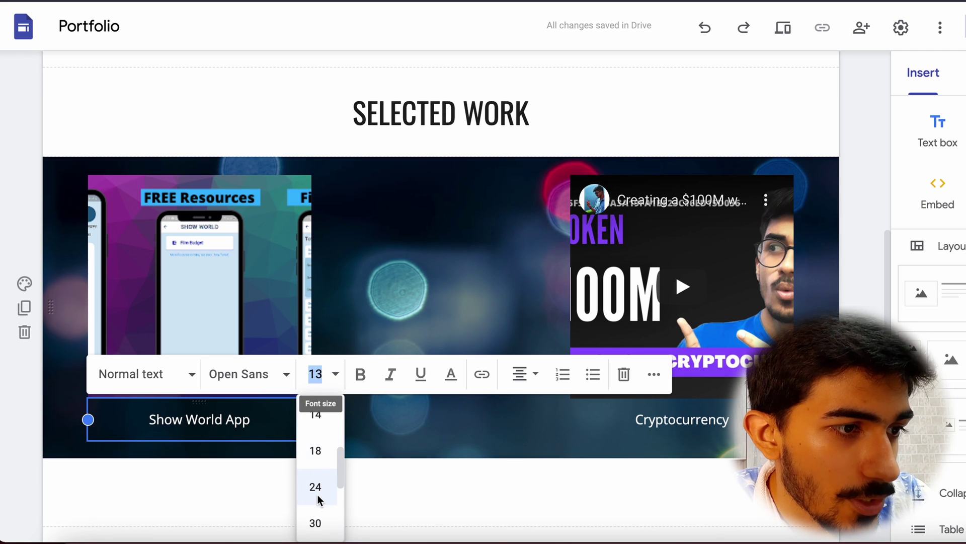
{"action": "left_click", "coordinate": [317, 494]}
Enlarge the 'Cryptocurrency' caption to font size 24.
{"action": "left_click", "coordinate": [705, 420]}
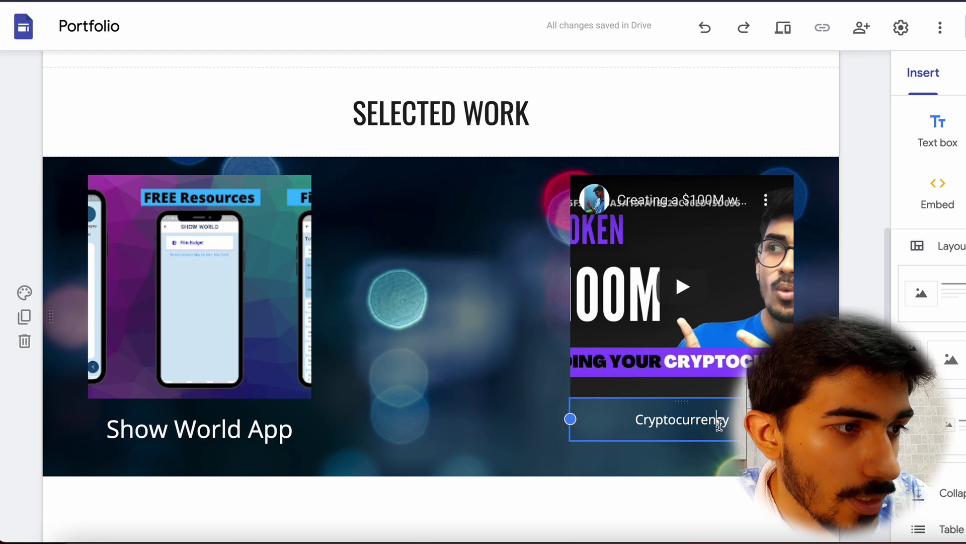
{"action": "double_click", "coordinate": [720, 424]}
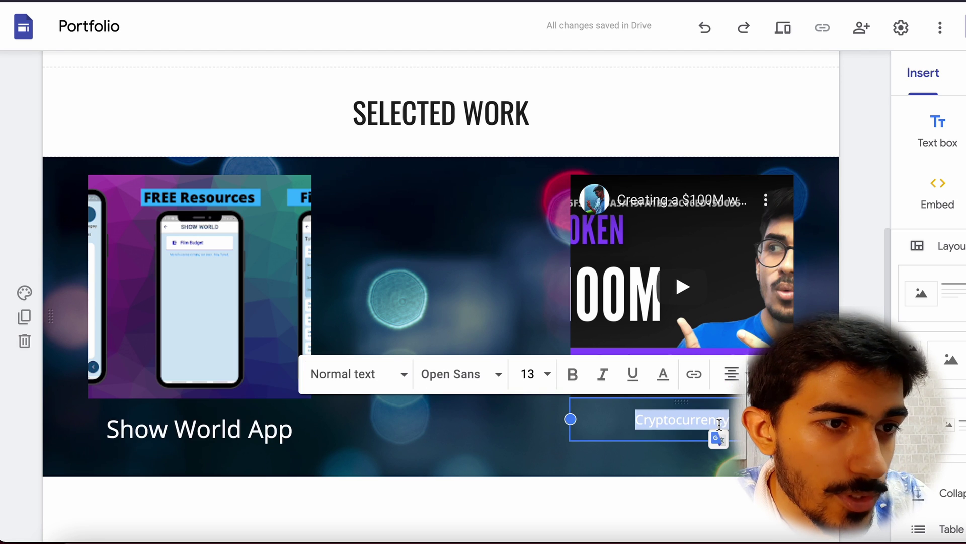
{"action": "left_click", "coordinate": [544, 377]}
{"action": "scroll", "coordinate": [539, 491], "scroll_direction": "down", "scroll_amount": 5}
{"action": "scroll", "coordinate": [537, 487], "scroll_direction": "up", "scroll_amount": 1}
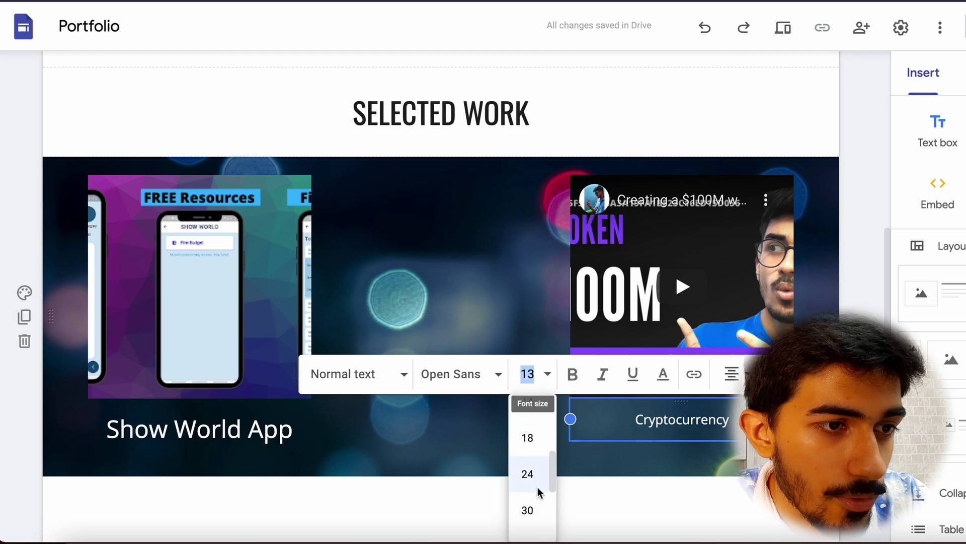
{"action": "left_click", "coordinate": [529, 481]}
{"action": "left_click", "coordinate": [509, 331]}
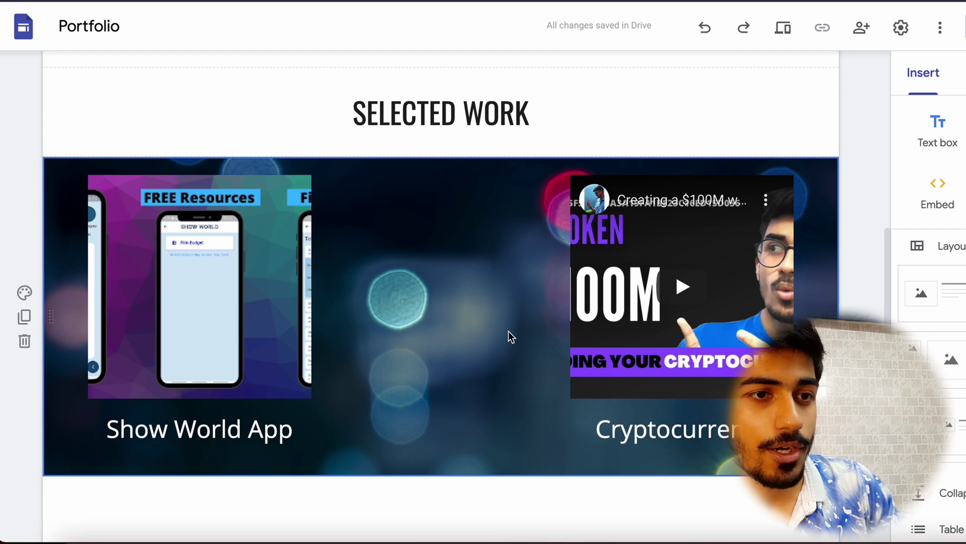
{"action": "scroll", "coordinate": [502, 411], "scroll_direction": "down", "scroll_amount": 1}
{"action": "scroll", "coordinate": [502, 411], "scroll_direction": "up", "scroll_amount": 2}
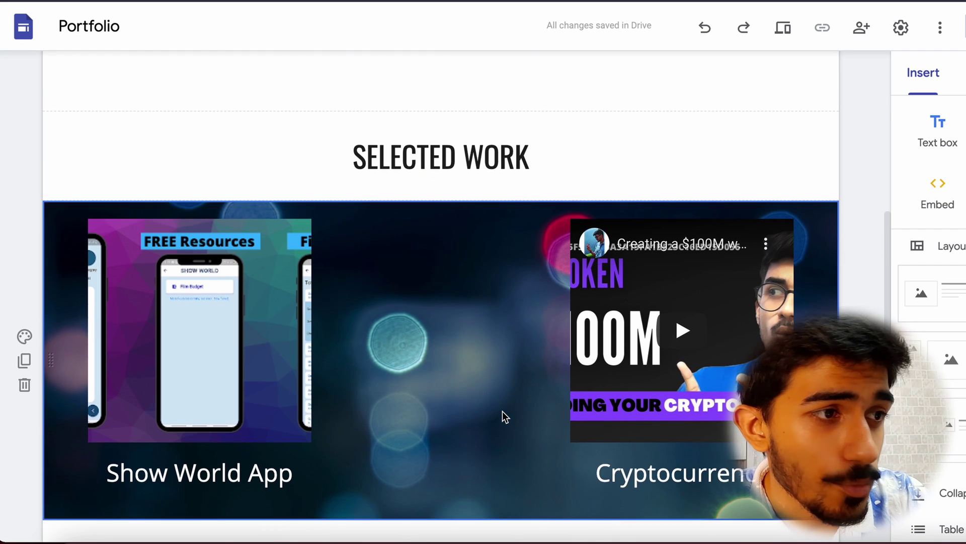
{"action": "scroll", "coordinate": [503, 411], "scroll_direction": "down", "scroll_amount": 3}
{"action": "scroll", "coordinate": [502, 411], "scroll_direction": "up", "scroll_amount": 2}
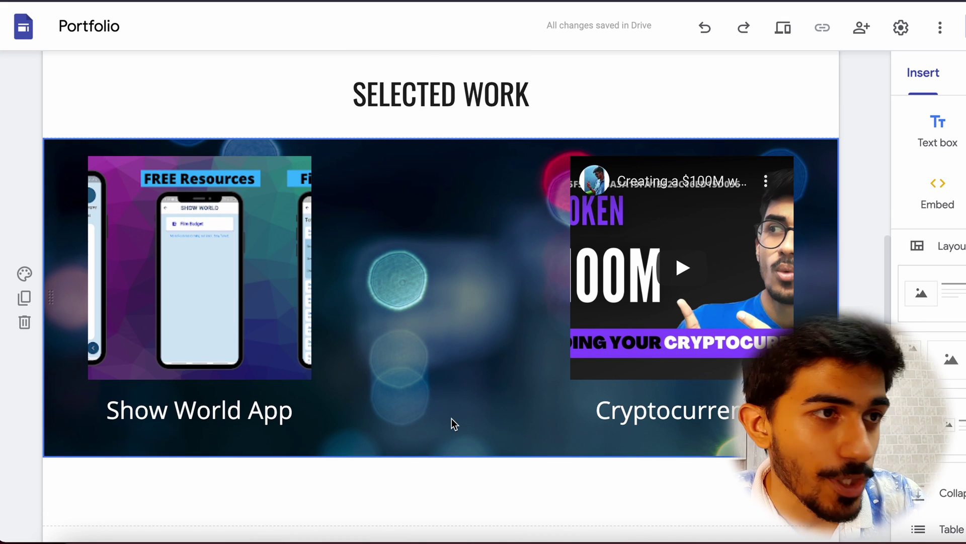
{"action": "scroll", "coordinate": [452, 418], "scroll_direction": "up", "scroll_amount": 2}
{"action": "scroll", "coordinate": [481, 352], "scroll_direction": "down", "scroll_amount": 7}
Replace the [EMAIL ADDRESS] placeholder in the GET IN TOUCH AT heading with the owner's e-mail address.
{"action": "left_click", "coordinate": [472, 278]}
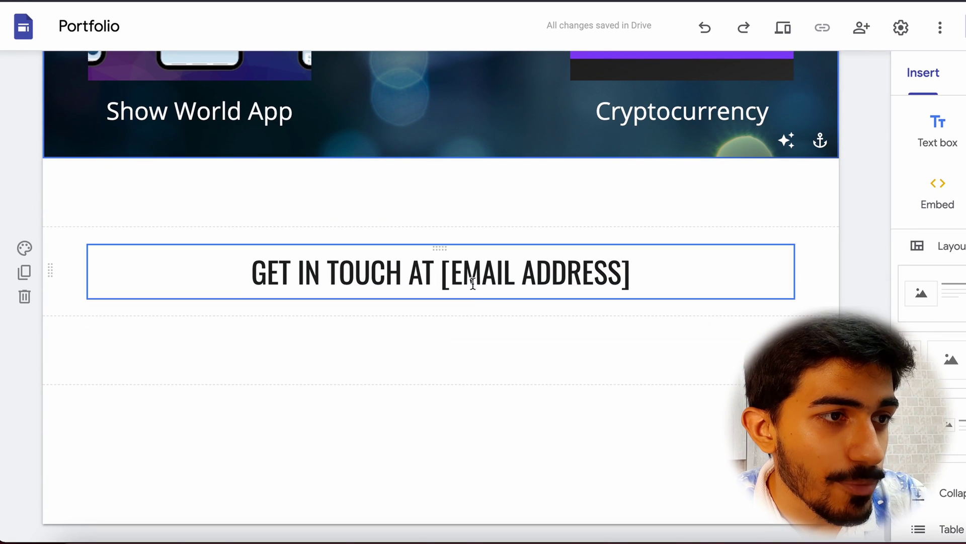
{"action": "left_click_drag", "start_coordinate": [641, 270], "coordinate": [442, 284]}
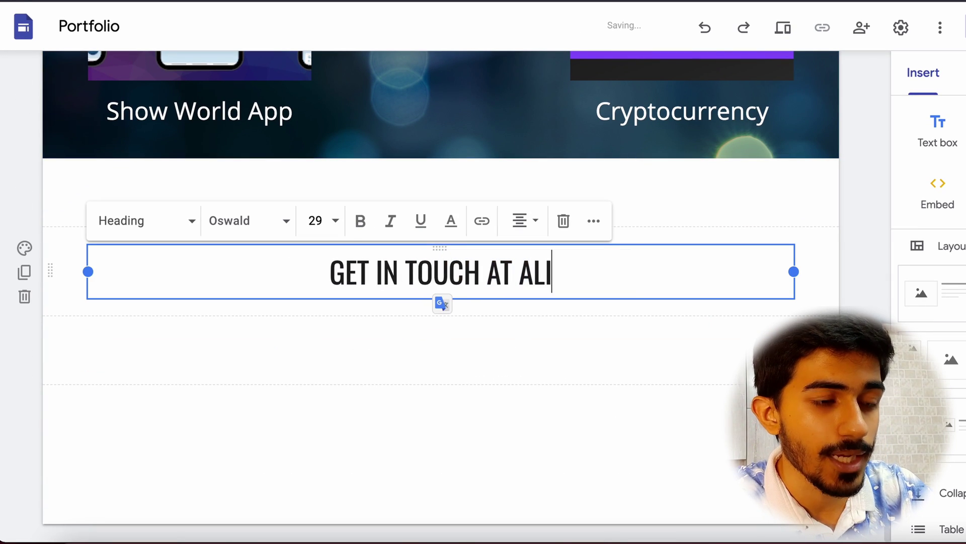
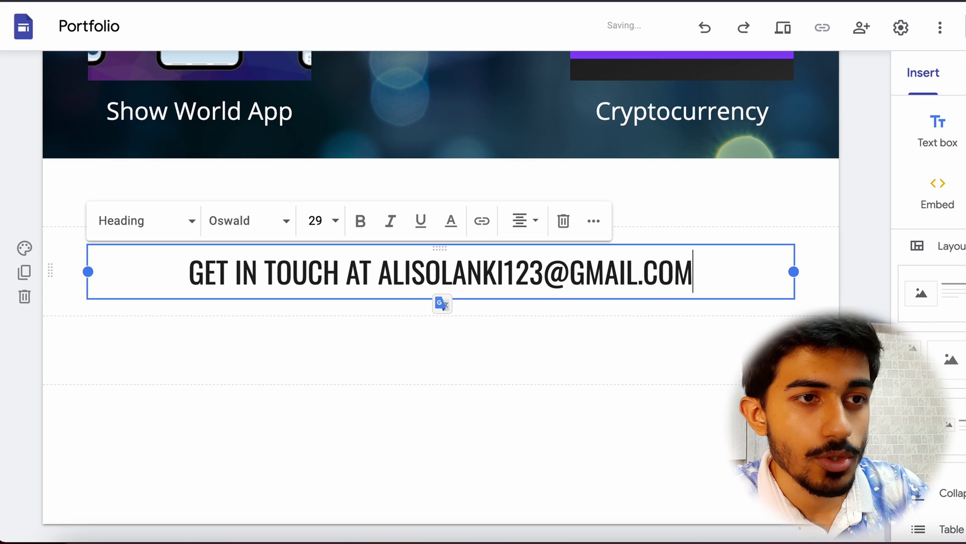
{"action": "left_click", "coordinate": [601, 394]}
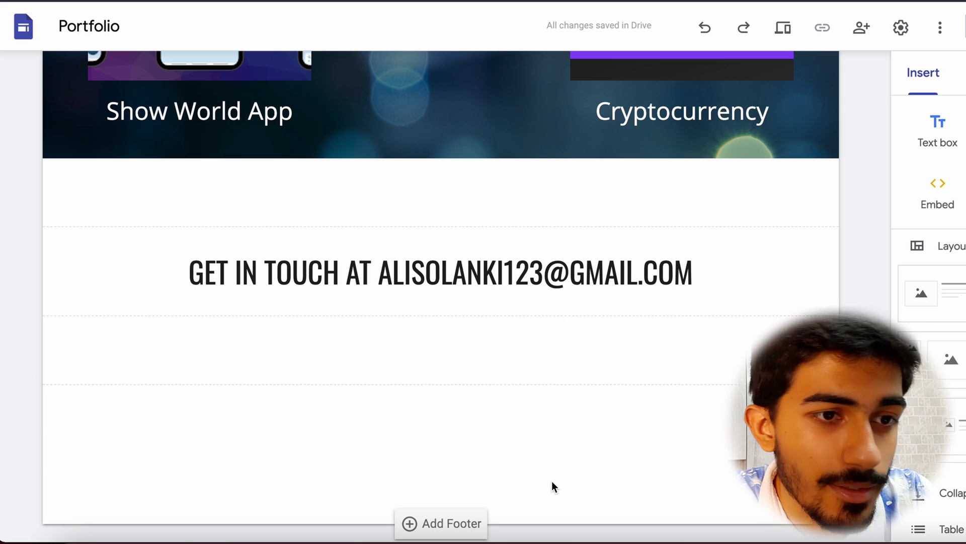
{"action": "scroll", "coordinate": [552, 486], "scroll_direction": "up", "scroll_amount": 20}
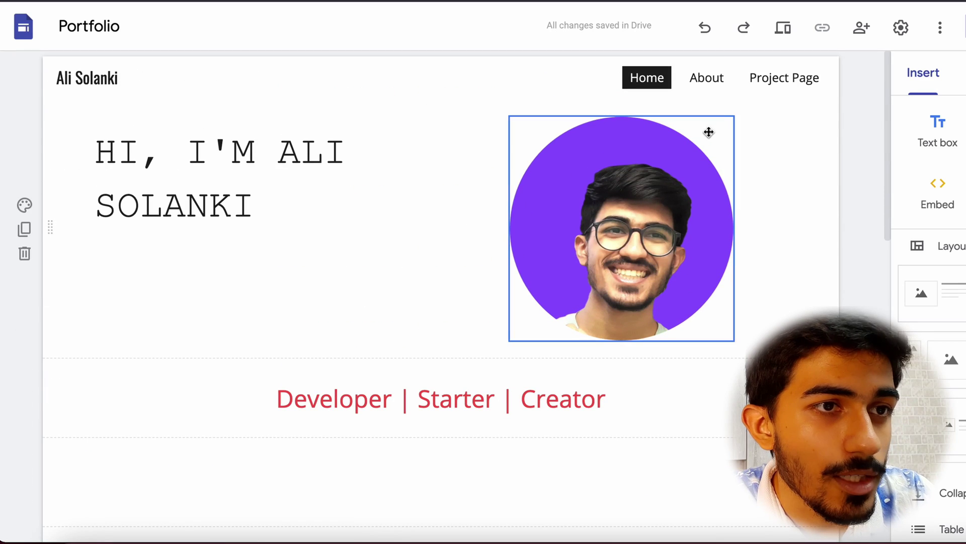
Look through the About page's template sections, then go to the Project Page.
{"action": "scroll", "coordinate": [580, 436], "scroll_direction": "down", "scroll_amount": 2}
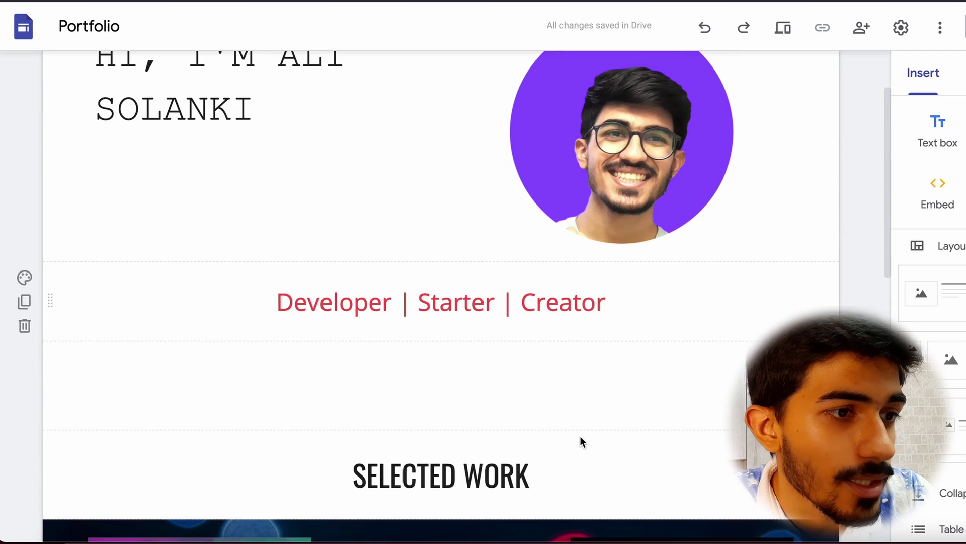
{"action": "scroll", "coordinate": [580, 436], "scroll_direction": "up", "scroll_amount": 2}
{"action": "left_click", "coordinate": [714, 83]}
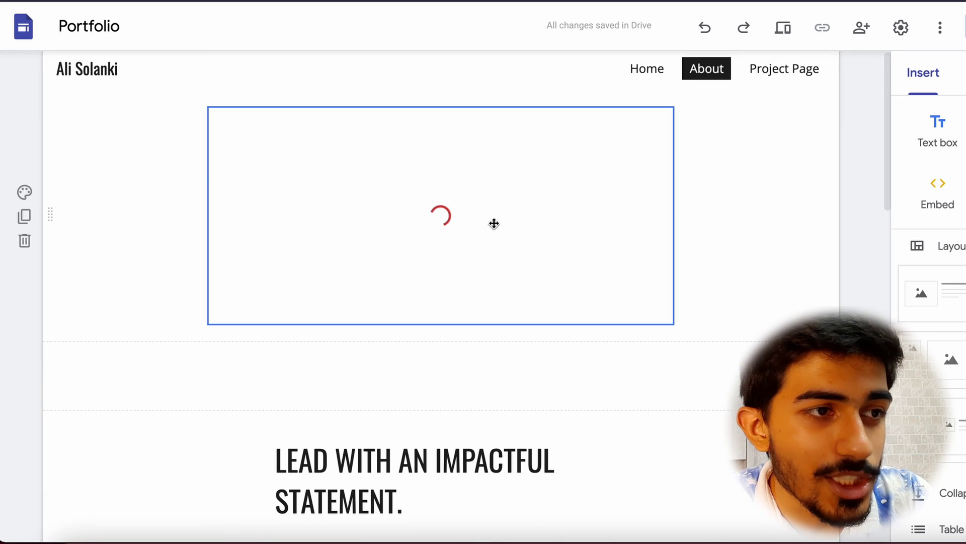
{"action": "scroll", "coordinate": [510, 380], "scroll_direction": "down", "scroll_amount": 3}
{"action": "scroll", "coordinate": [509, 379], "scroll_direction": "down", "scroll_amount": 12}
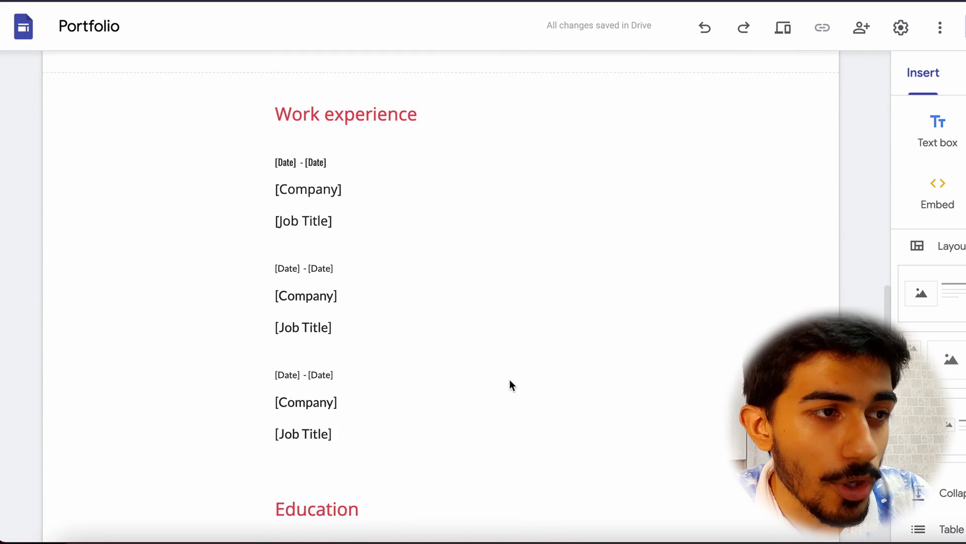
{"action": "scroll", "coordinate": [317, 385], "scroll_direction": "up", "scroll_amount": 5}
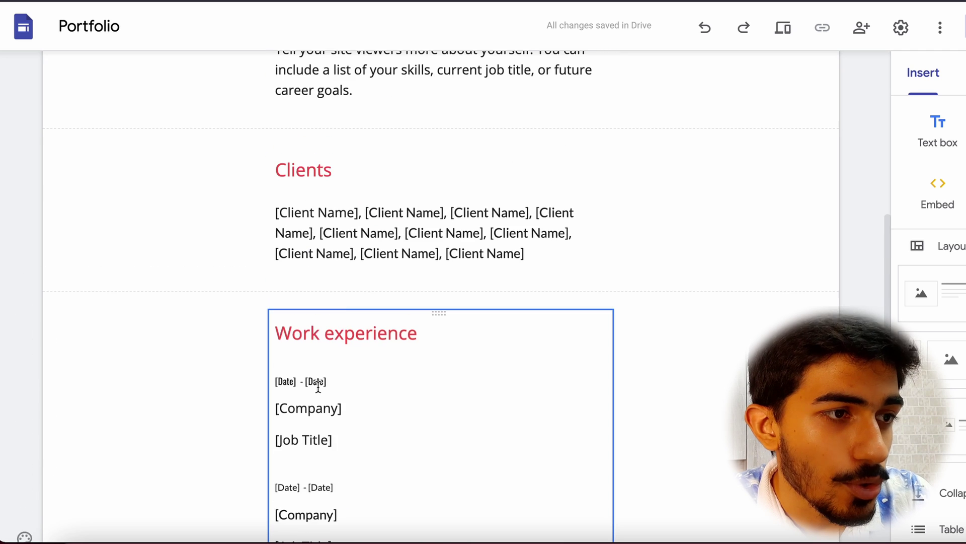
{"action": "scroll", "coordinate": [378, 389], "scroll_direction": "down", "scroll_amount": 1}
{"action": "scroll", "coordinate": [387, 357], "scroll_direction": "down", "scroll_amount": 1}
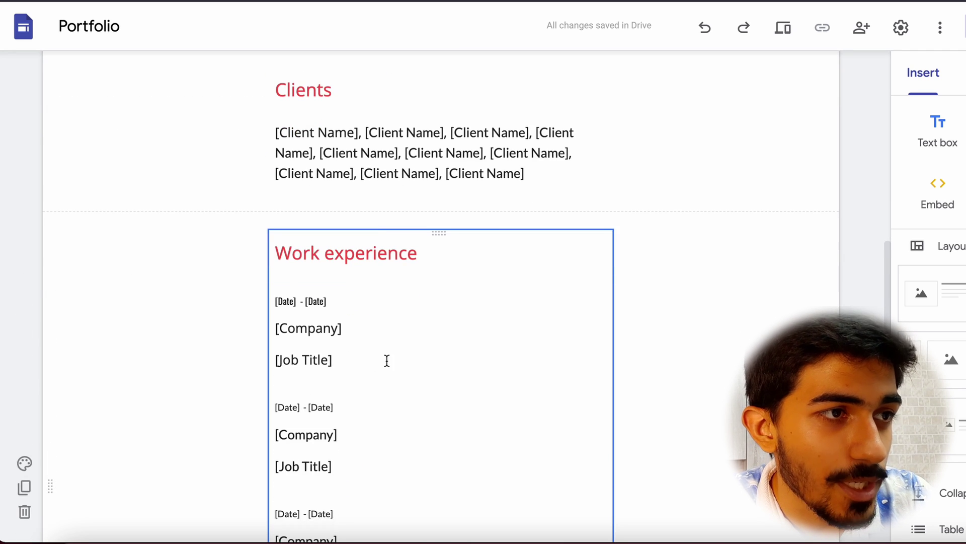
{"action": "scroll", "coordinate": [403, 261], "scroll_direction": "down", "scroll_amount": 6}
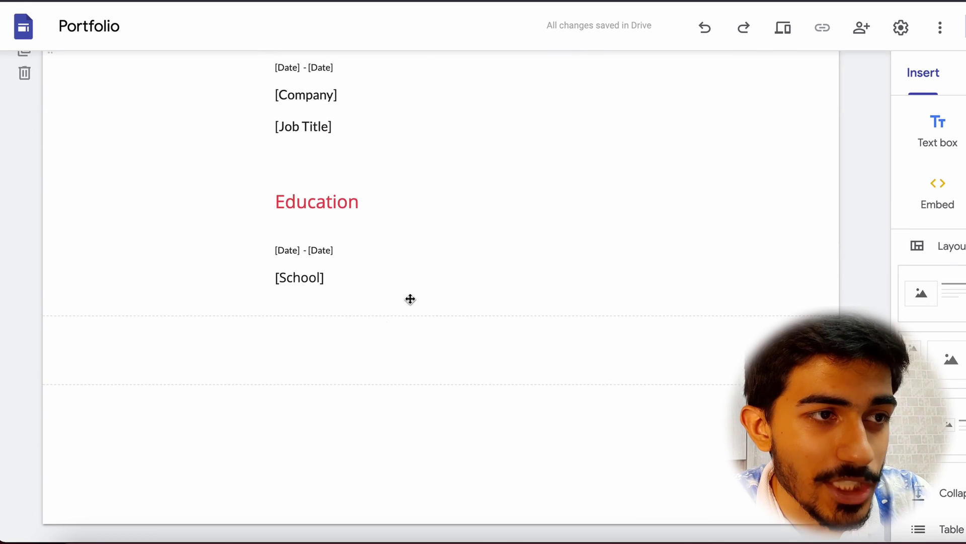
{"action": "scroll", "coordinate": [457, 258], "scroll_direction": "up", "scroll_amount": 15}
{"action": "left_click", "coordinate": [785, 78]}
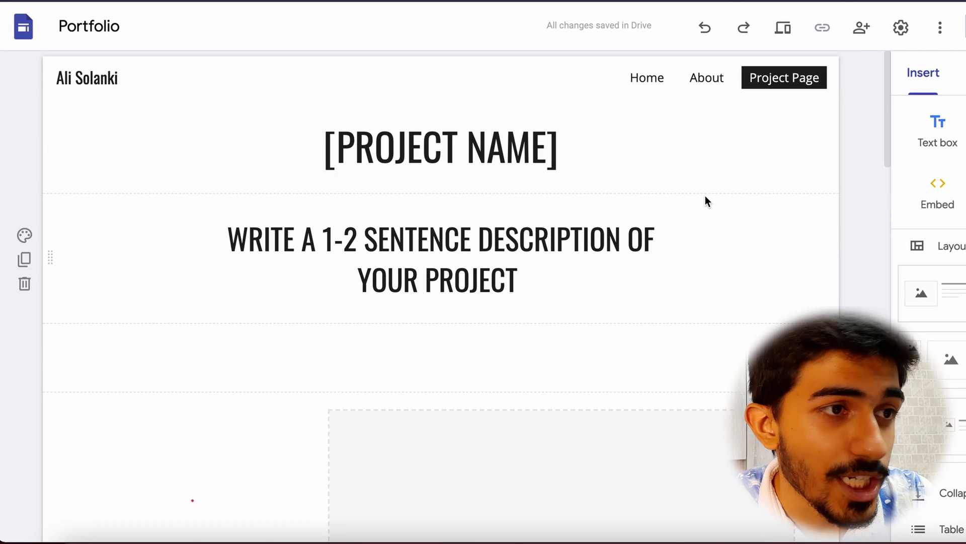
{"action": "scroll", "coordinate": [428, 411], "scroll_direction": "down", "scroll_amount": 6}
{"action": "scroll", "coordinate": [429, 413], "scroll_direction": "down", "scroll_amount": 15}
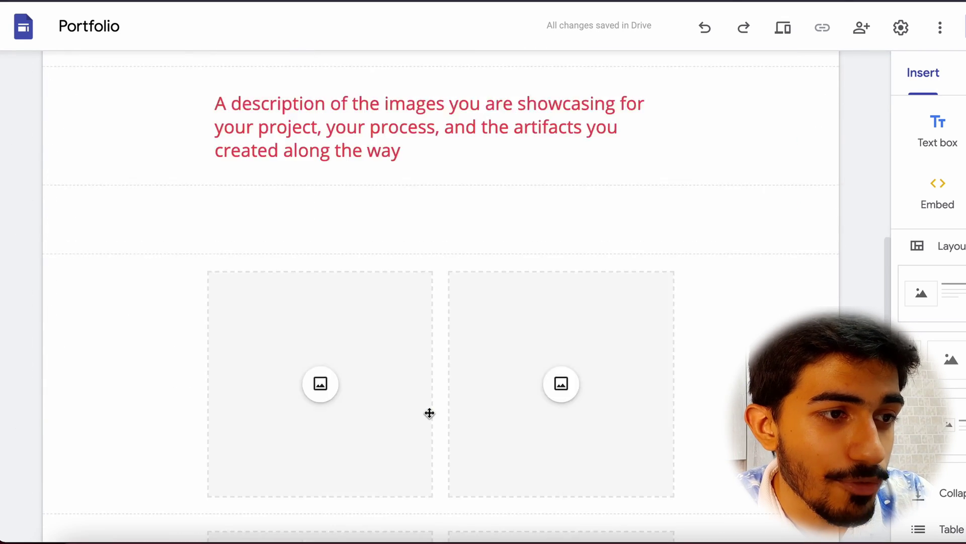
{"action": "scroll", "coordinate": [429, 412], "scroll_direction": "up", "scroll_amount": 7}
{"action": "scroll", "coordinate": [430, 412], "scroll_direction": "up", "scroll_amount": 10}
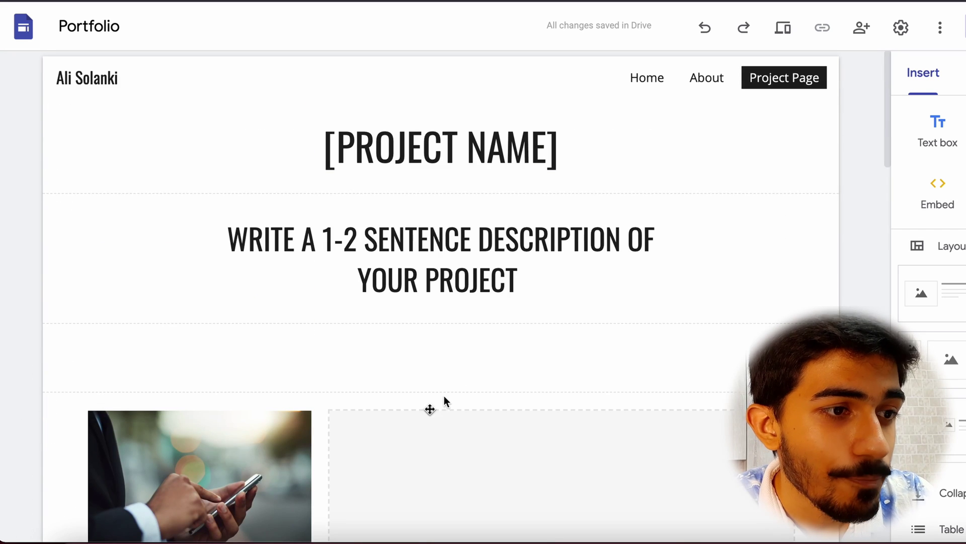
{"action": "left_click", "coordinate": [444, 397]}
{"action": "scroll", "coordinate": [507, 417], "scroll_direction": "down", "scroll_amount": 5}
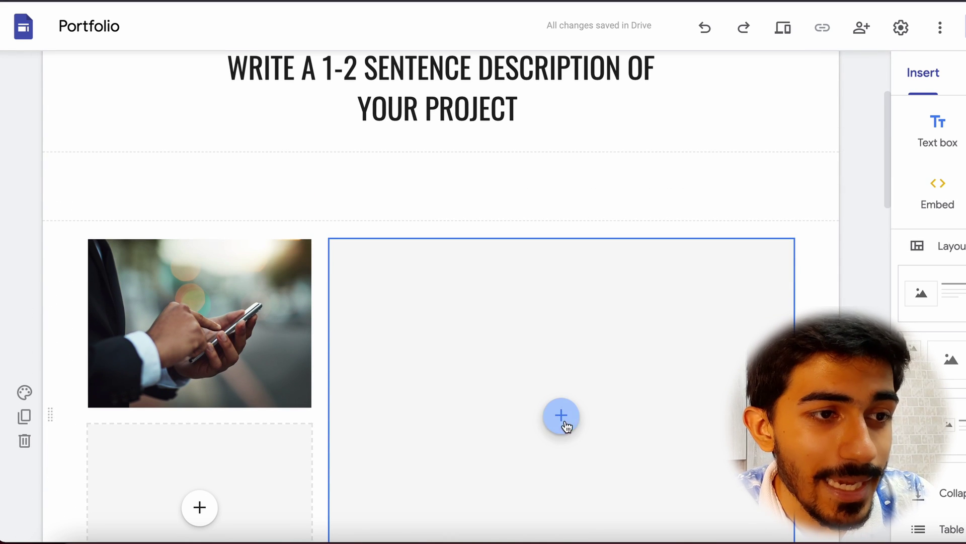
{"action": "scroll", "coordinate": [555, 458], "scroll_direction": "down", "scroll_amount": 8}
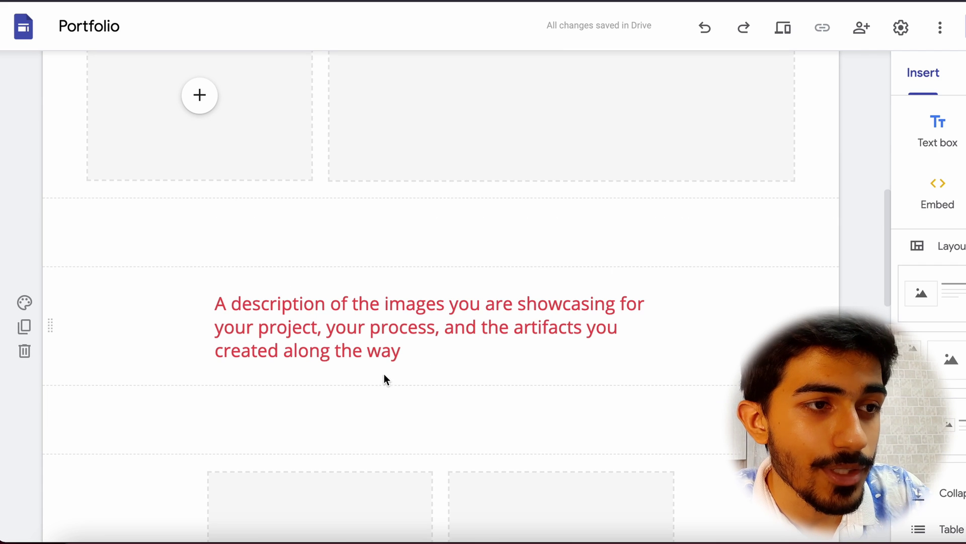
{"action": "scroll", "coordinate": [431, 332], "scroll_direction": "down", "scroll_amount": 6}
{"action": "scroll", "coordinate": [432, 332], "scroll_direction": "down", "scroll_amount": 7}
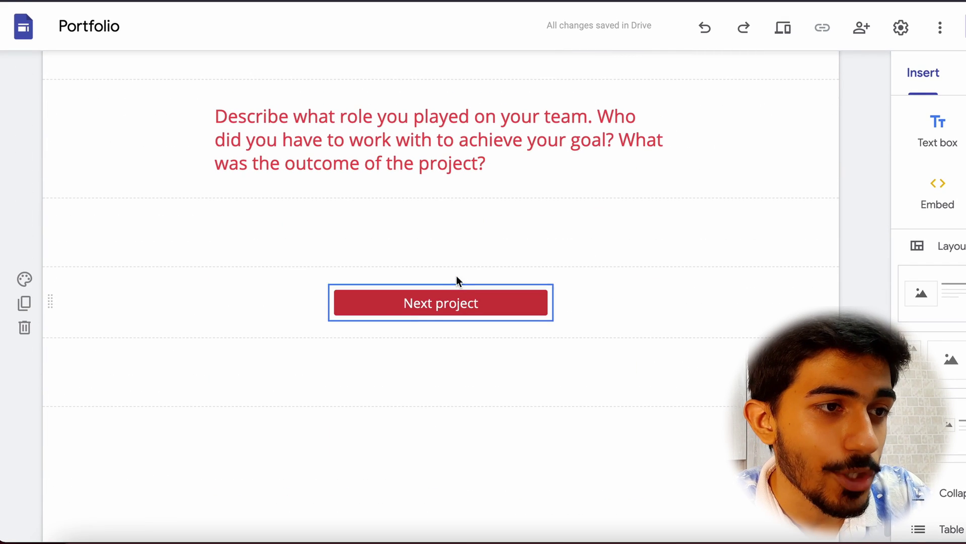
{"action": "scroll", "coordinate": [542, 267], "scroll_direction": "up", "scroll_amount": 20}
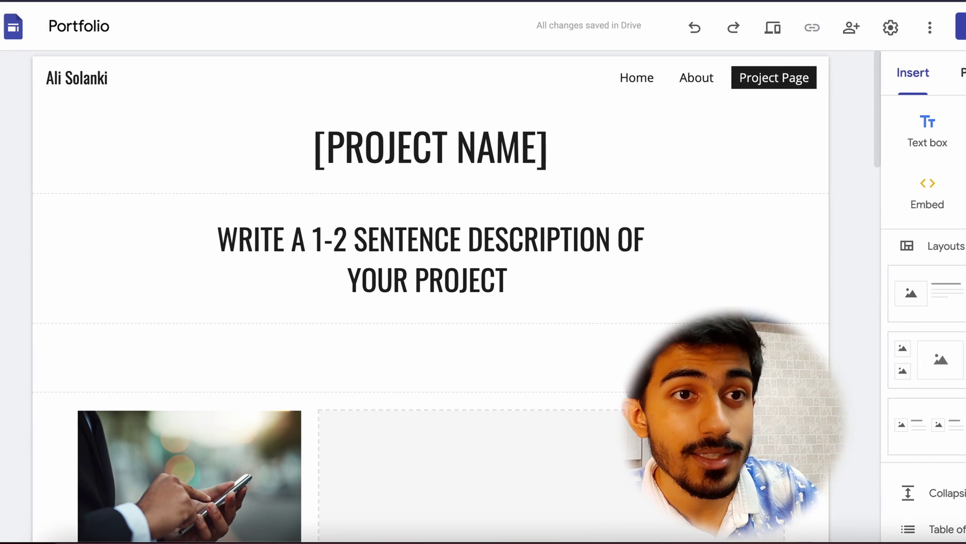
{"action": "left_click", "coordinate": [903, 77]}
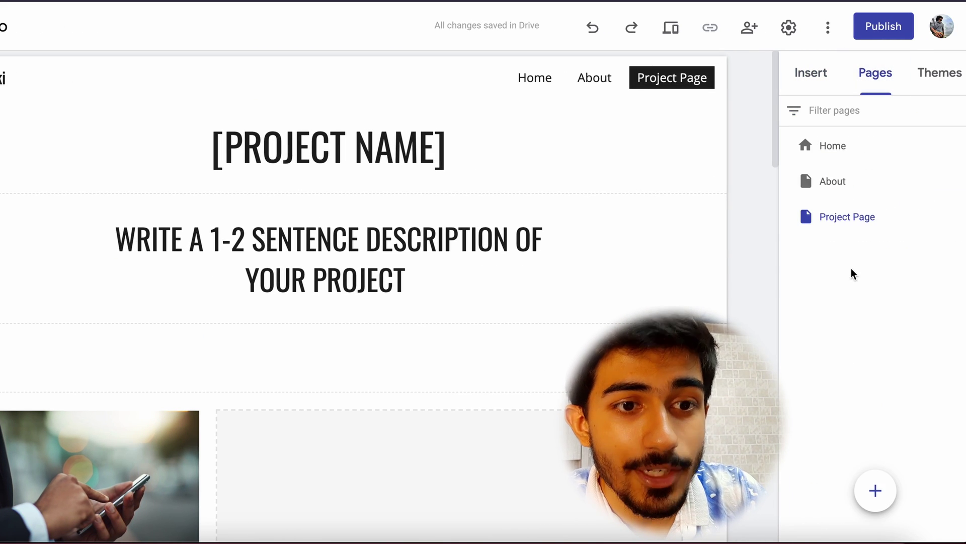
Duplicate Project Page in the Pages list and name the copy Project 2.
{"action": "mouse_move", "coordinate": [880, 479]}
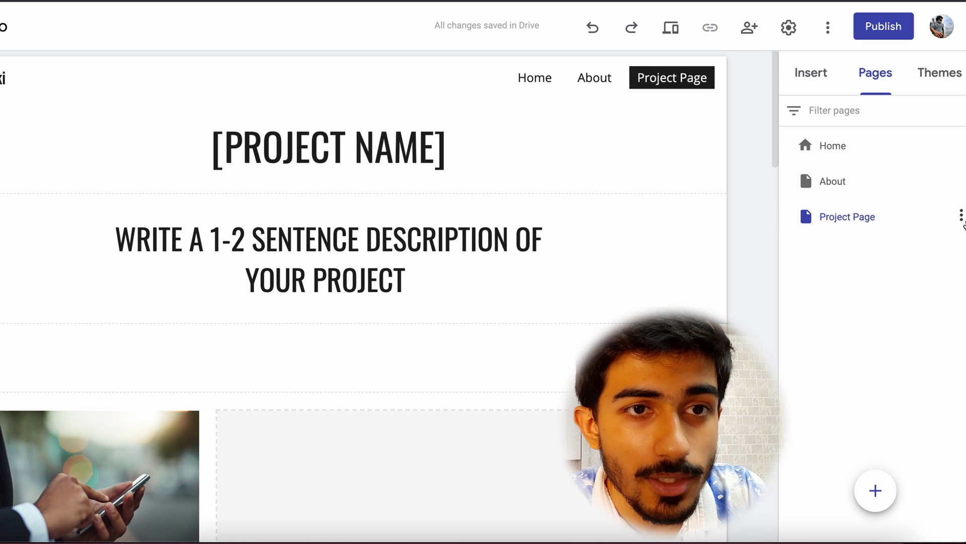
{"action": "left_click", "coordinate": [961, 218]}
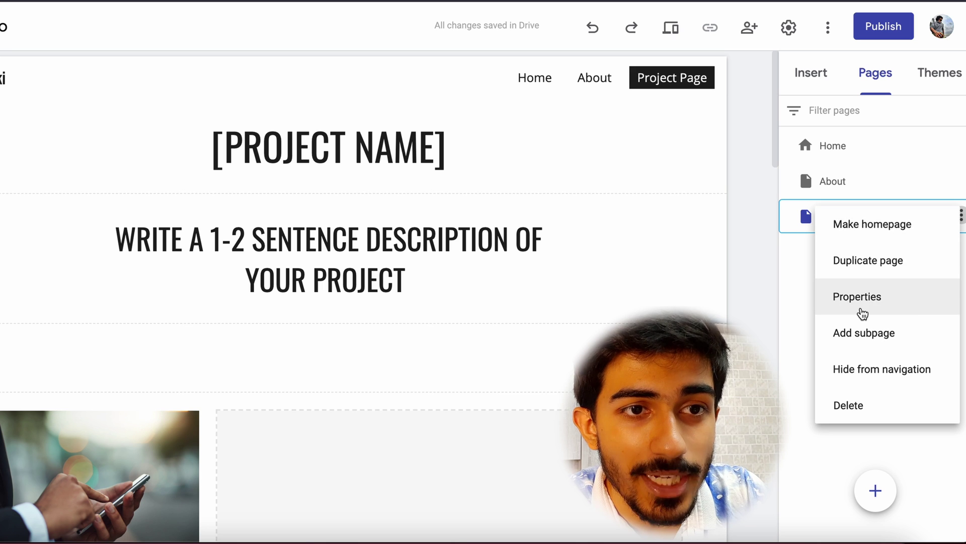
{"action": "left_click", "coordinate": [872, 277]}
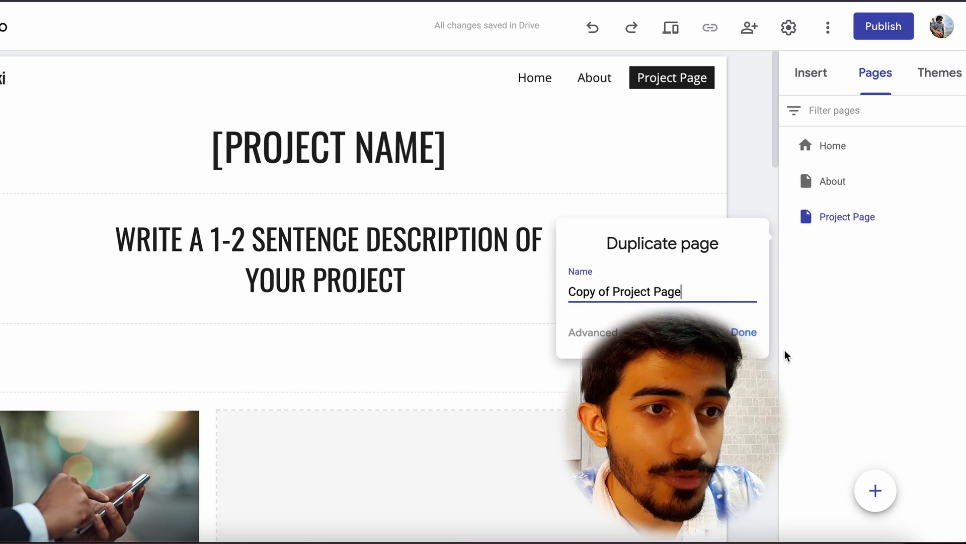
{"action": "triple_click", "coordinate": [572, 296]}
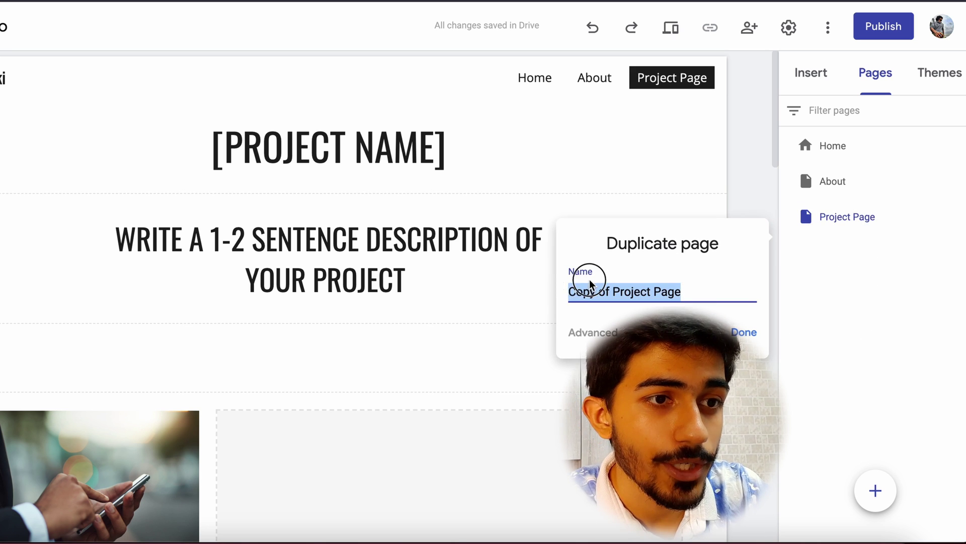
{"action": "type", "text": "Project 2"}
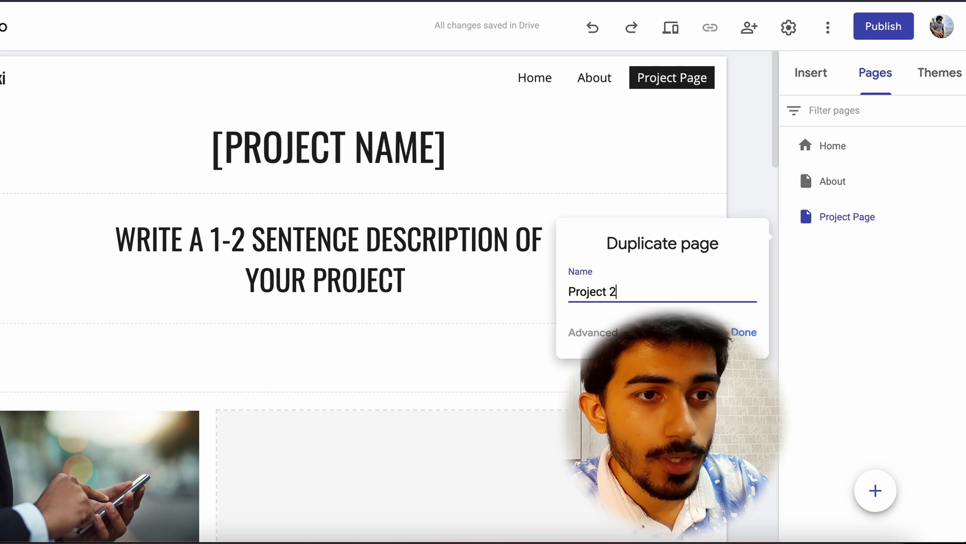
{"action": "key", "text": "Return"}
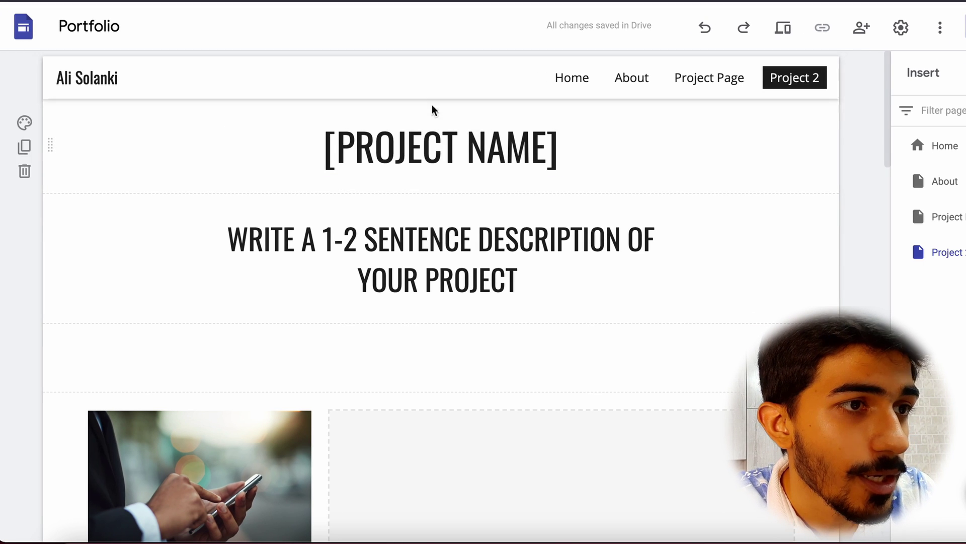
Add a header banner to Project 2 and delete its [PROJECT NAME] title section.
{"action": "left_click", "coordinate": [429, 121]}
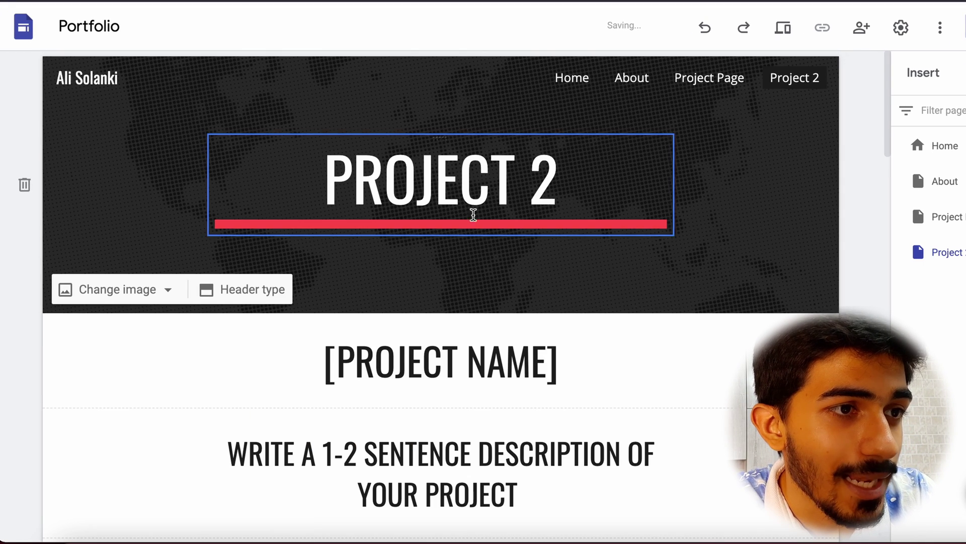
{"action": "scroll", "coordinate": [626, 331], "scroll_direction": "down", "scroll_amount": 3}
{"action": "scroll", "coordinate": [634, 317], "scroll_direction": "up", "scroll_amount": 1}
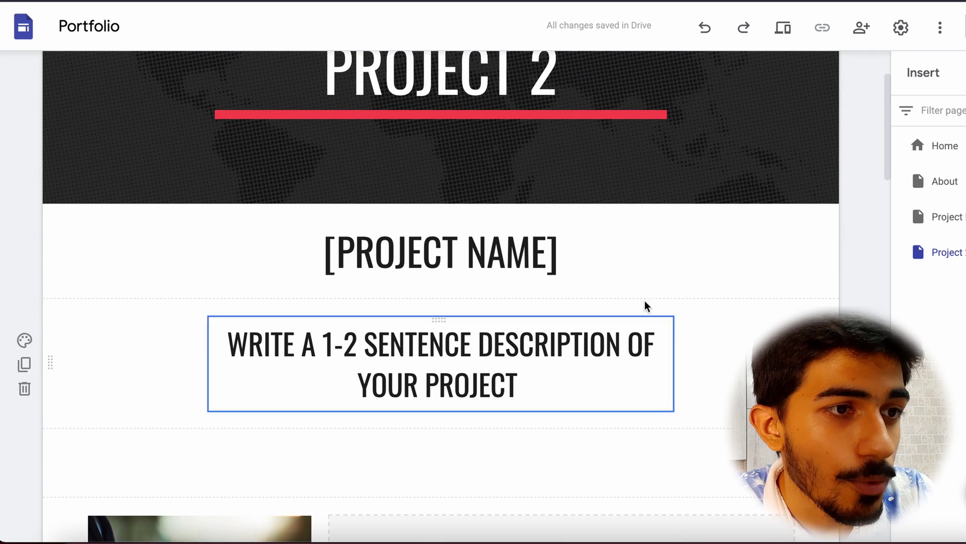
{"action": "left_click", "coordinate": [694, 250]}
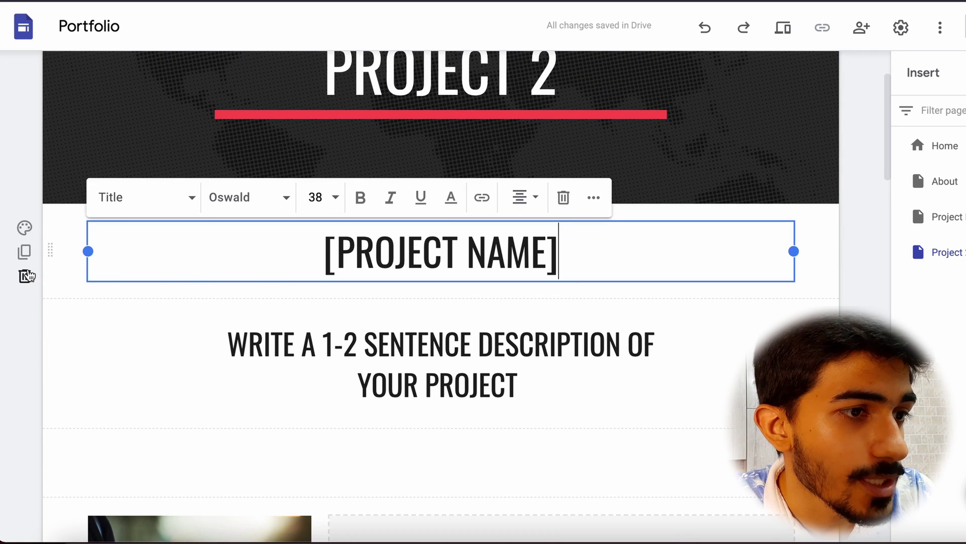
{"action": "left_click", "coordinate": [24, 275]}
{"action": "scroll", "coordinate": [332, 280], "scroll_direction": "down", "scroll_amount": 2}
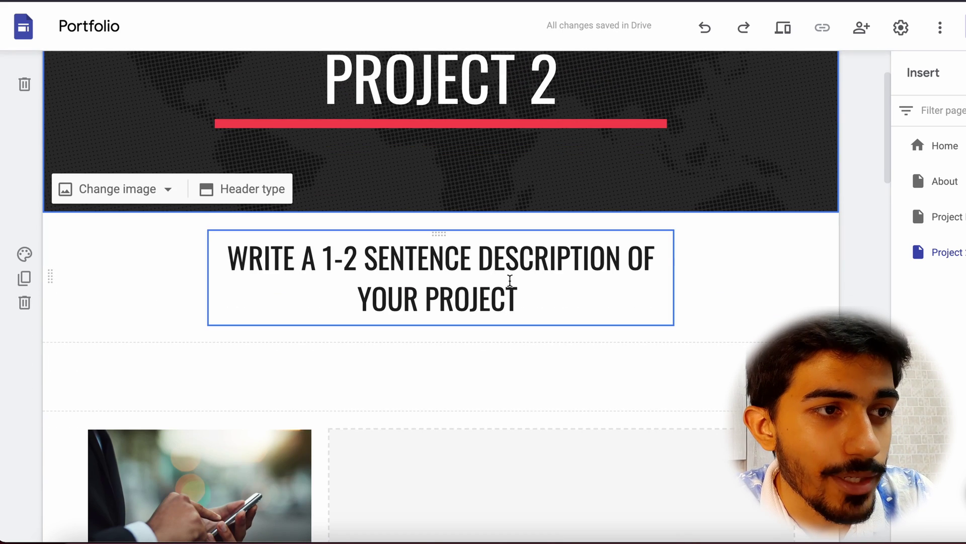
{"action": "scroll", "coordinate": [492, 330], "scroll_direction": "up", "scroll_amount": 2}
{"action": "scroll", "coordinate": [491, 328], "scroll_direction": "down", "scroll_amount": 10}
{"action": "scroll", "coordinate": [491, 327], "scroll_direction": "down", "scroll_amount": 5}
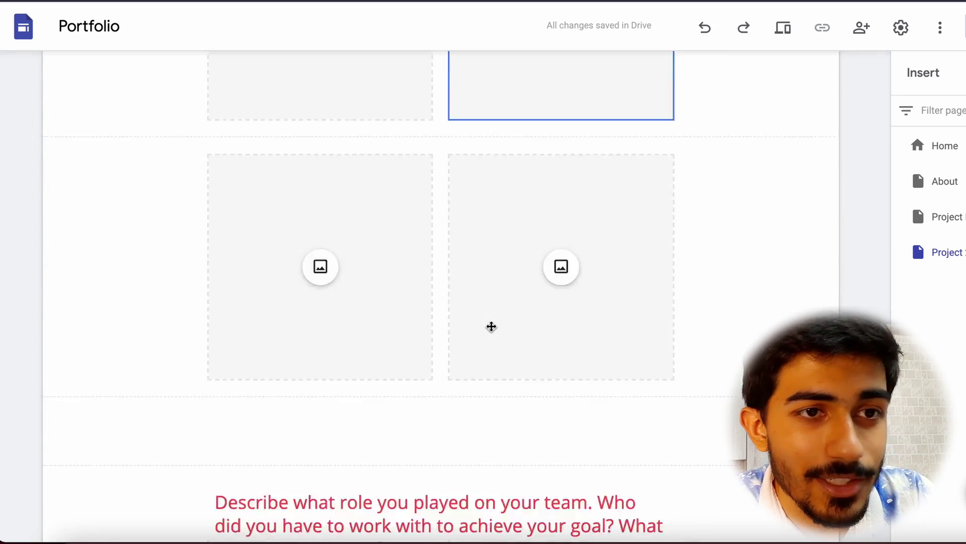
{"action": "scroll", "coordinate": [491, 328], "scroll_direction": "up", "scroll_amount": 15}
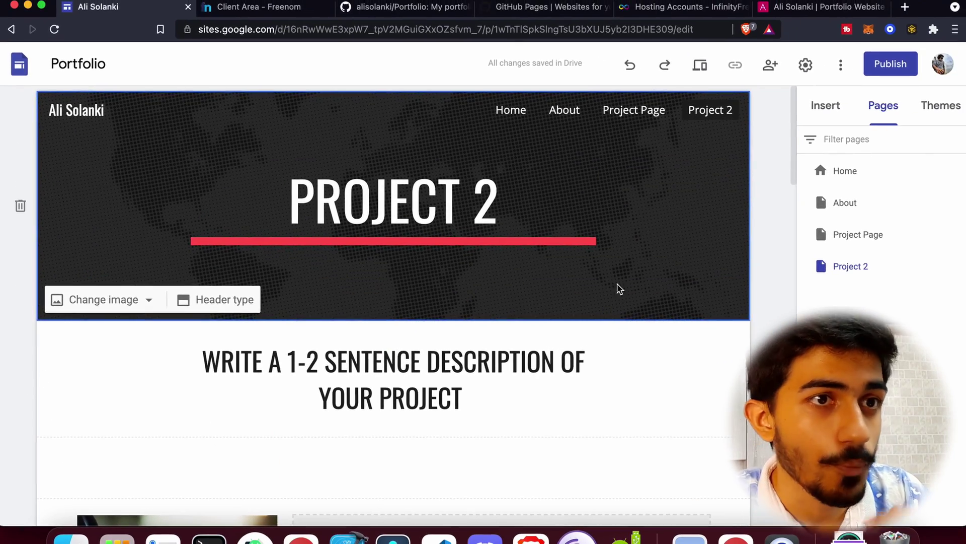
Show the content insertion options and check the registered domains in Freenom.
{"action": "left_click", "coordinate": [617, 287]}
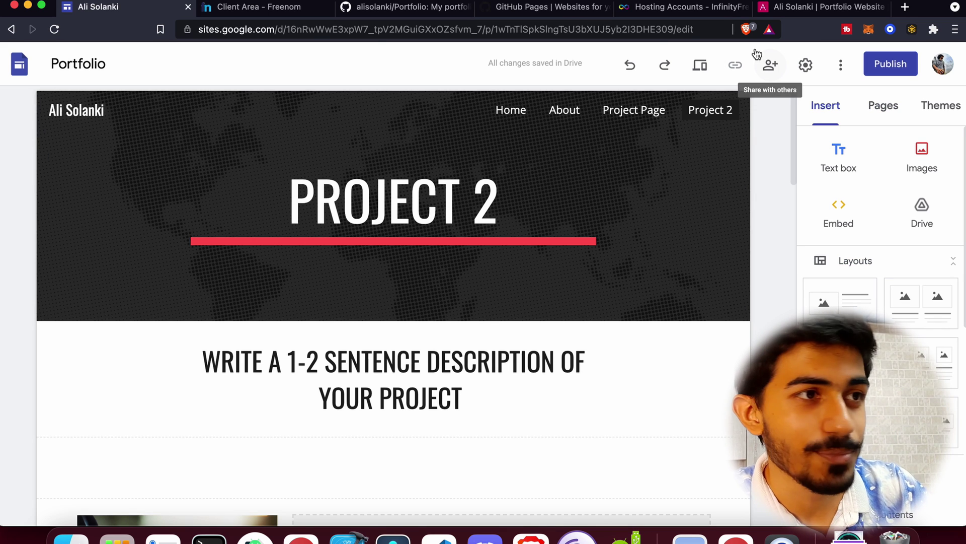
{"action": "left_click", "coordinate": [282, 7]}
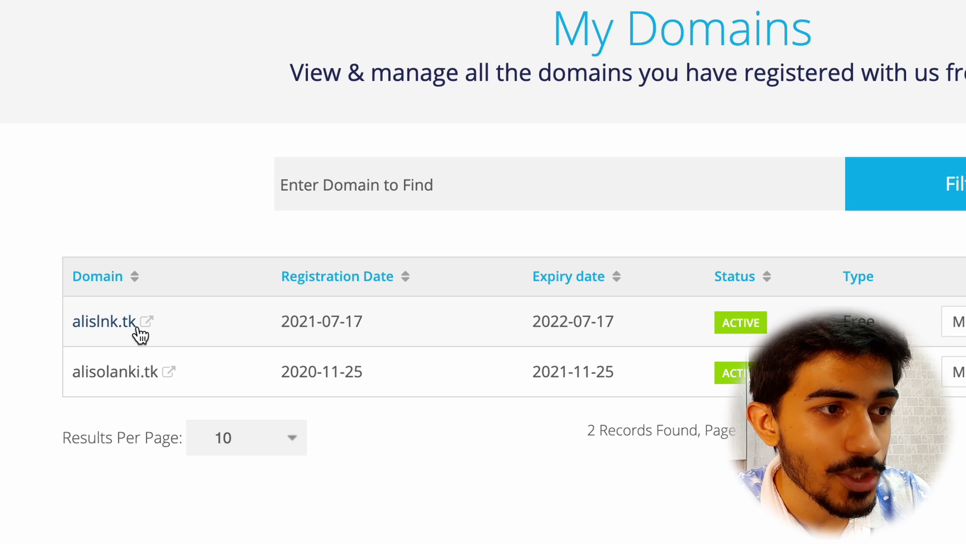
{"action": "left_click", "coordinate": [151, 7]}
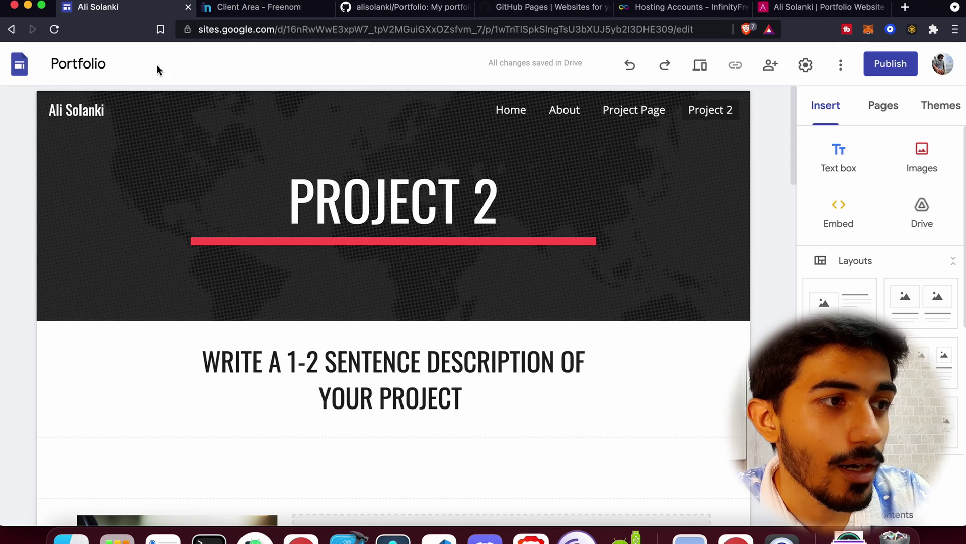
Start custom domain setup in Settings, choosing a third-party registered domain.
{"action": "left_click", "coordinate": [889, 66]}
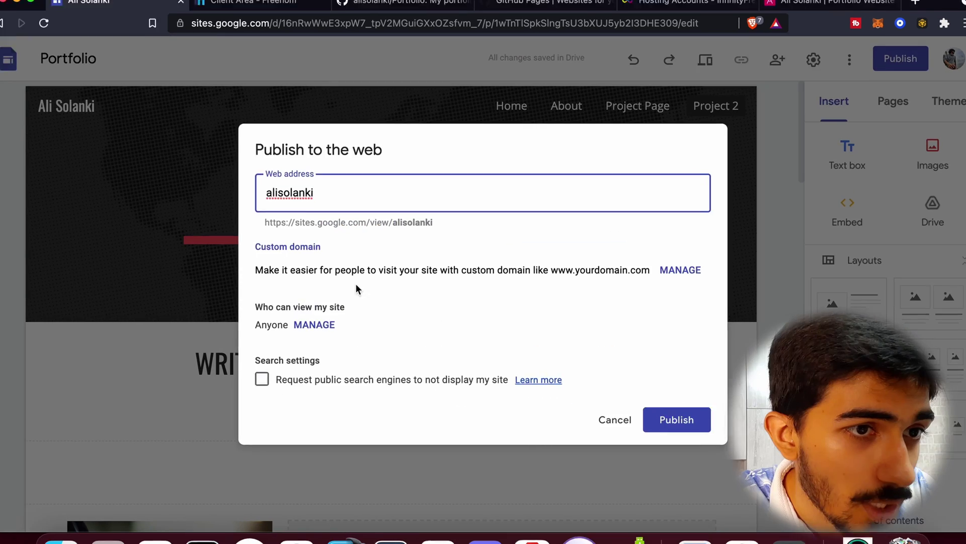
{"action": "left_click", "coordinate": [679, 270]}
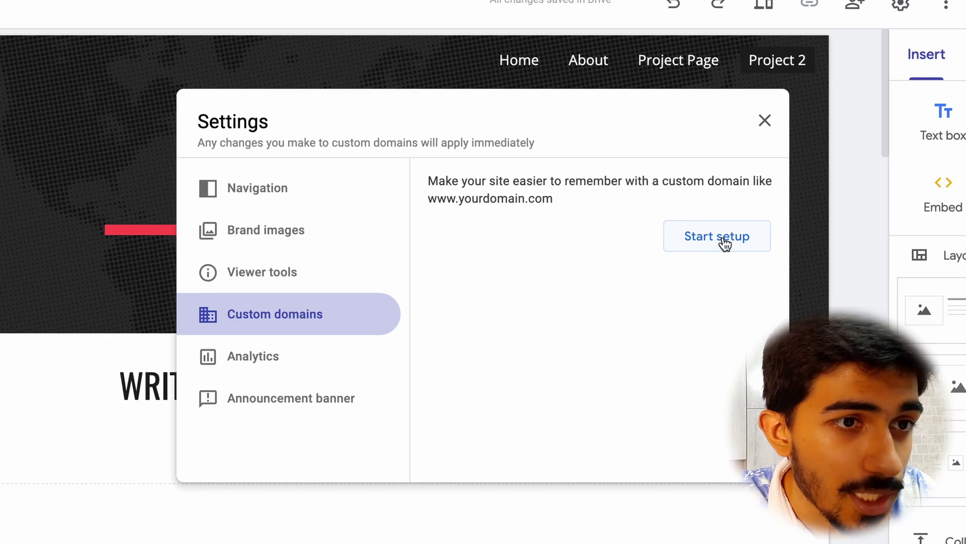
{"action": "left_click", "coordinate": [726, 244]}
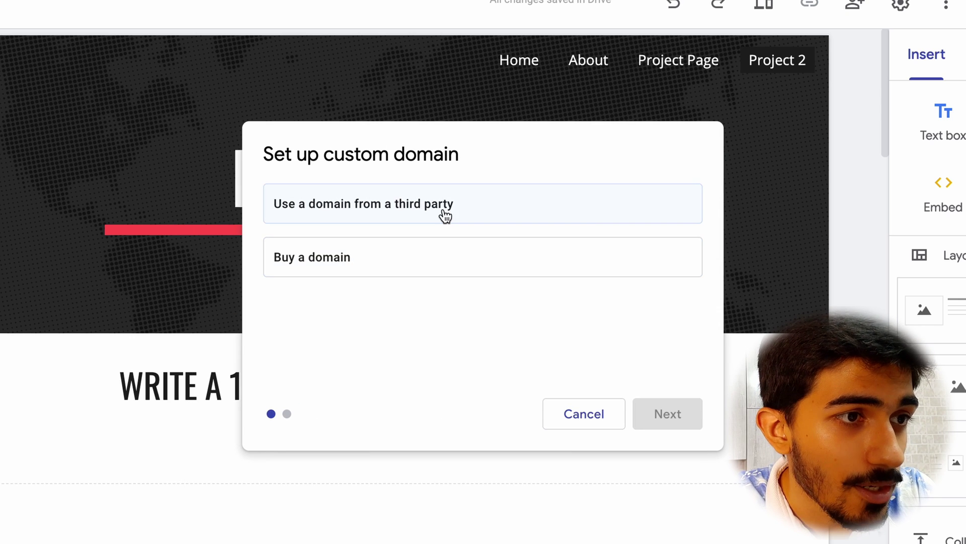
{"action": "left_click", "coordinate": [446, 214]}
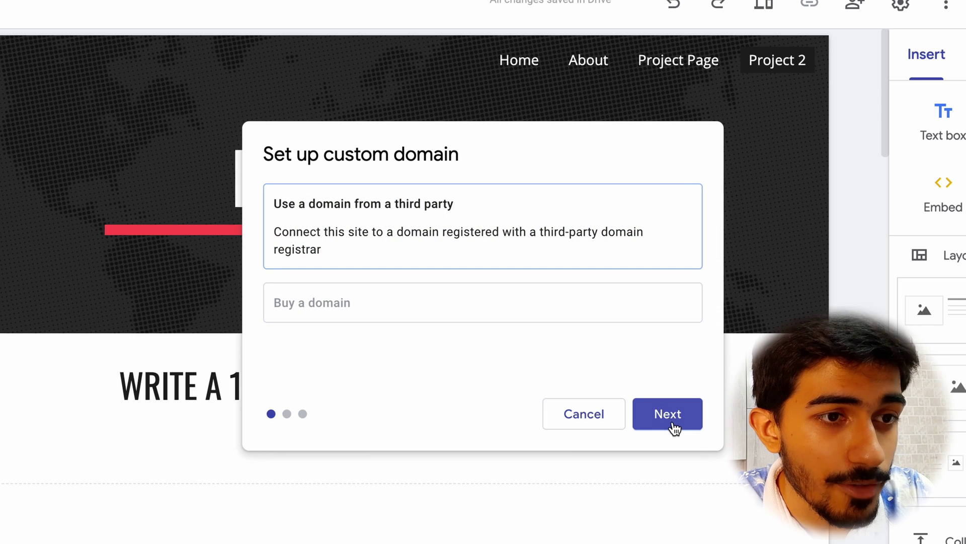
{"action": "left_click", "coordinate": [674, 428]}
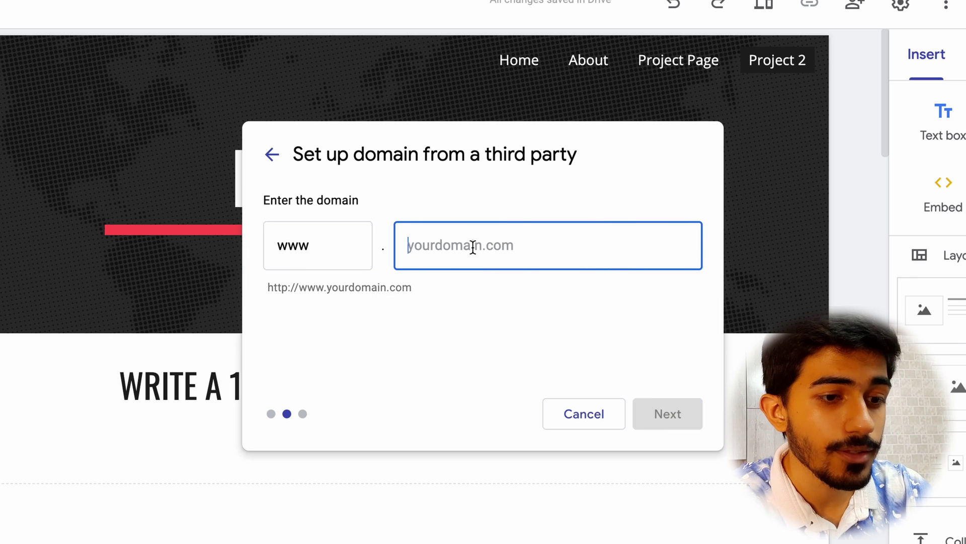
{"action": "type", "text": "alislnk.tk"}
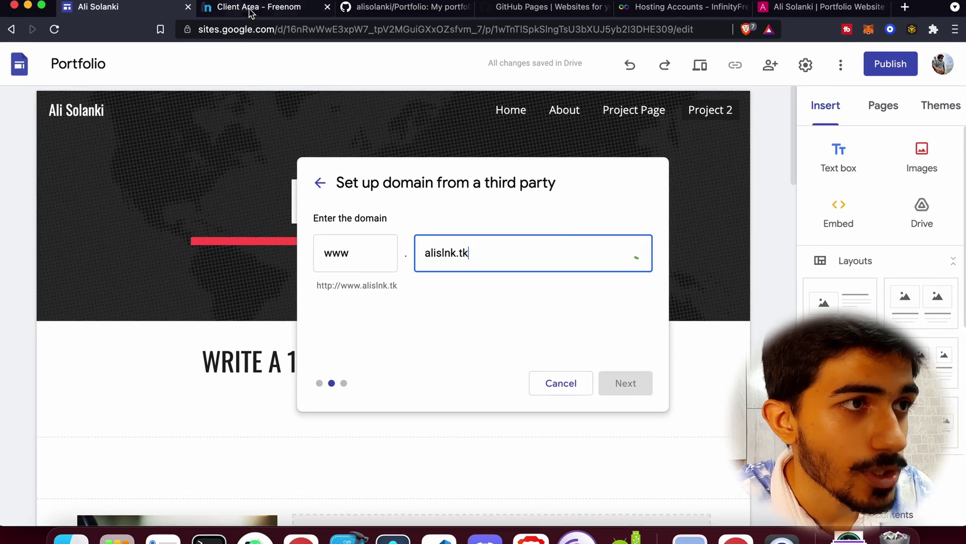
{"action": "left_click", "coordinate": [252, 8]}
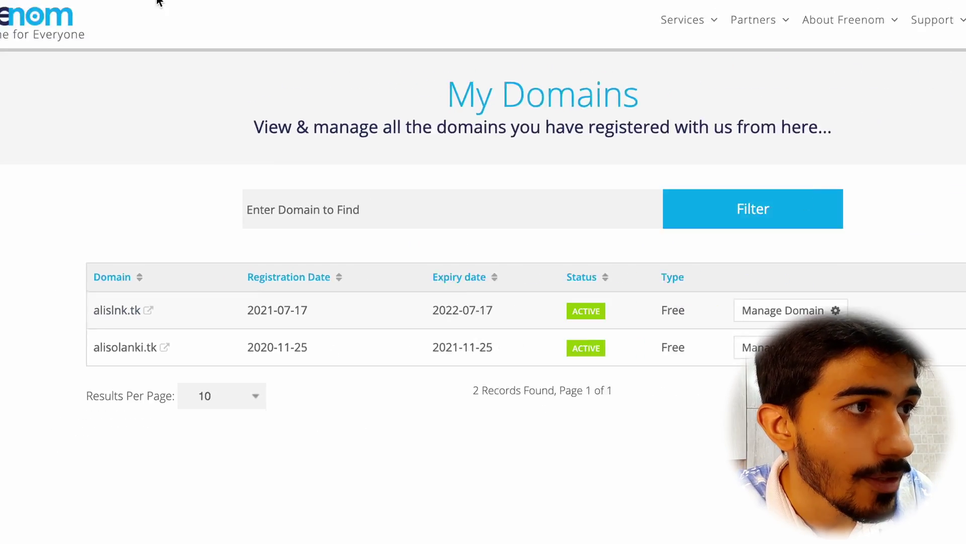
{"action": "left_click", "coordinate": [96, 7]}
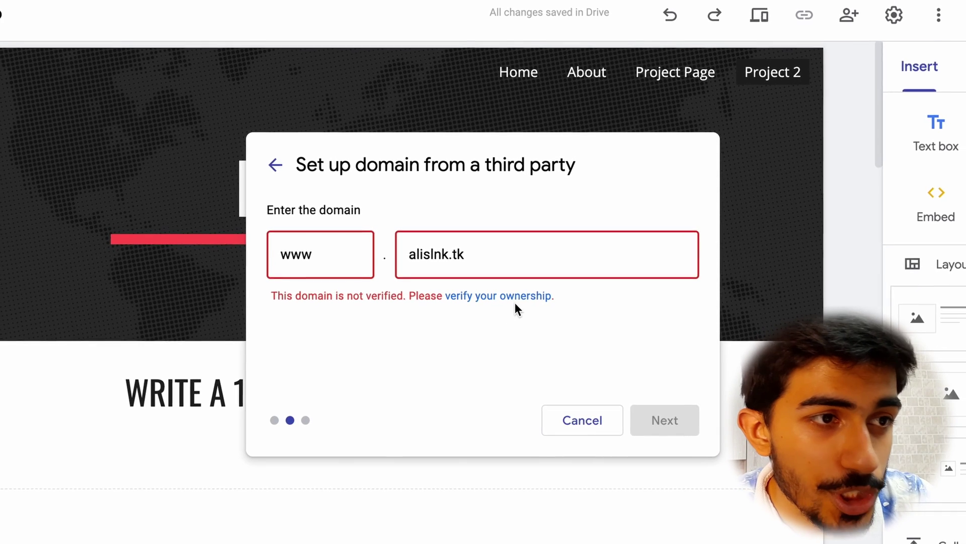
{"action": "left_click", "coordinate": [513, 297]}
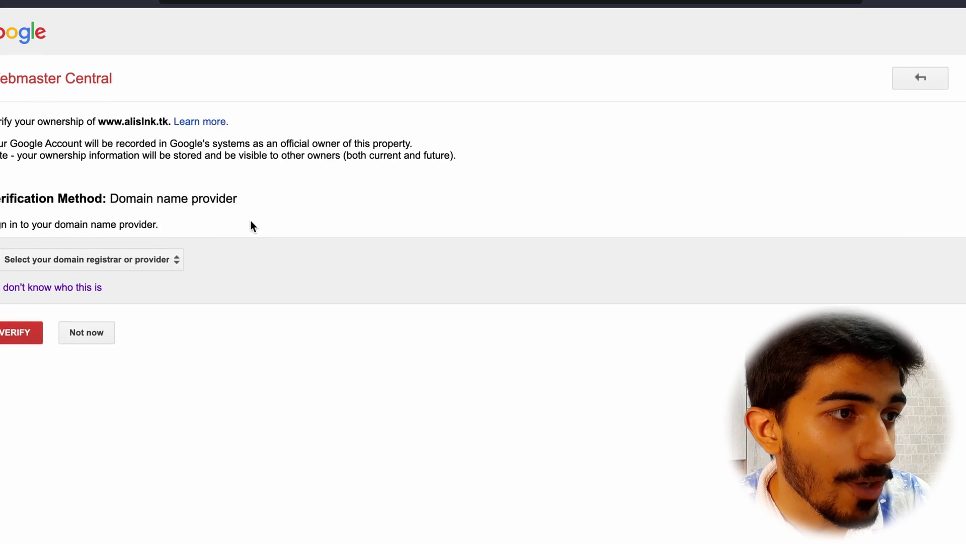
Choose Other as the domain provider and show the CNAME-record verification instructions.
{"action": "left_click", "coordinate": [171, 232]}
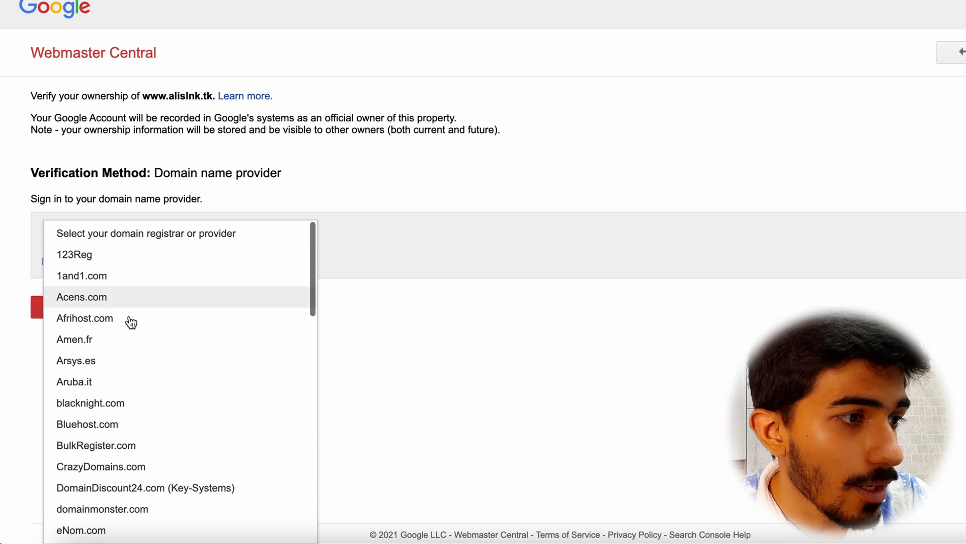
{"action": "scroll", "coordinate": [130, 328], "scroll_direction": "down", "scroll_amount": 10}
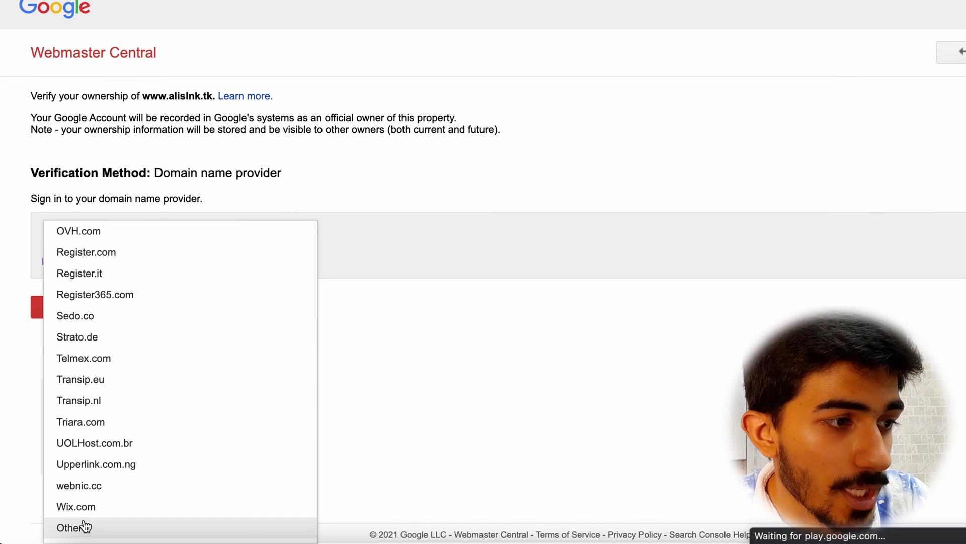
{"action": "left_click", "coordinate": [78, 524]}
{"action": "scroll", "coordinate": [115, 387], "scroll_direction": "down", "scroll_amount": 2}
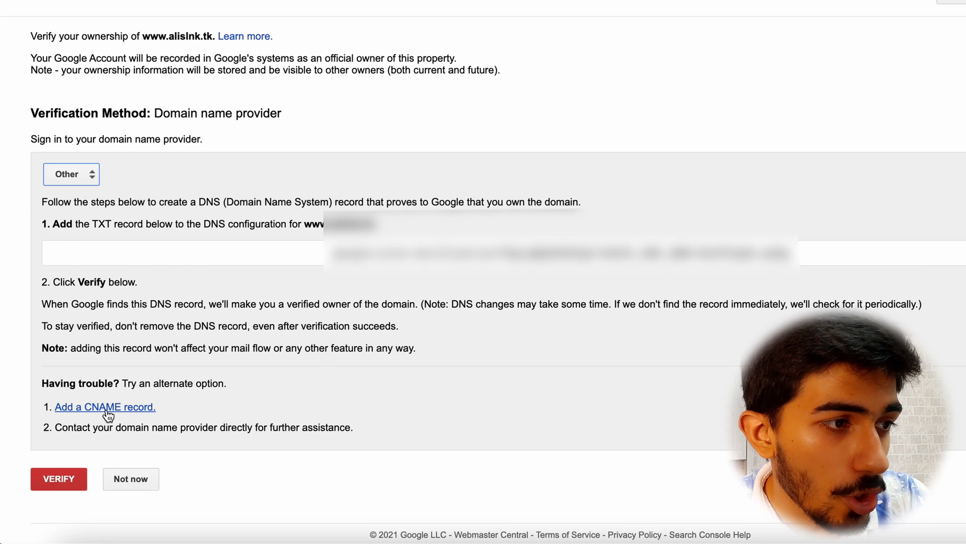
{"action": "left_click", "coordinate": [106, 408]}
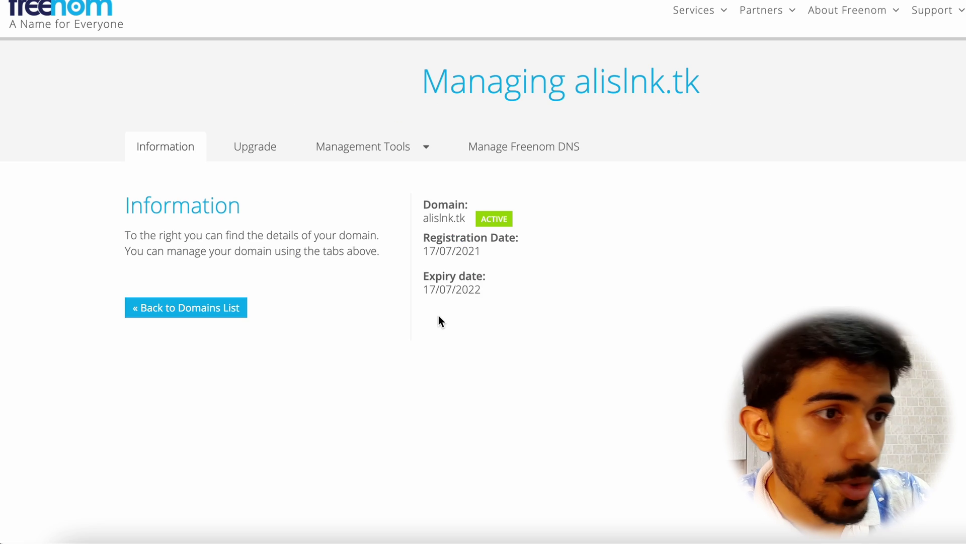
Open Freenom DNS management for alislnk.tk and copy the CNAME label.
{"action": "left_click", "coordinate": [521, 151]}
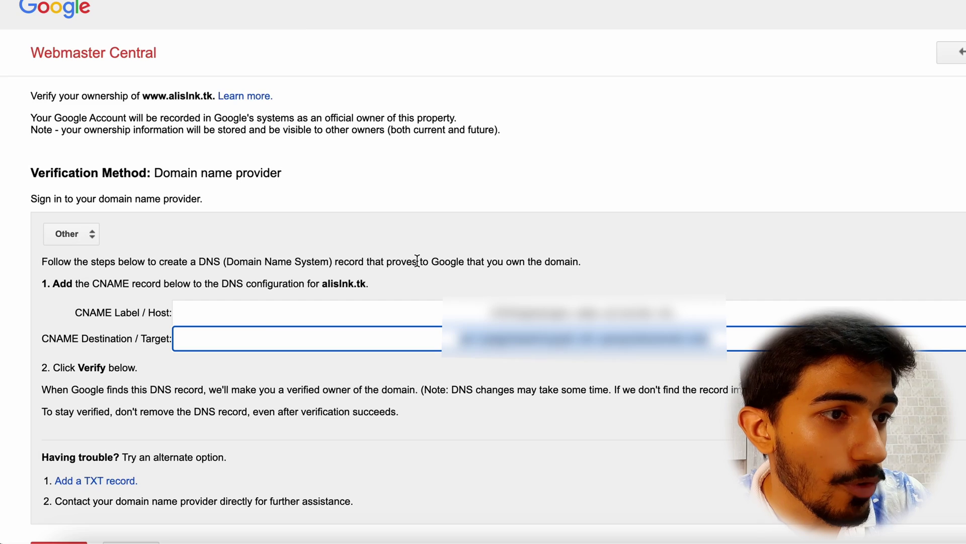
{"action": "left_click", "coordinate": [440, 337]}
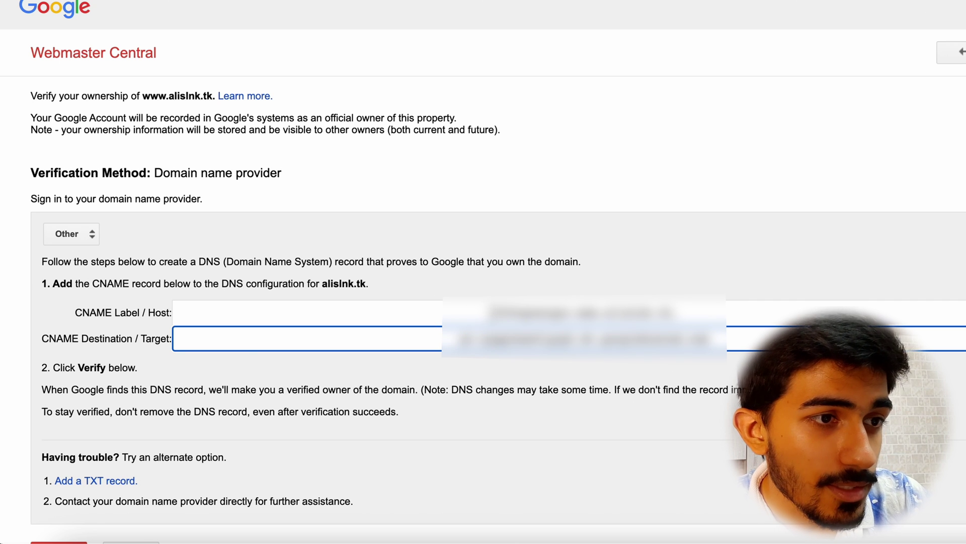
{"action": "left_click", "coordinate": [553, 312]}
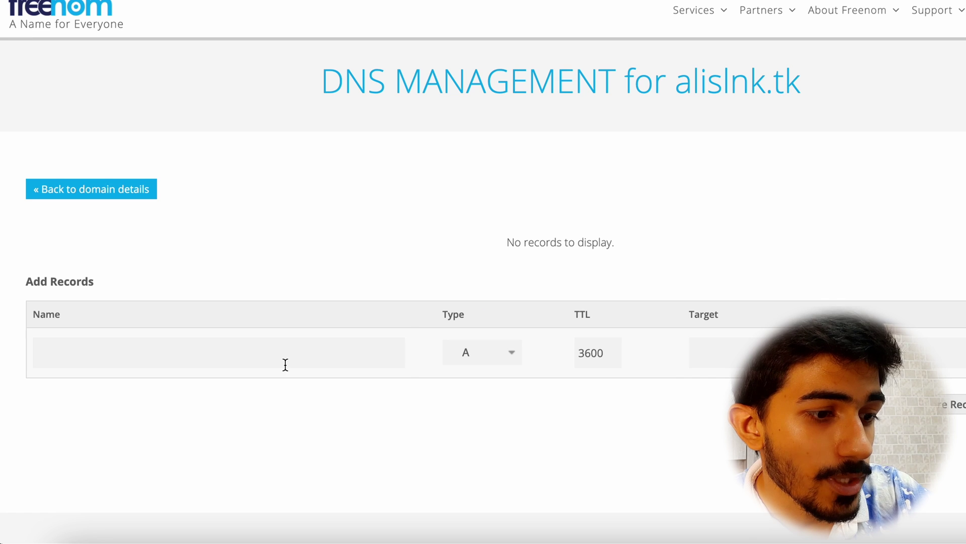
Save a Freenom CNAME record using Google's verification label as name and destination as target.
{"action": "left_click", "coordinate": [285, 364]}
{"action": "key", "text": "ctrl+v"}
{"action": "left_click", "coordinate": [494, 356]}
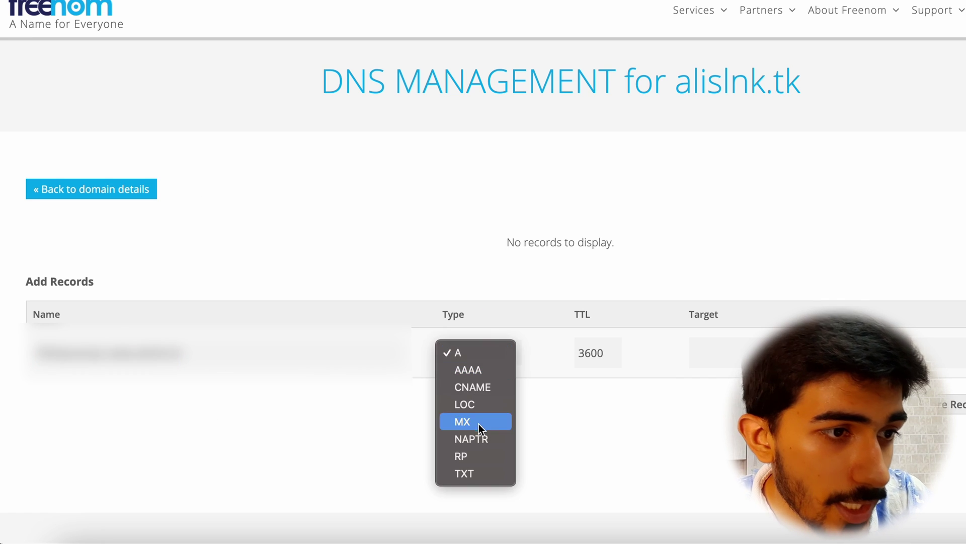
{"action": "left_click", "coordinate": [483, 391]}
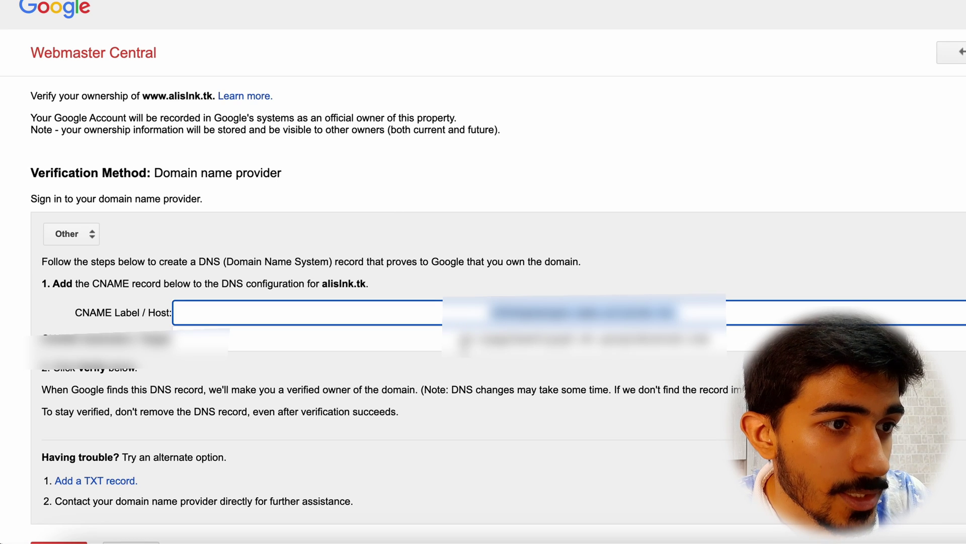
{"action": "left_click", "coordinate": [579, 339]}
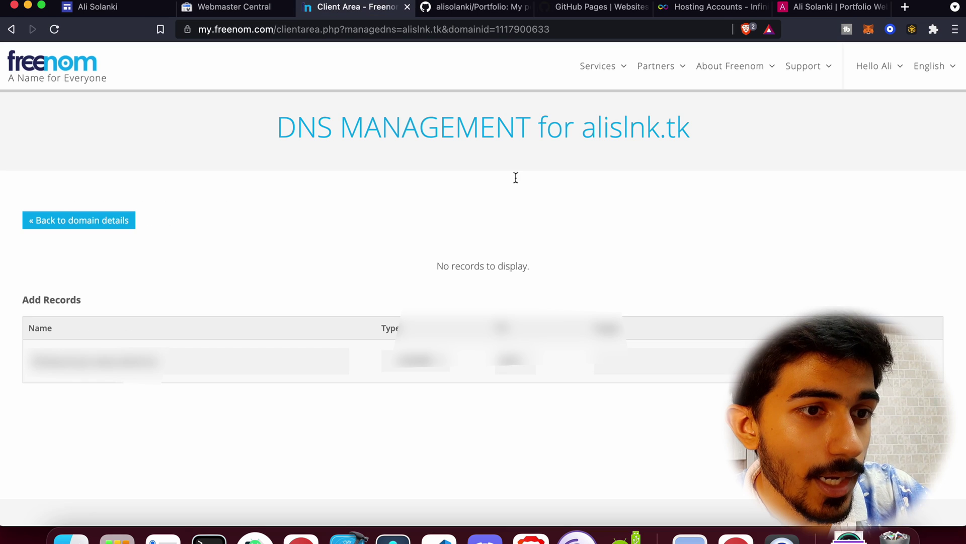
{"action": "left_click", "coordinate": [652, 354]}
{"action": "key", "text": "super+v"}
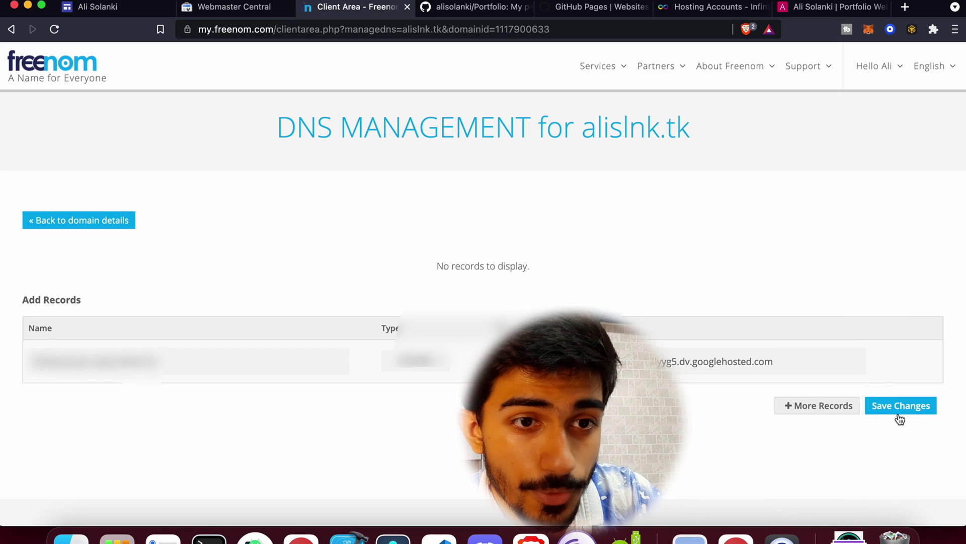
{"action": "left_click", "coordinate": [901, 406]}
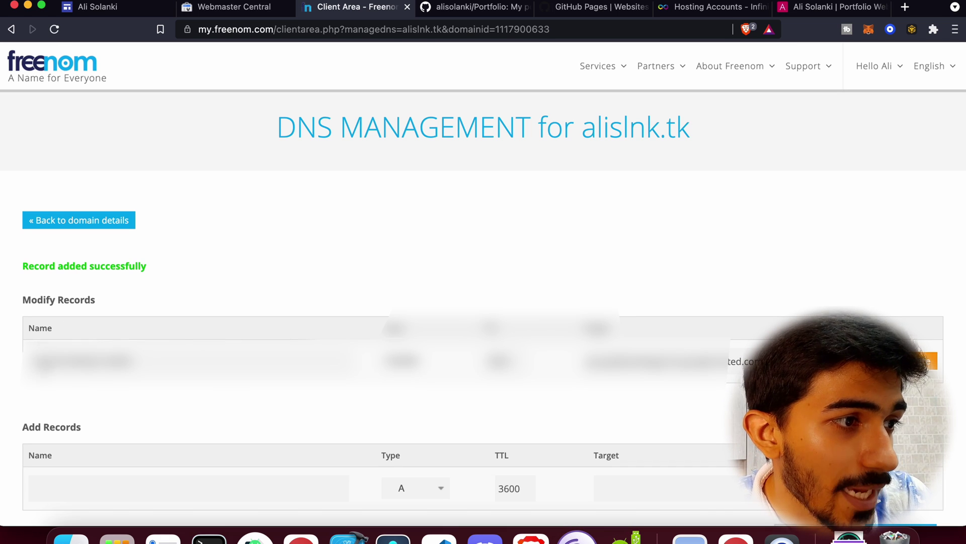
{"action": "scroll", "coordinate": [296, 404], "scroll_direction": "down", "scroll_amount": 2}
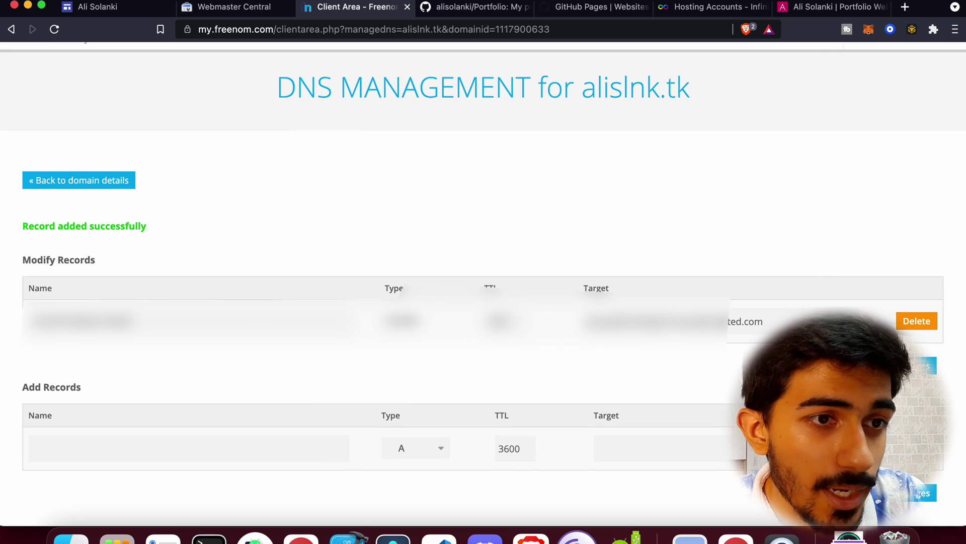
{"action": "left_click", "coordinate": [87, 181]}
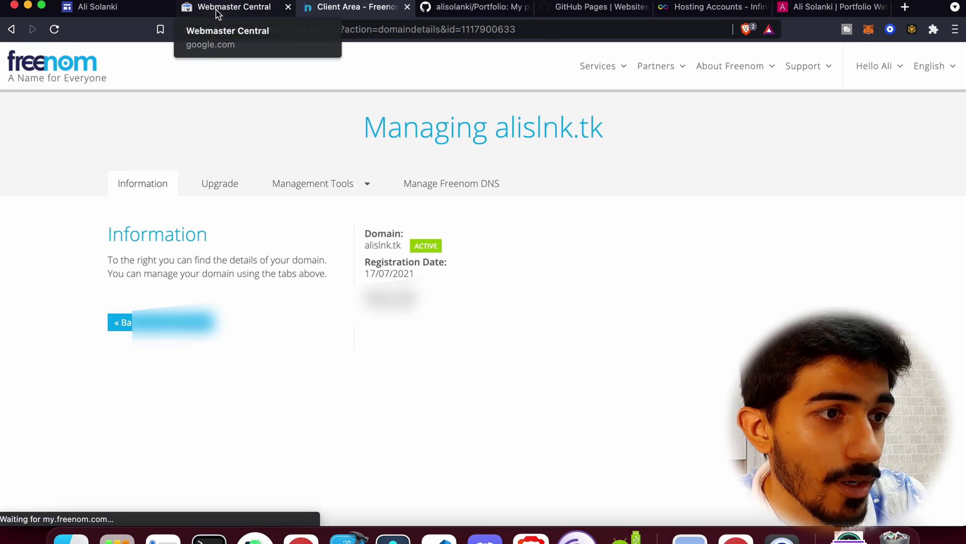
{"action": "left_click", "coordinate": [221, 7]}
{"action": "scroll", "coordinate": [283, 266], "scroll_direction": "down", "scroll_amount": 3}
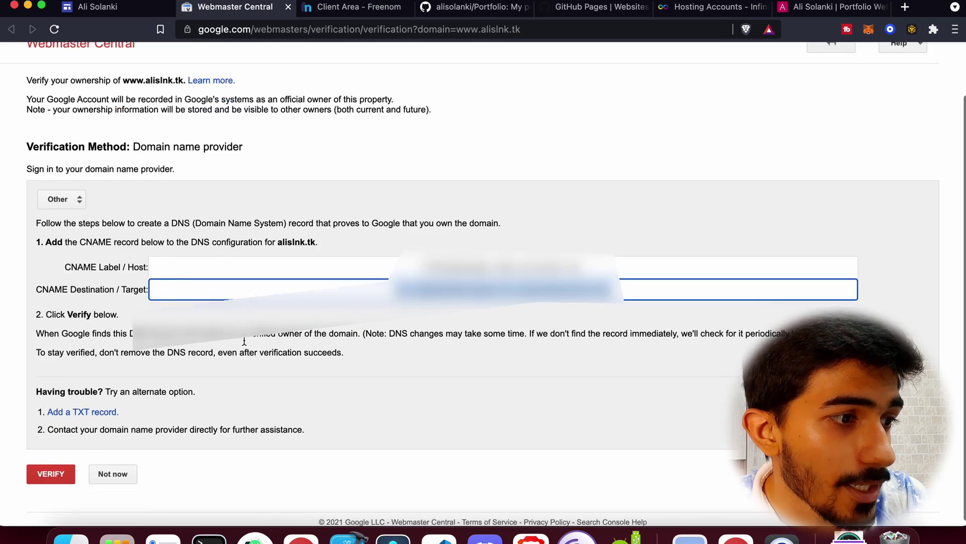
{"action": "left_click", "coordinate": [56, 475]}
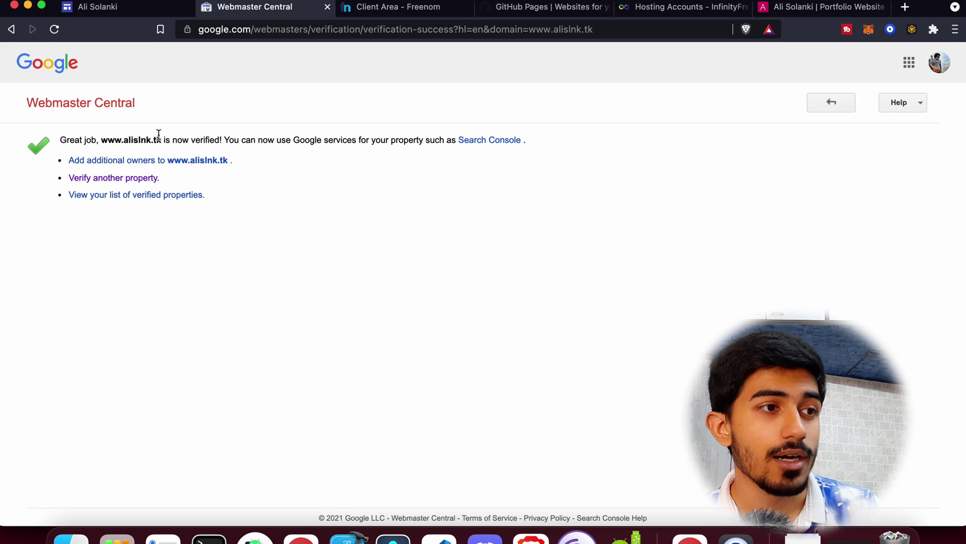
Set up third-party domain alislnk.tk in Google Sites and copy the ghs.googlehosted.com destination.
{"action": "left_click", "coordinate": [118, 11]}
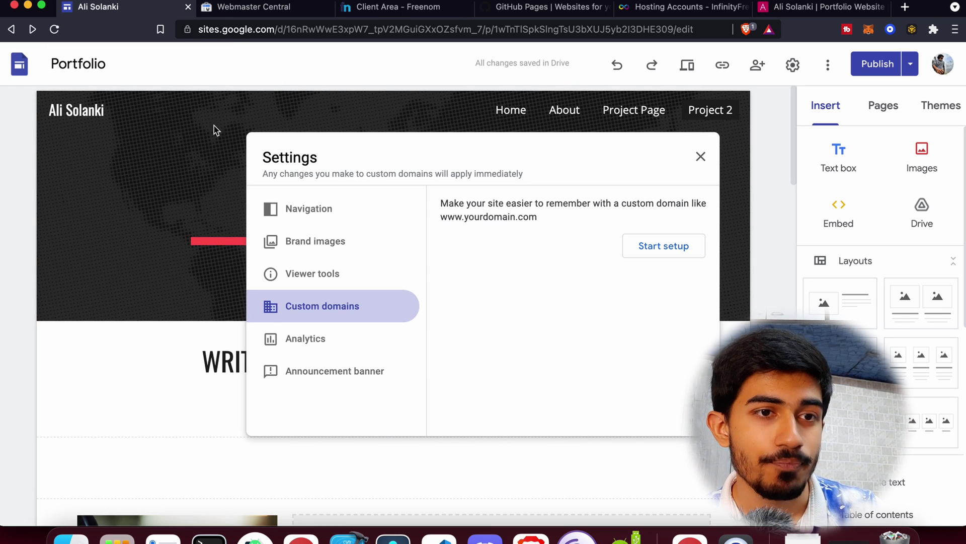
{"action": "left_click", "coordinate": [639, 257]}
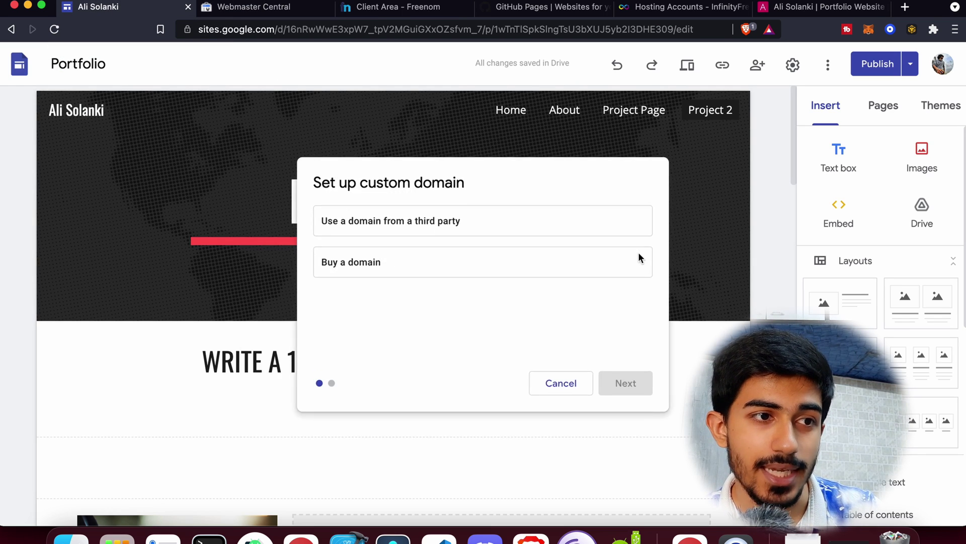
{"action": "left_click", "coordinate": [470, 226]}
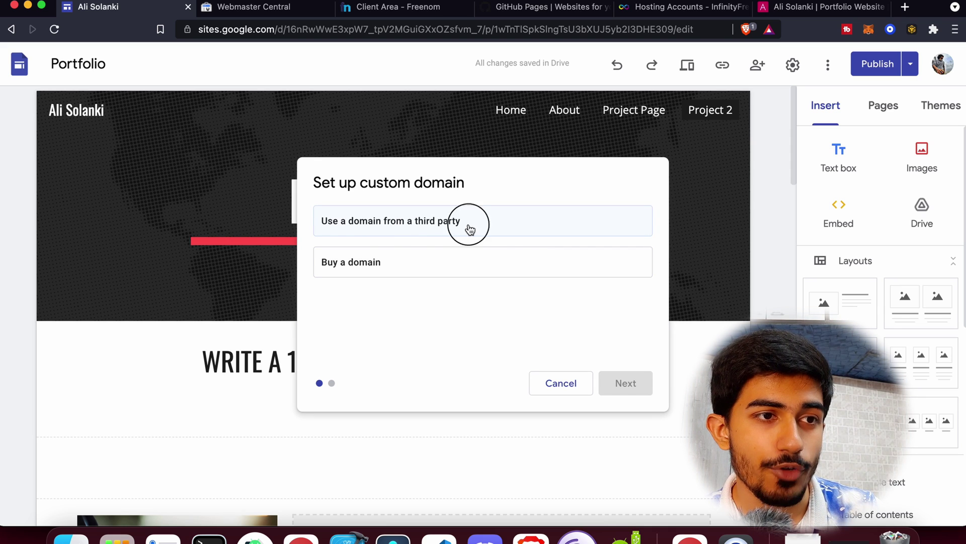
{"action": "left_click", "coordinate": [629, 392]}
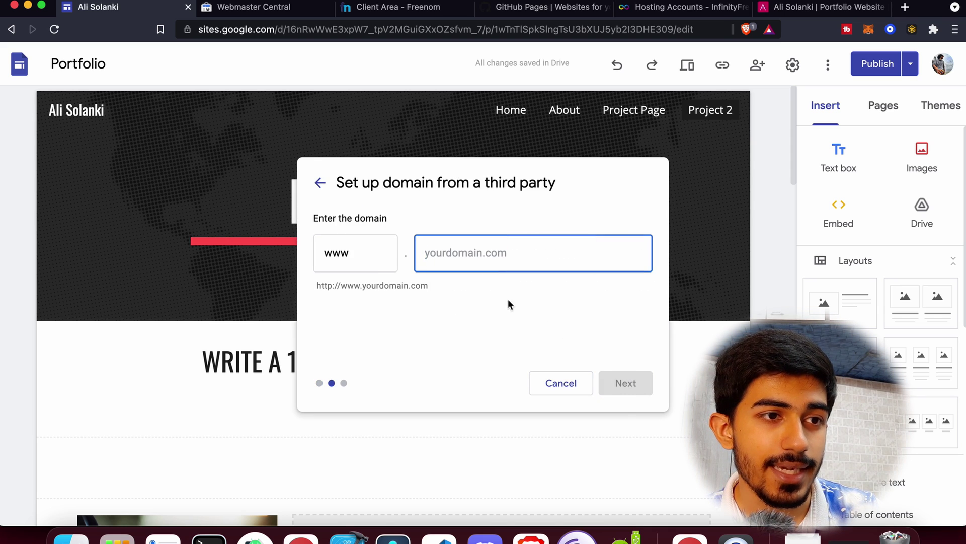
{"action": "type", "text": "ali"}
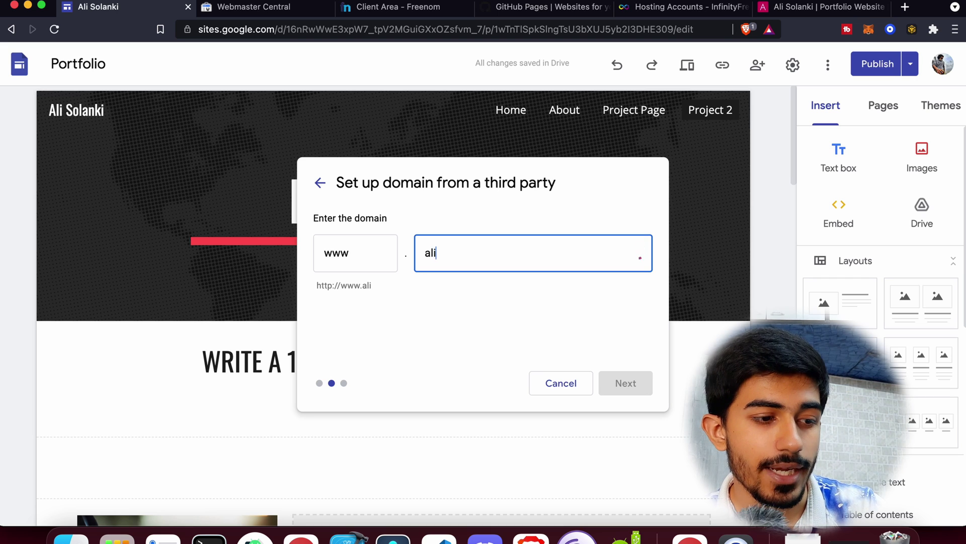
{"action": "type", "text": "slnk."}
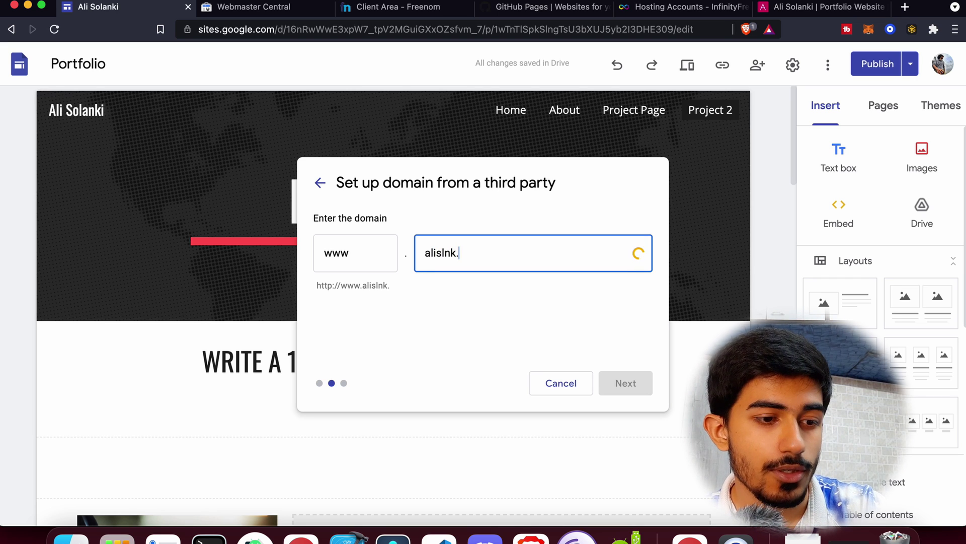
{"action": "type", "text": "tk"}
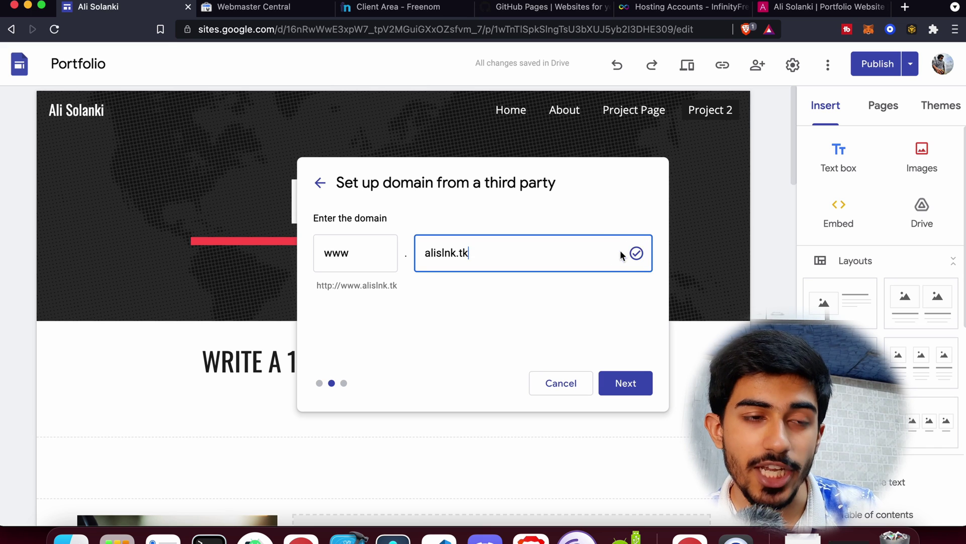
{"action": "left_click", "coordinate": [624, 385]}
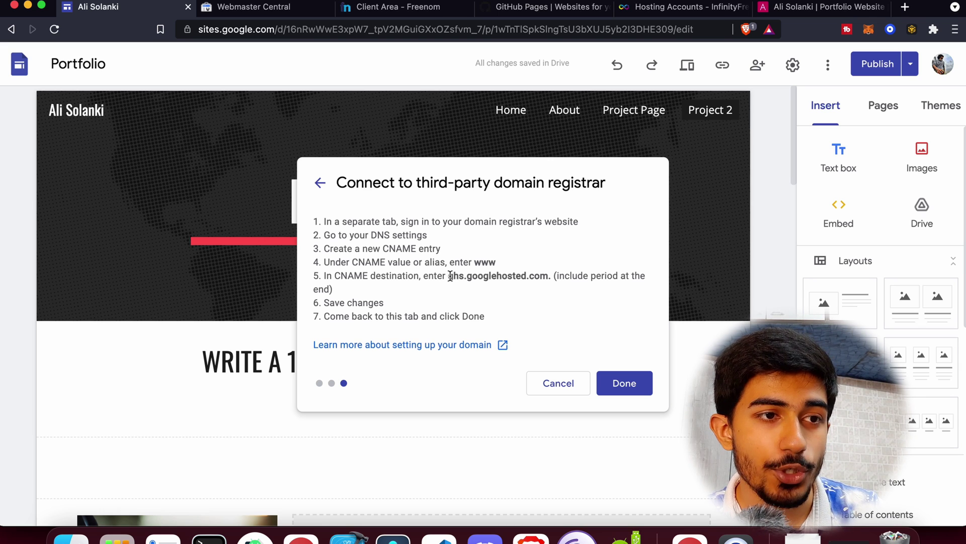
{"action": "left_click_drag", "start_coordinate": [451, 277], "coordinate": [547, 273]}
{"action": "key", "text": "super+c"}
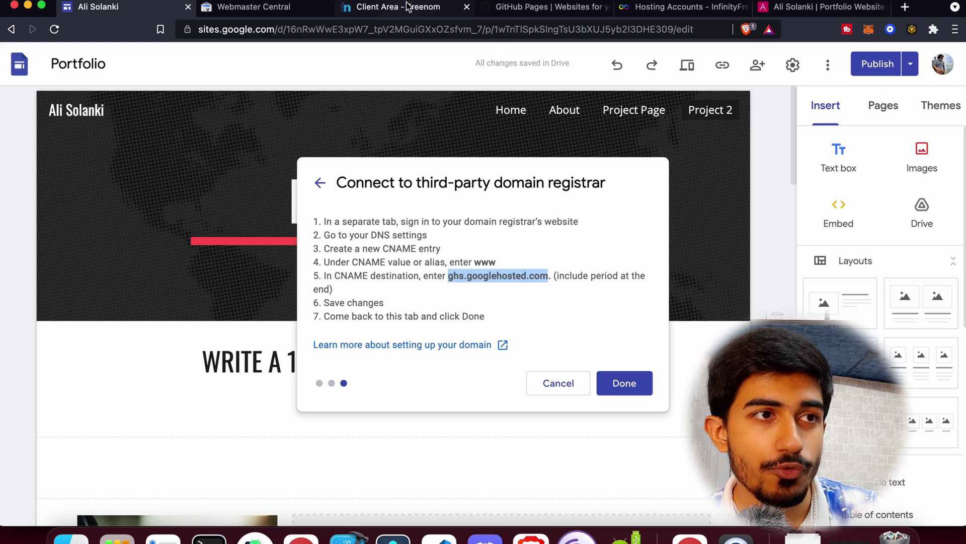
Open DNS management for alislnk.tk in the Freenom client area.
{"action": "left_click", "coordinate": [408, 6]}
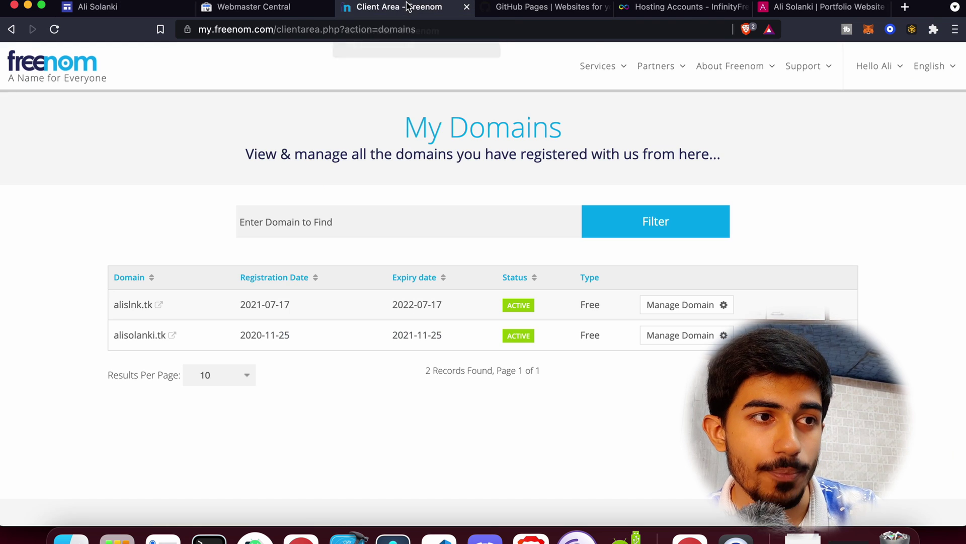
{"action": "left_click", "coordinate": [673, 305]}
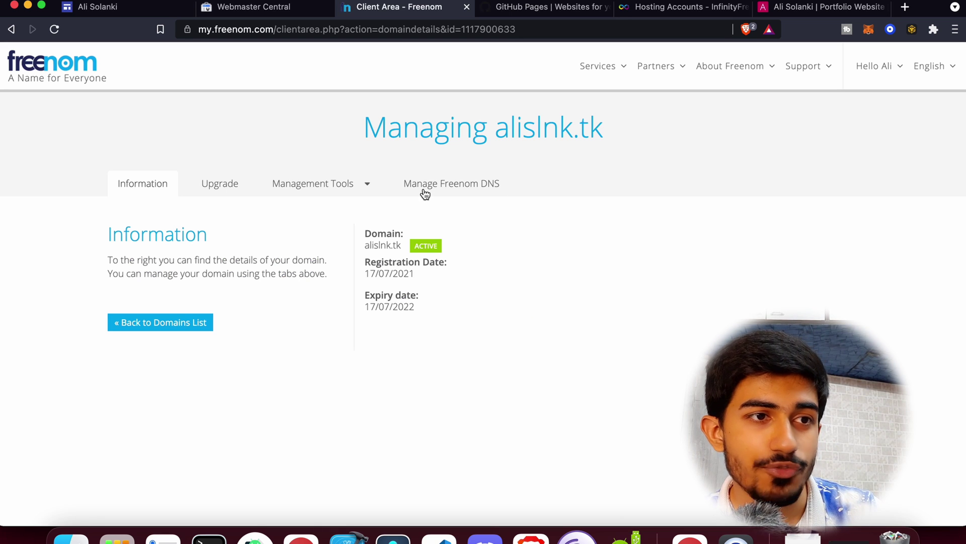
{"action": "left_click", "coordinate": [424, 189]}
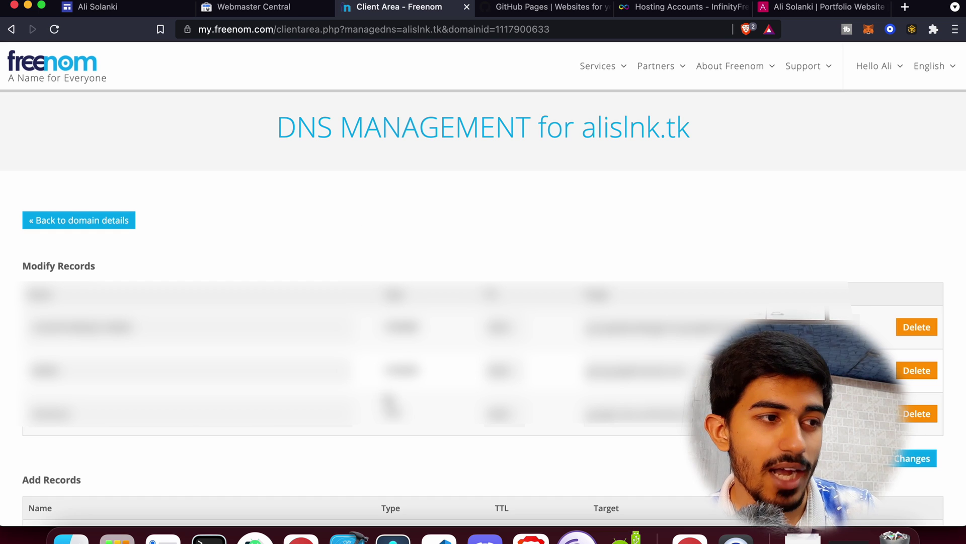
{"action": "scroll", "coordinate": [388, 399], "scroll_direction": "down", "scroll_amount": 3}
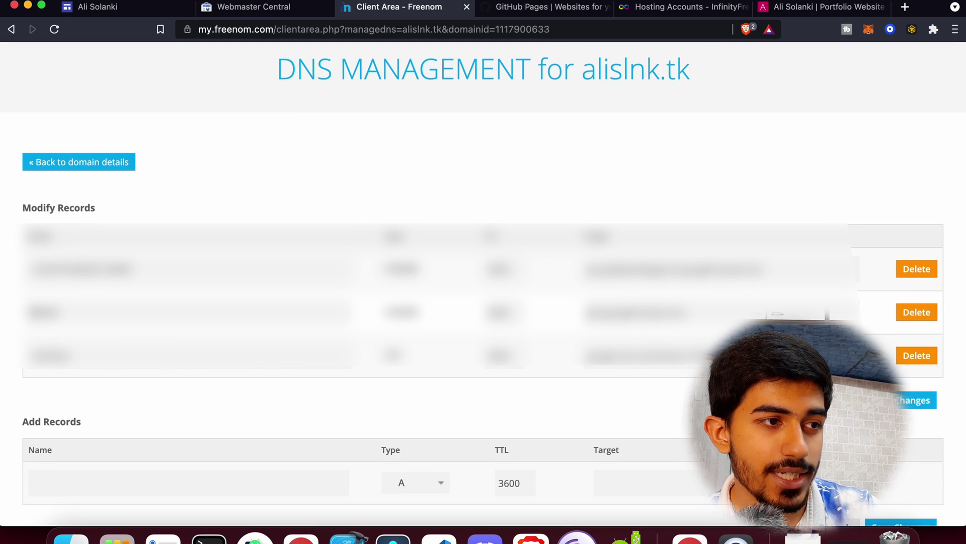
{"action": "double_click", "coordinate": [46, 312]}
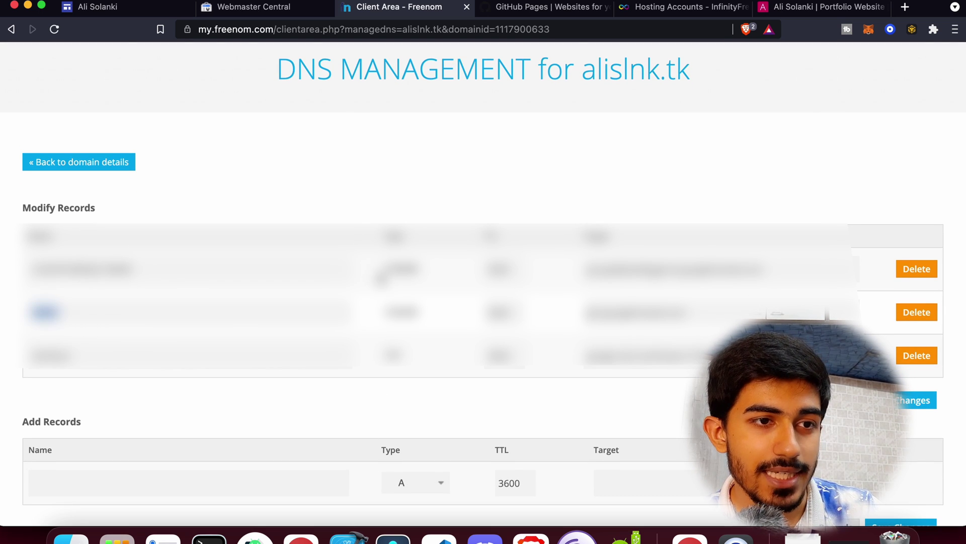
{"action": "scroll", "coordinate": [604, 323], "scroll_direction": "down", "scroll_amount": 3}
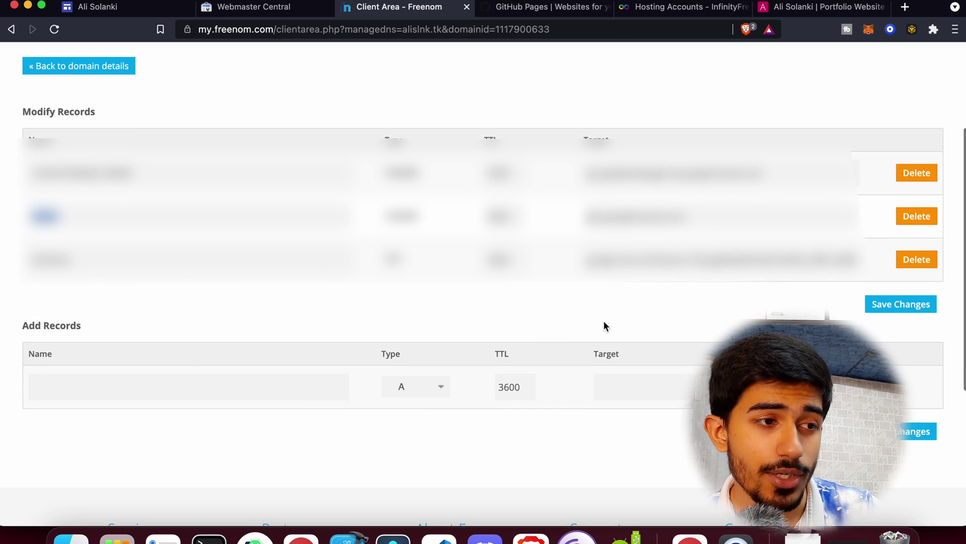
Add a www CNAME record targeting ghs.googlehosted.com.
{"action": "left_click", "coordinate": [306, 381]}
{"action": "type", "text": "www"}
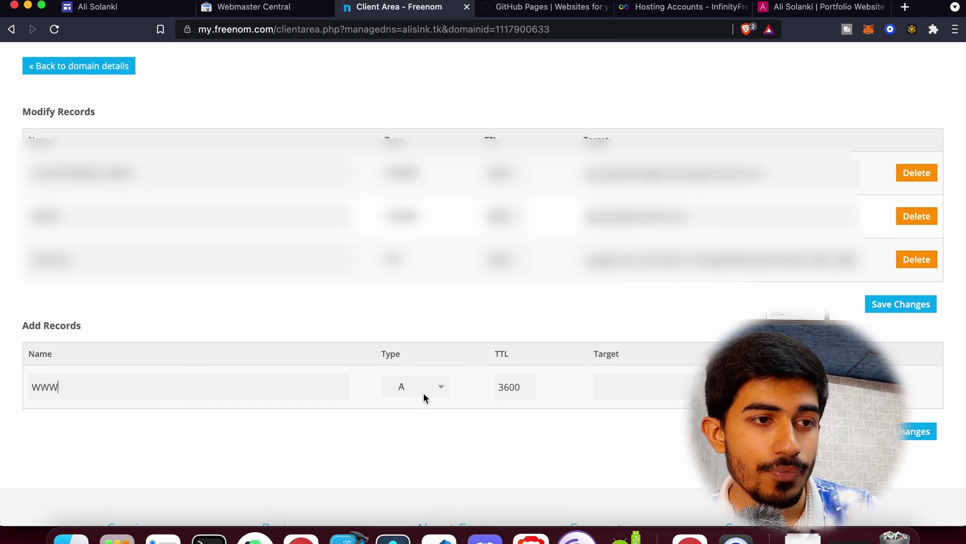
{"action": "left_click", "coordinate": [424, 392]}
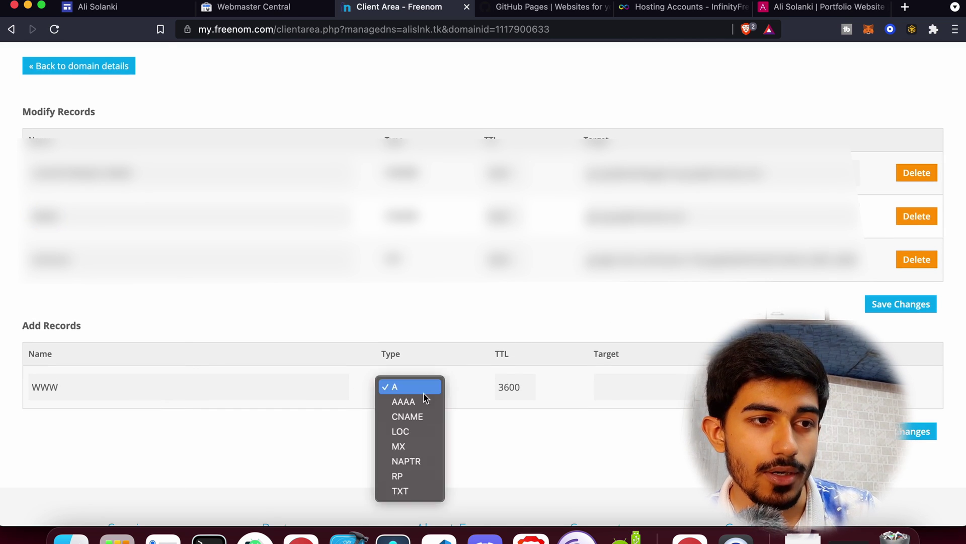
{"action": "left_click", "coordinate": [419, 411]}
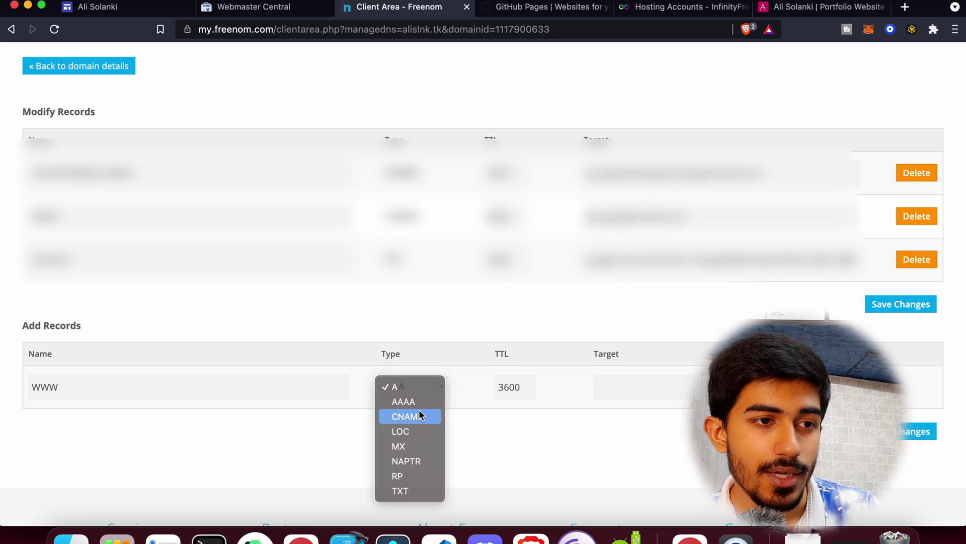
{"action": "left_click", "coordinate": [634, 383]}
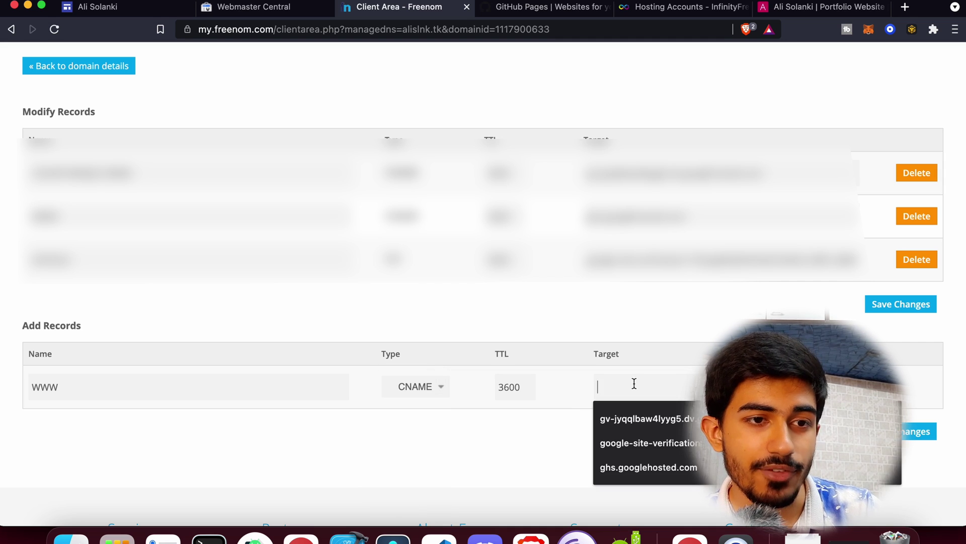
{"action": "key", "text": "super+v"}
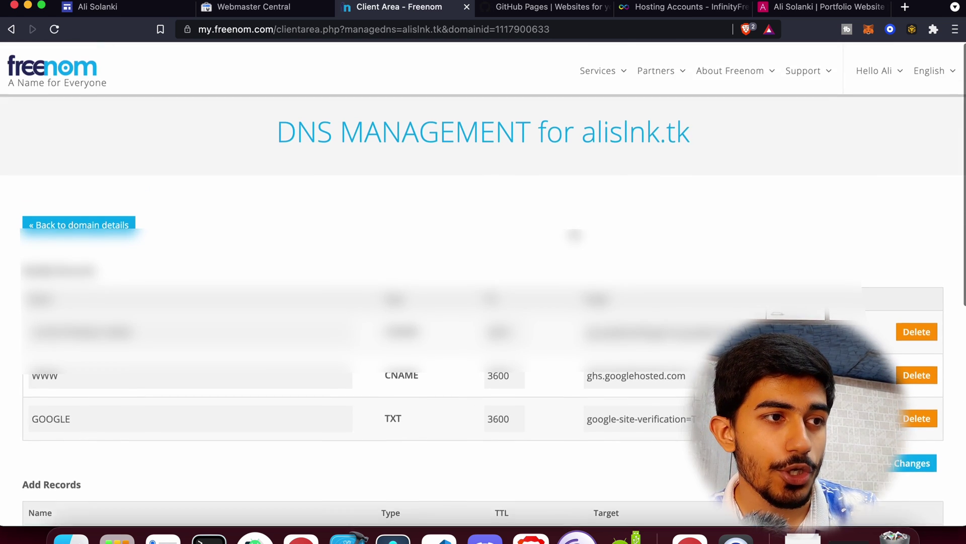
{"action": "scroll", "coordinate": [235, 377], "scroll_direction": "down", "scroll_amount": 1}
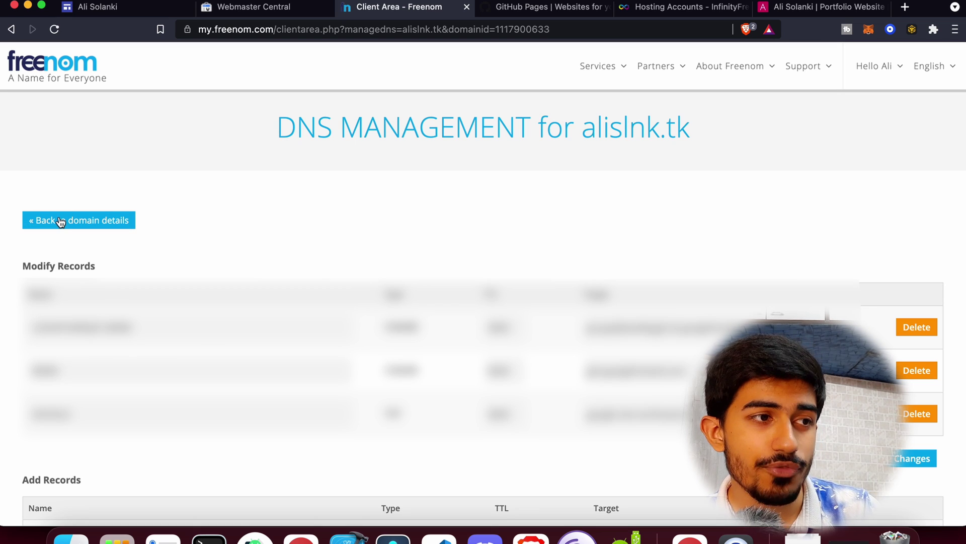
{"action": "left_click", "coordinate": [106, 11]}
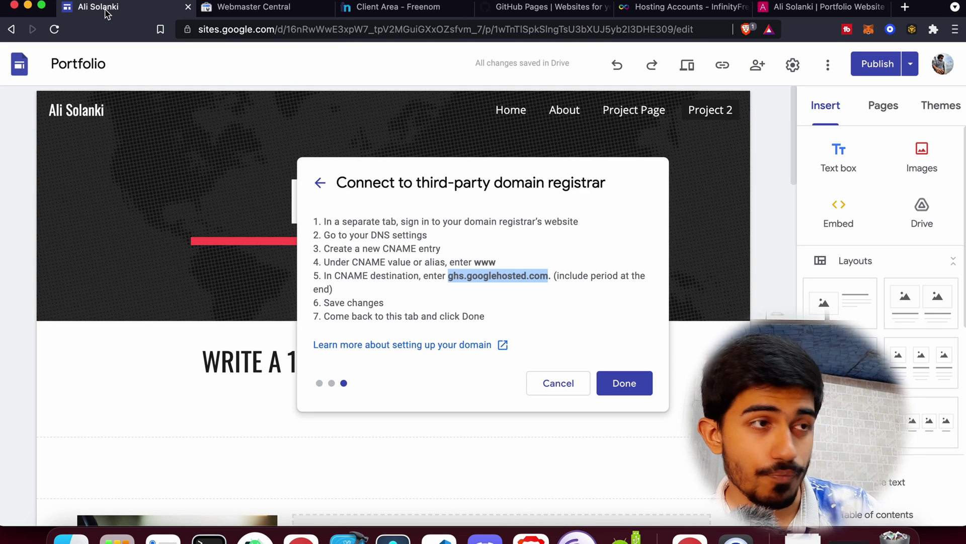
{"action": "left_click", "coordinate": [610, 383]}
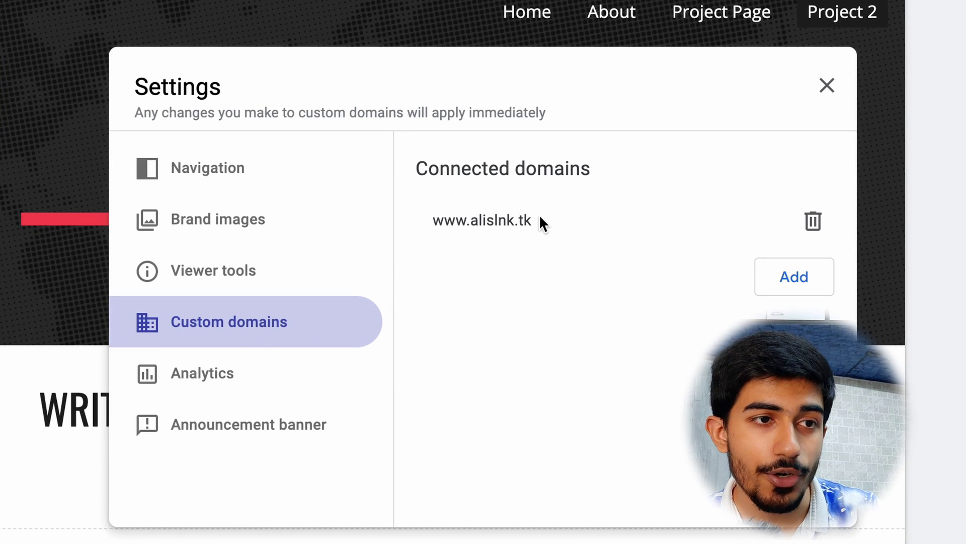
{"action": "left_click_drag", "start_coordinate": [529, 220], "coordinate": [468, 218]}
{"action": "left_click", "coordinate": [416, 211]}
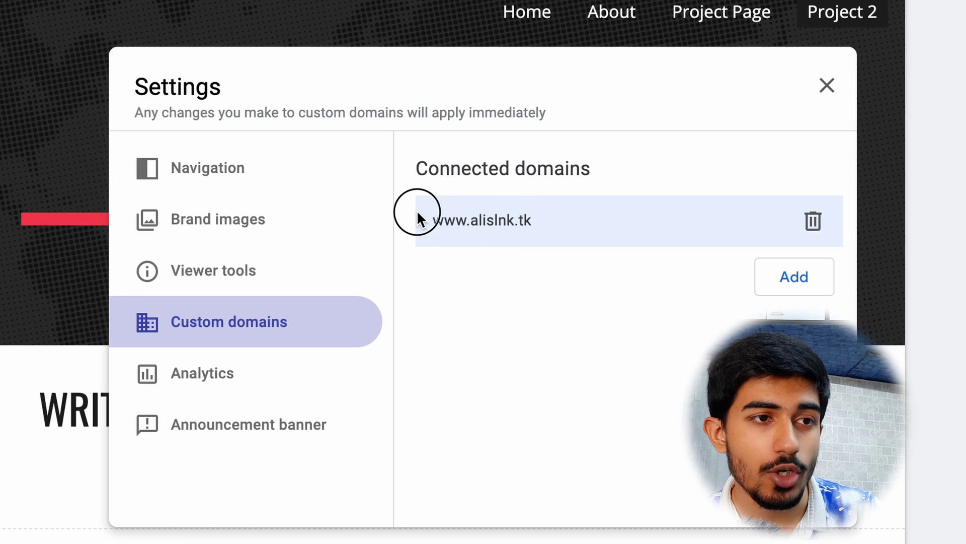
{"action": "double_click", "coordinate": [431, 218]}
{"action": "key", "text": "super+c"}
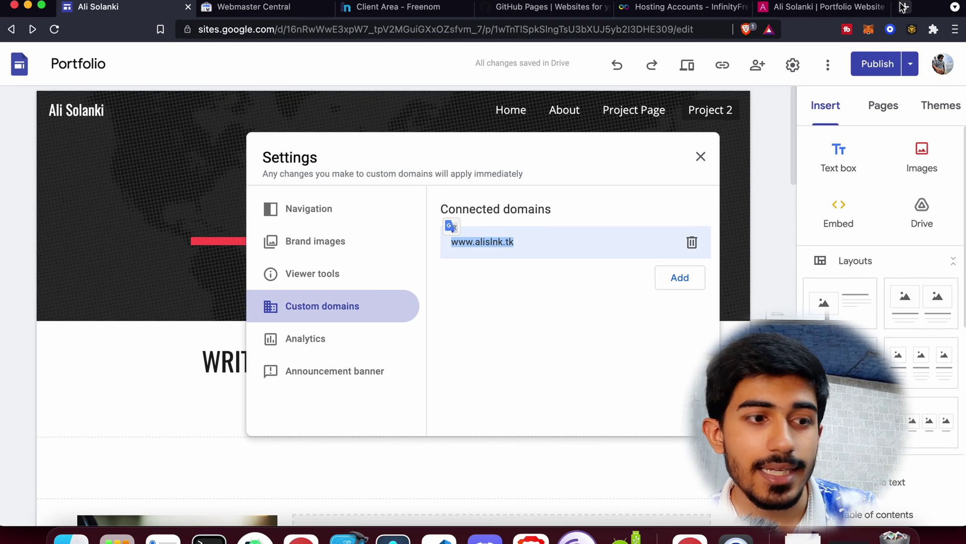
{"action": "left_click", "coordinate": [903, 6]}
{"action": "key", "text": "super+v"}
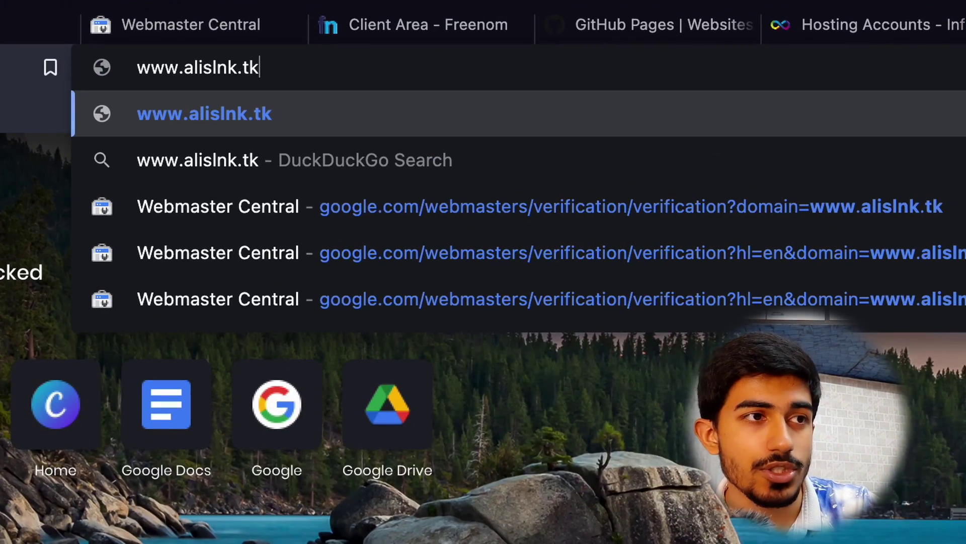
{"action": "key", "text": "Return"}
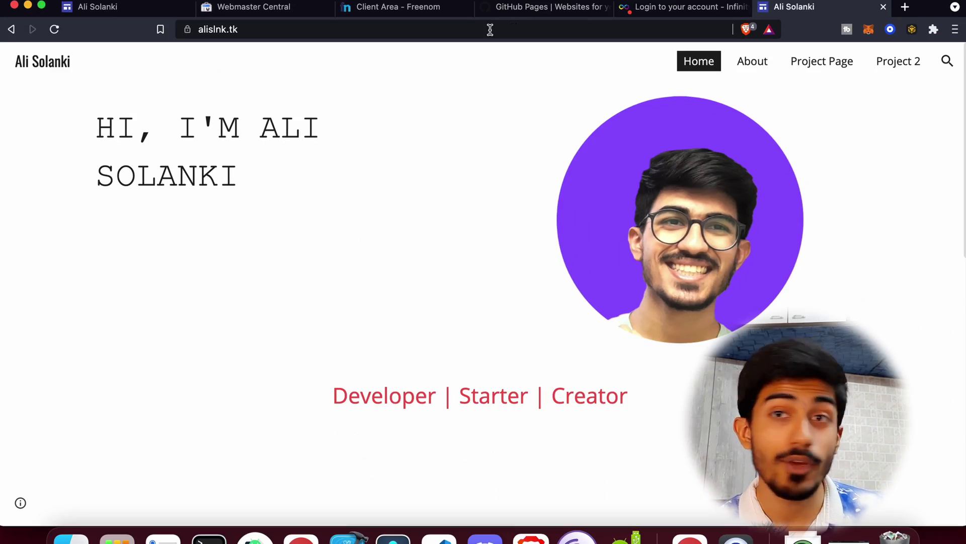
{"action": "left_click", "coordinate": [280, 33]}
{"action": "key", "text": "Right"}
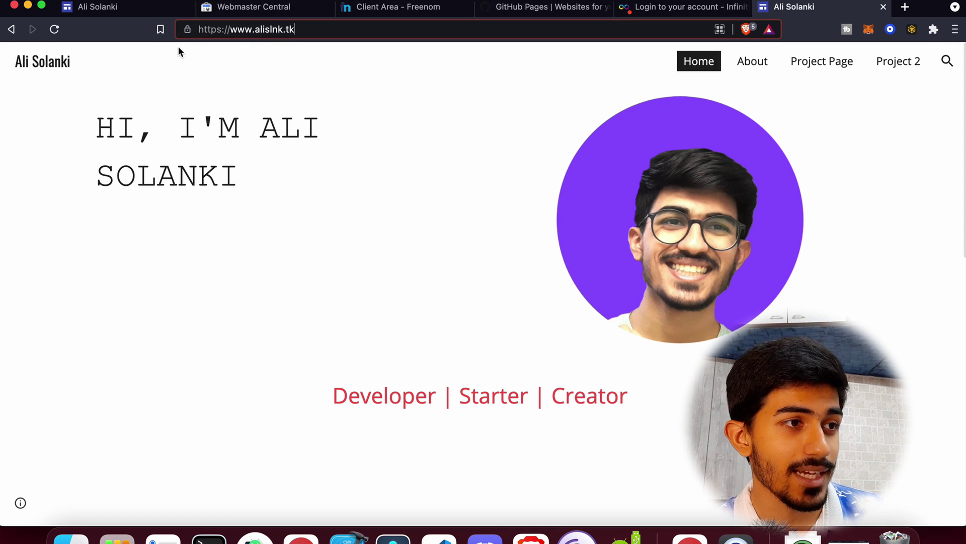
{"action": "left_click", "coordinate": [187, 30]}
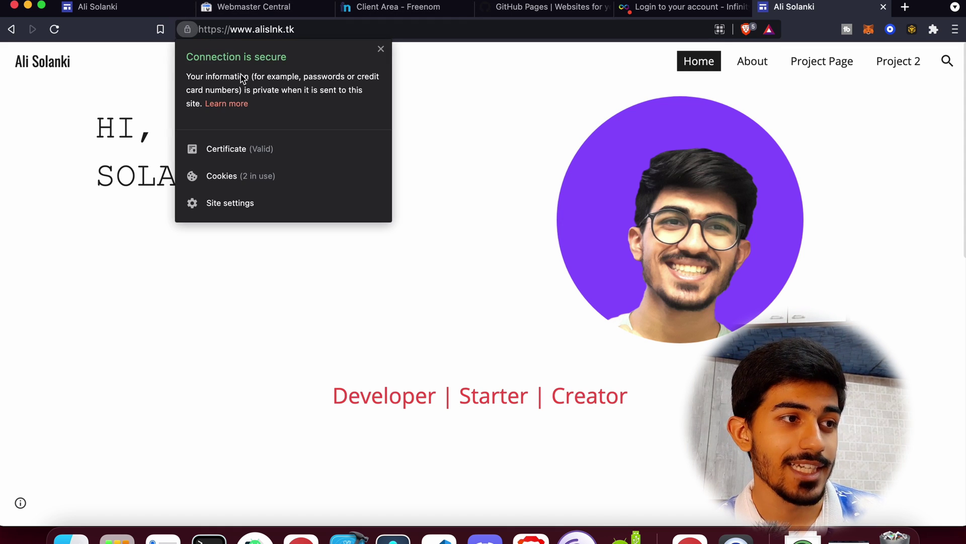
{"action": "left_click", "coordinate": [161, 76]}
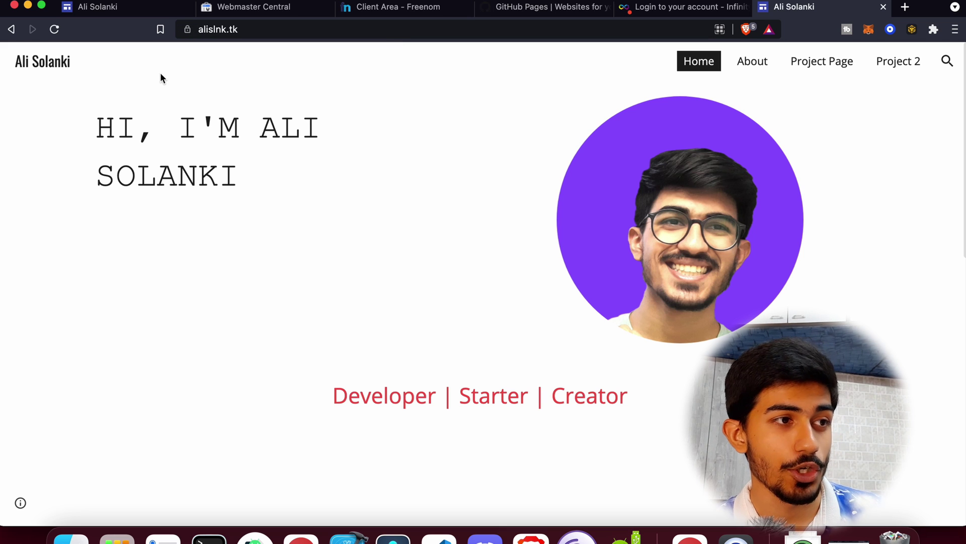
Browse the live portfolio and view its About page.
{"action": "scroll", "coordinate": [160, 72], "scroll_direction": "down", "scroll_amount": 10}
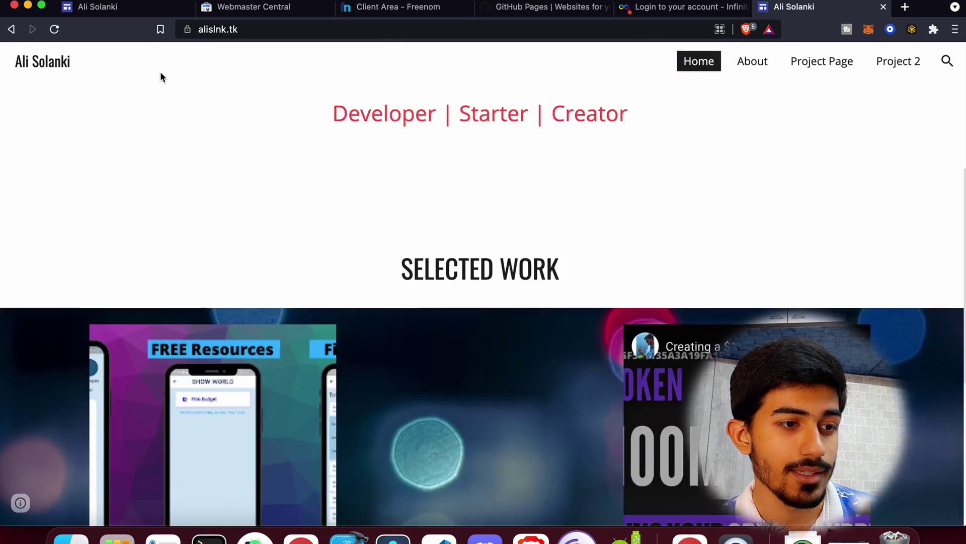
{"action": "scroll", "coordinate": [160, 71], "scroll_direction": "up", "scroll_amount": 10}
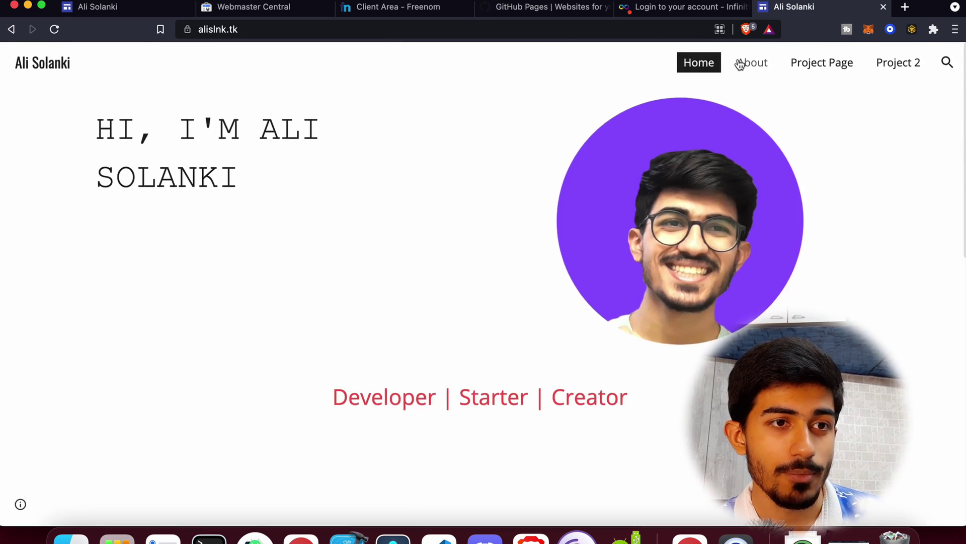
{"action": "left_click", "coordinate": [755, 63]}
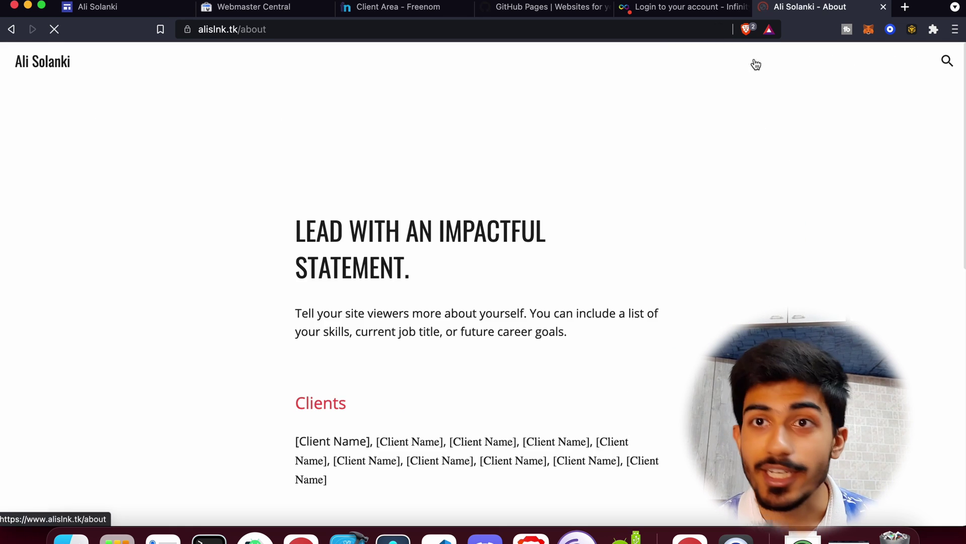
{"action": "scroll", "coordinate": [712, 261], "scroll_direction": "down", "scroll_amount": 10}
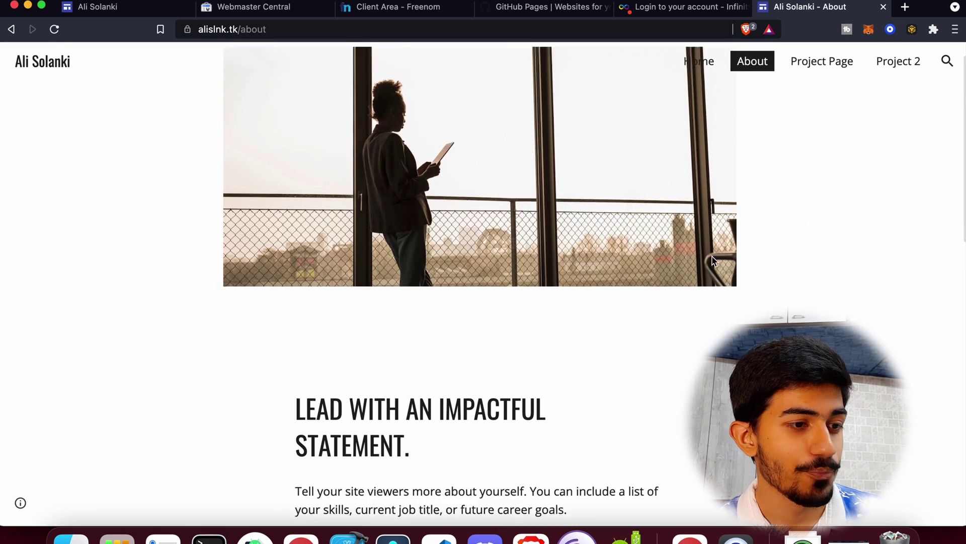
{"action": "scroll", "coordinate": [711, 261], "scroll_direction": "up", "scroll_amount": 10}
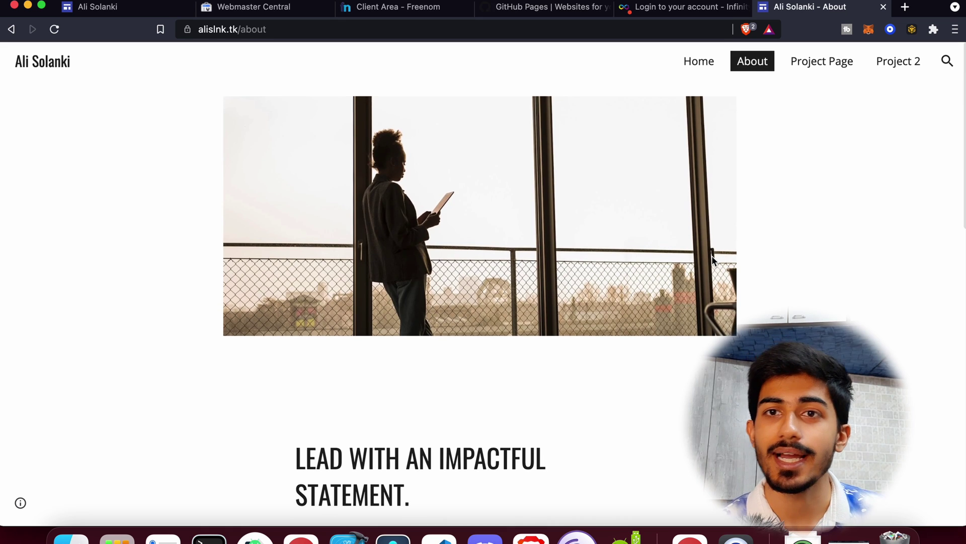